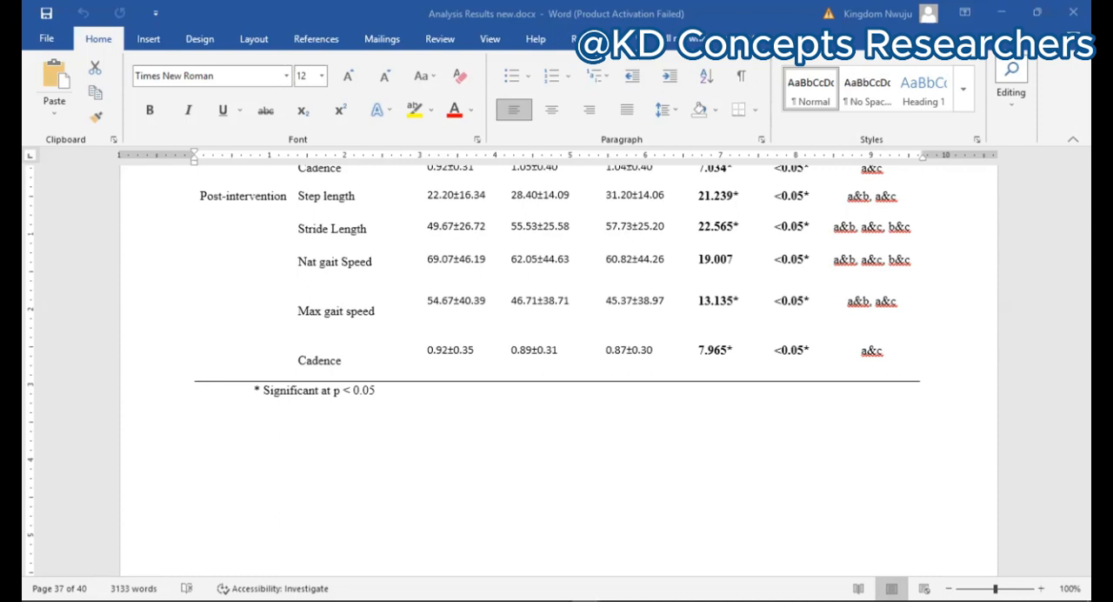
Step: Switch to the Excel workbook "data for nonparametric tests.xlsx" and examine the Group 1 gait parameters across the baseline, mid-intervention and post-intervention blocks
click(866, 528)
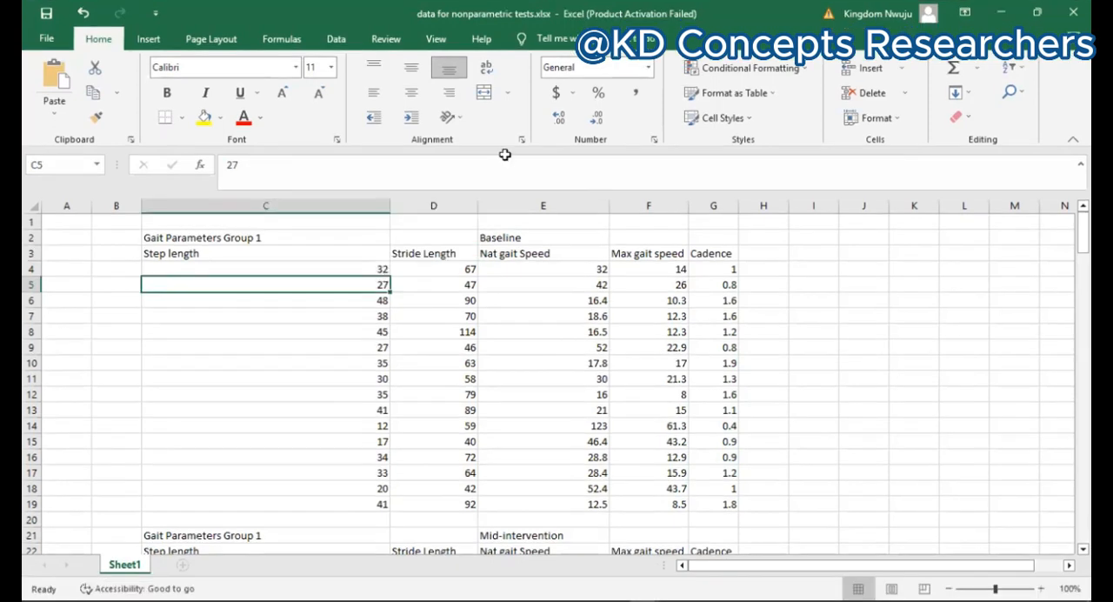
drag(566, 441, 435, 300)
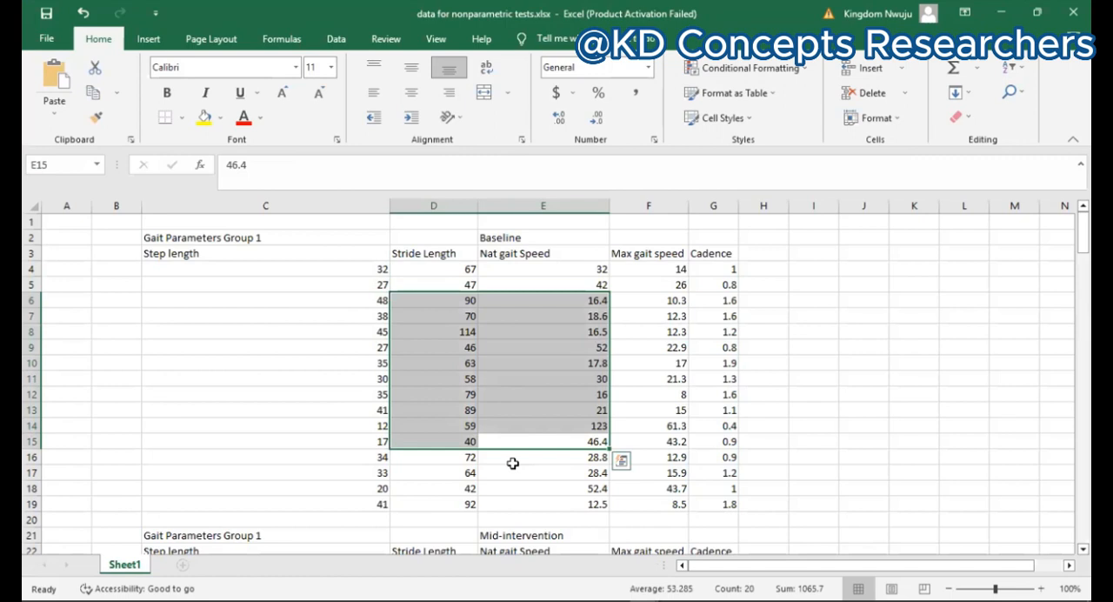
key(alt+Tab)
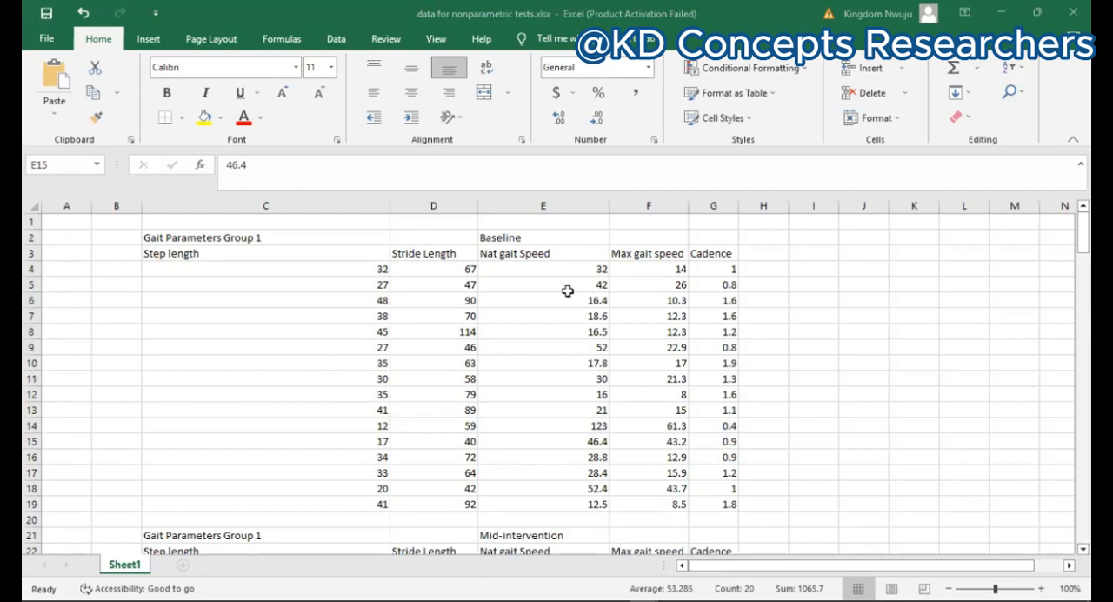
click(648, 271)
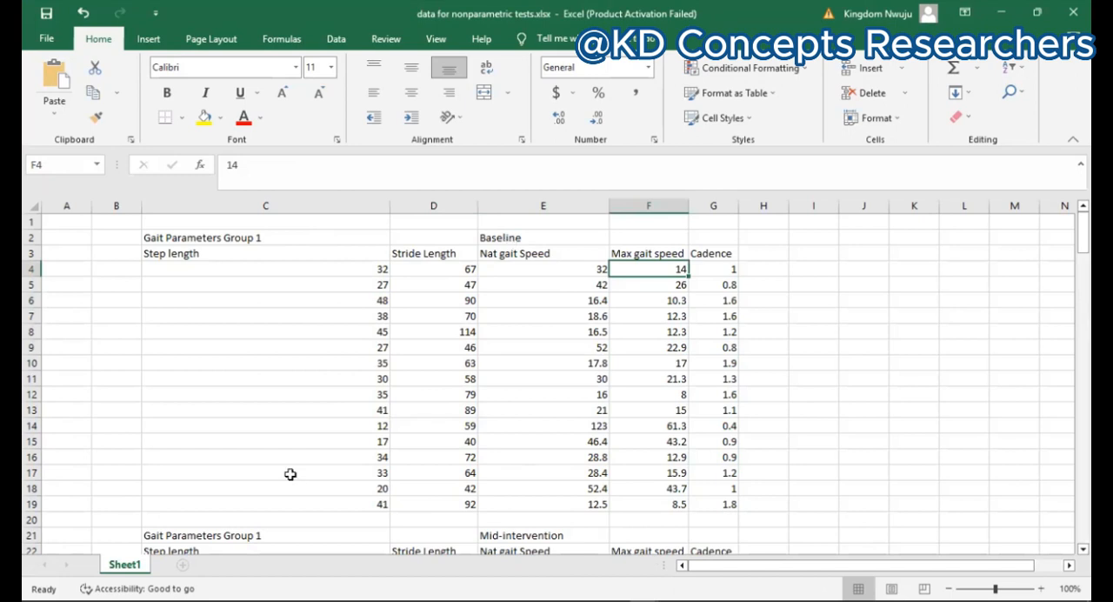
scroll(291, 474, down, 1)
scroll(290, 474, up, 1)
scroll(290, 474, down, 2)
scroll(291, 474, up, 2)
scroll(449, 470, down, 2)
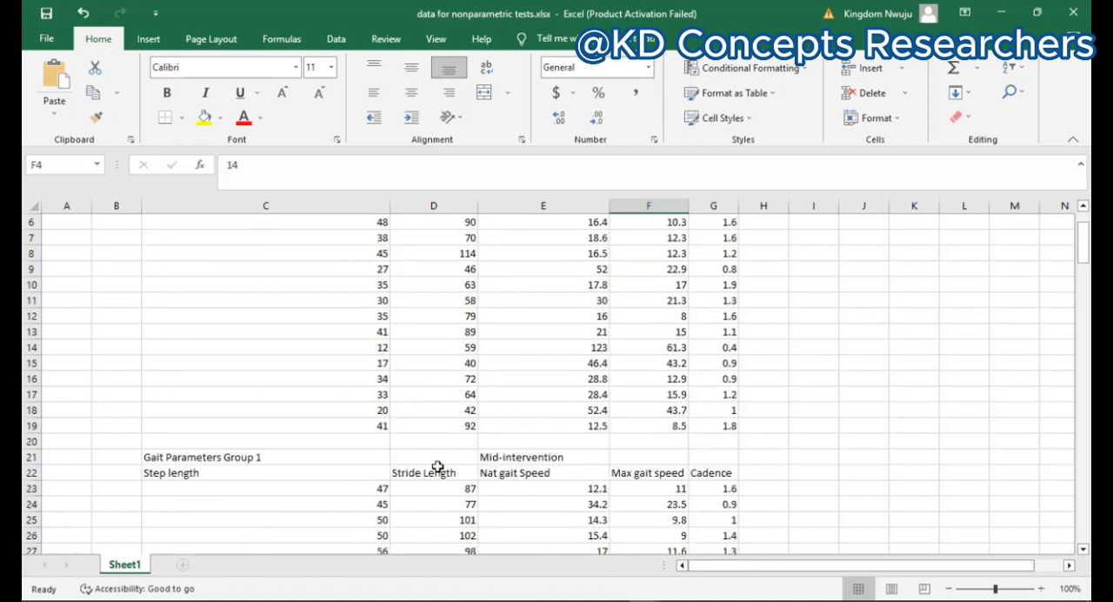
scroll(437, 467, down, 3)
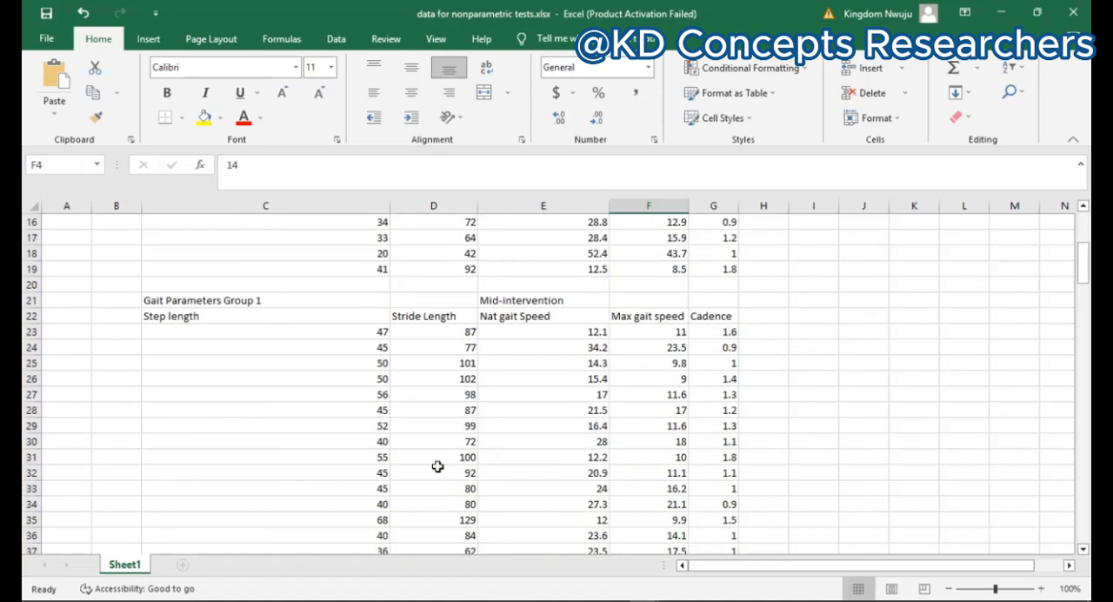
scroll(437, 467, down, 5)
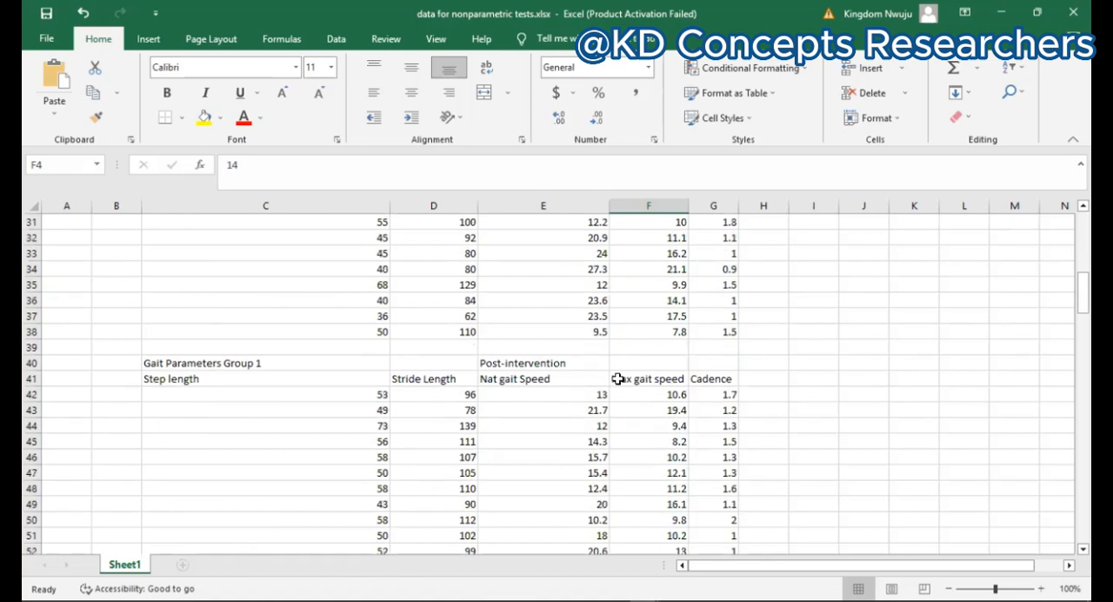
Step: Correct the heading in cell C59 above the second group's baseline data to "Gait Parameters Group 2"
scroll(511, 385, down, 6)
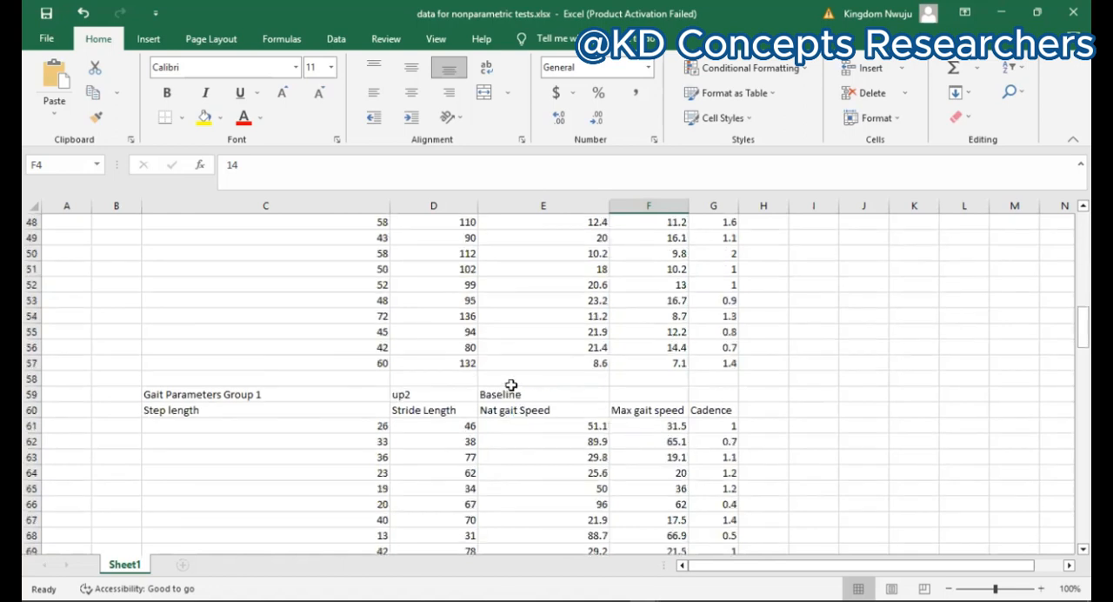
click(264, 380)
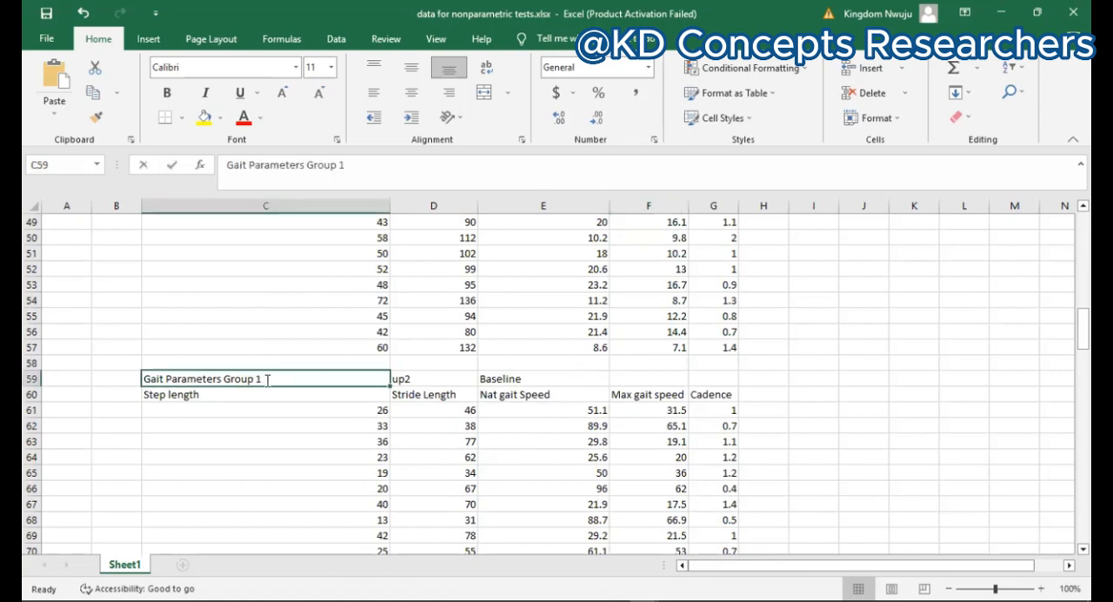
double_click(267, 380)
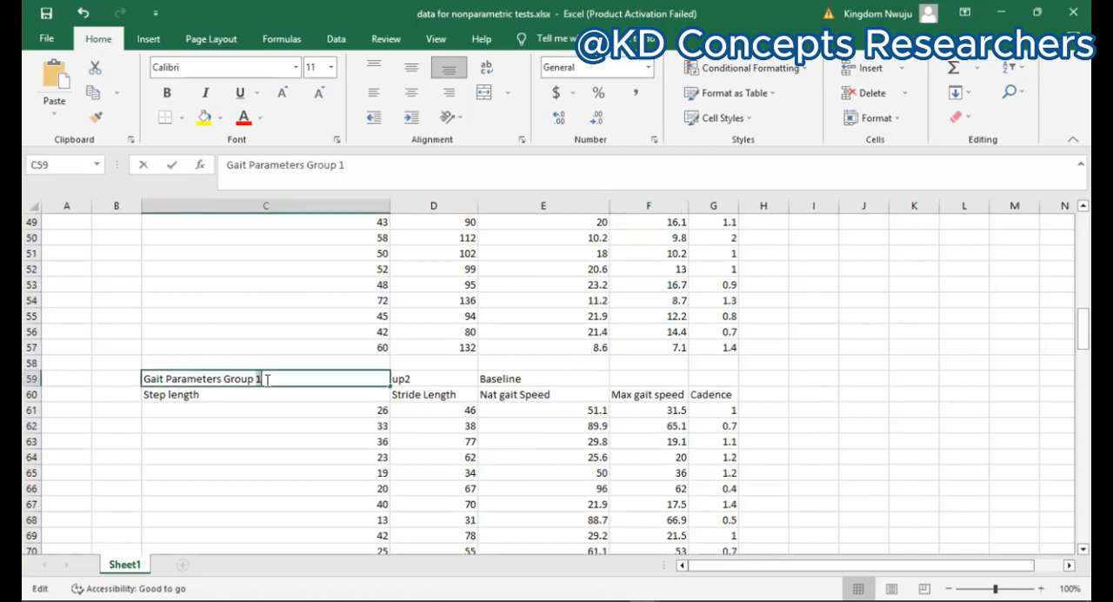
text(2)
key(BackSpace)
key(BackSpace)
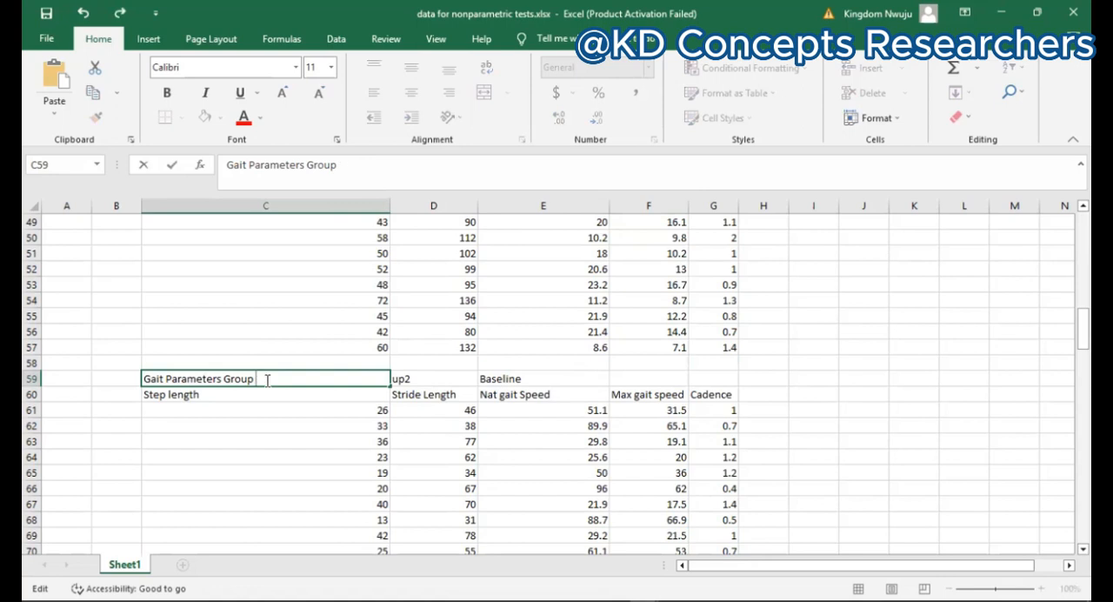
text(2)
click(357, 460)
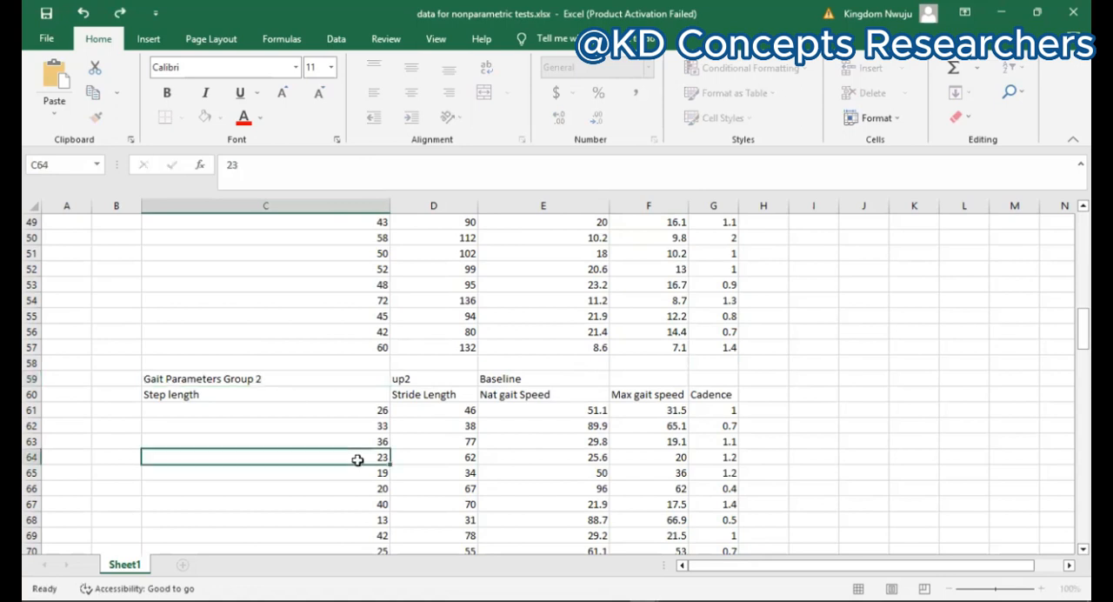
Step: Look through the Group 2 and Group 3 gait parameter blocks down to the Group 3 post-intervention data
key(Up)
key(Right)
scroll(358, 460, down, 6)
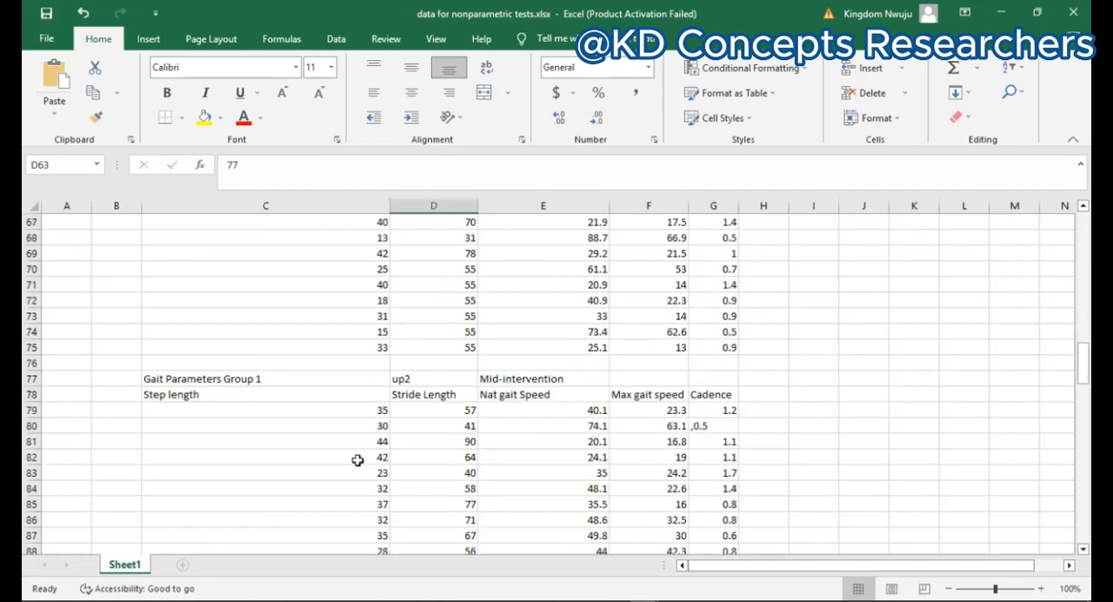
scroll(357, 460, down, 1)
scroll(357, 460, down, 5)
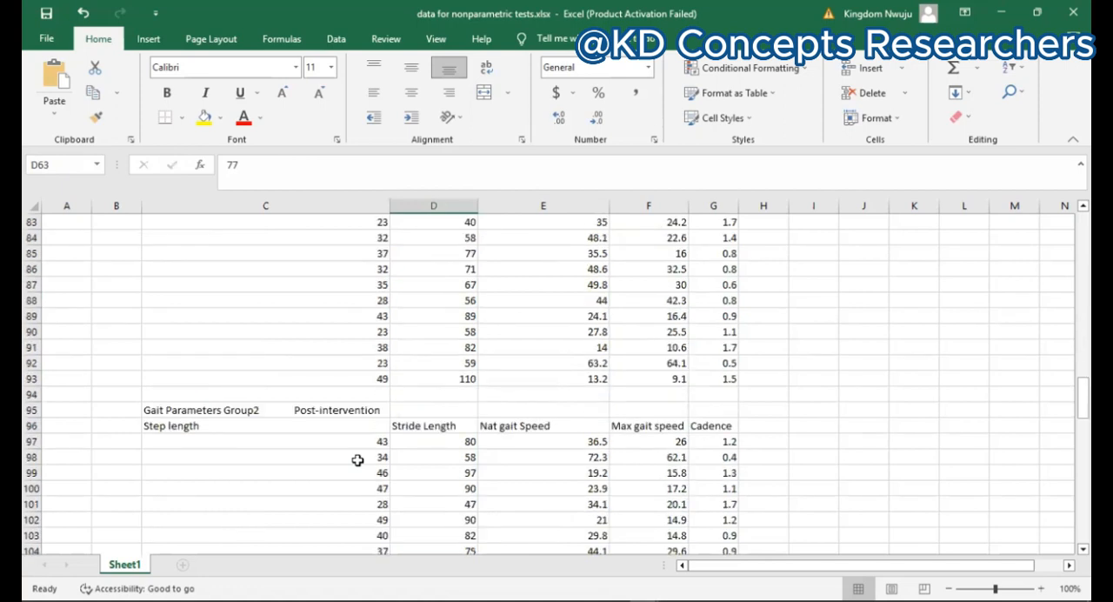
scroll(357, 460, down, 2)
scroll(255, 386, down, 6)
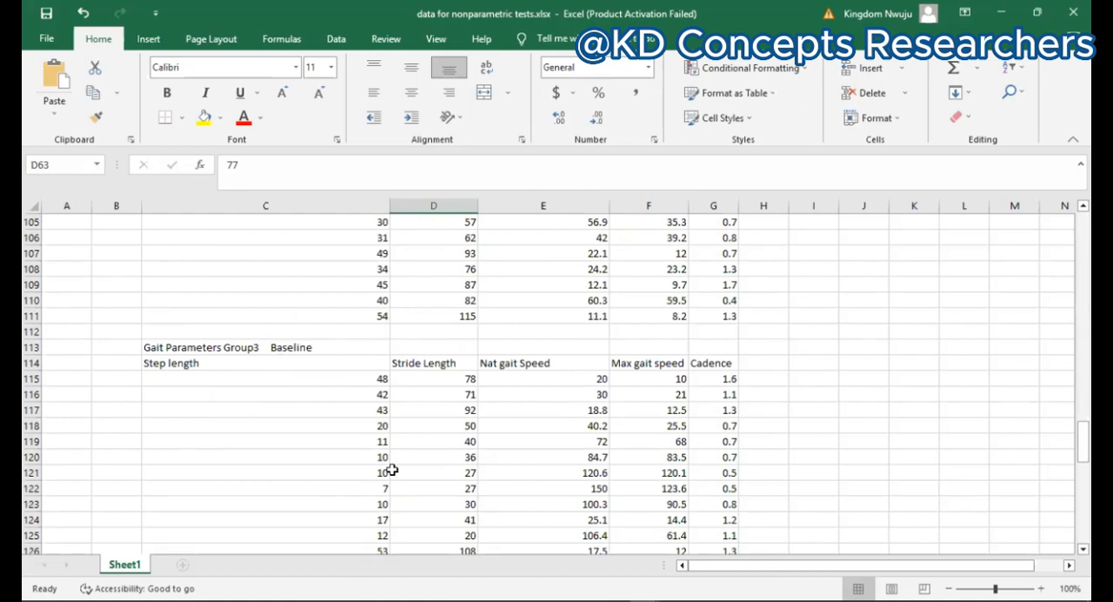
scroll(393, 470, down, 5)
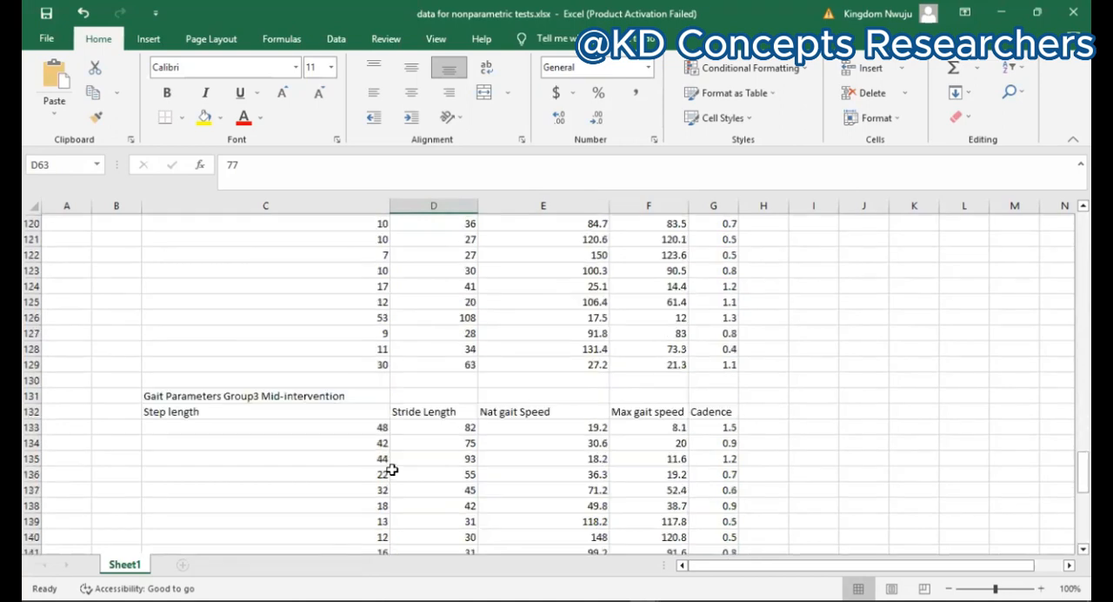
scroll(392, 470, down, 1)
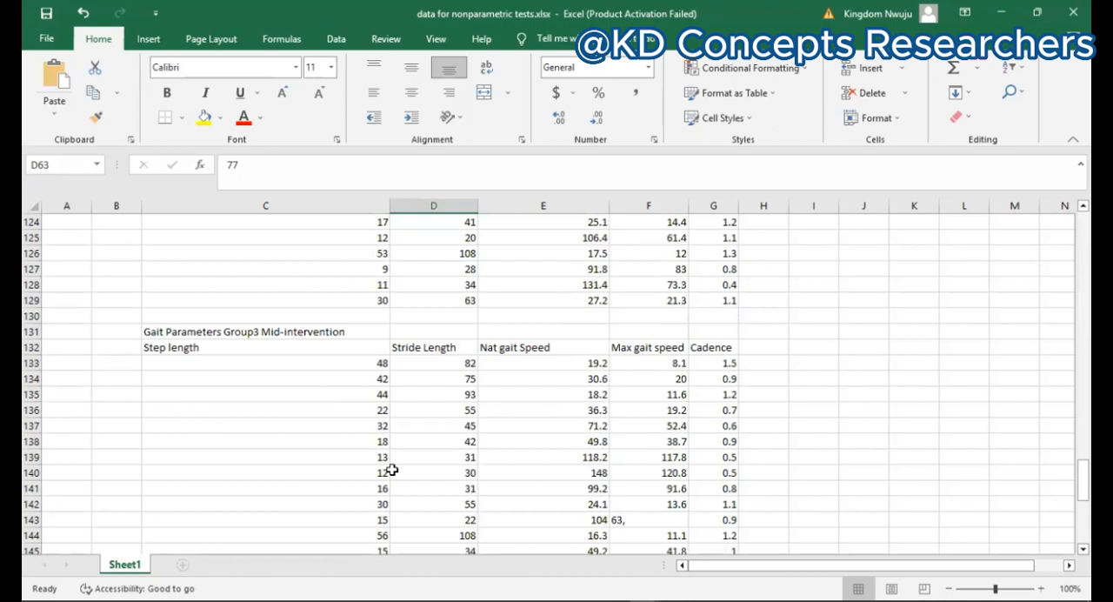
scroll(392, 469, down, 6)
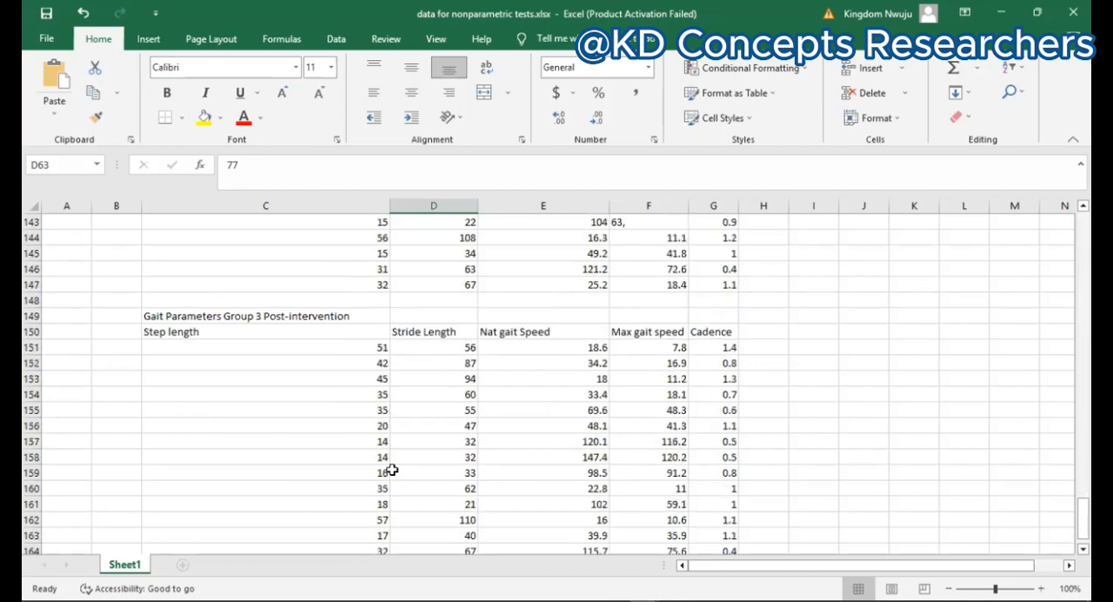
Step: Return to the start of the sheet and recheck how the three Group 1 measurement blocks are laid out
scroll(392, 470, up, 20)
scroll(392, 469, up, 8)
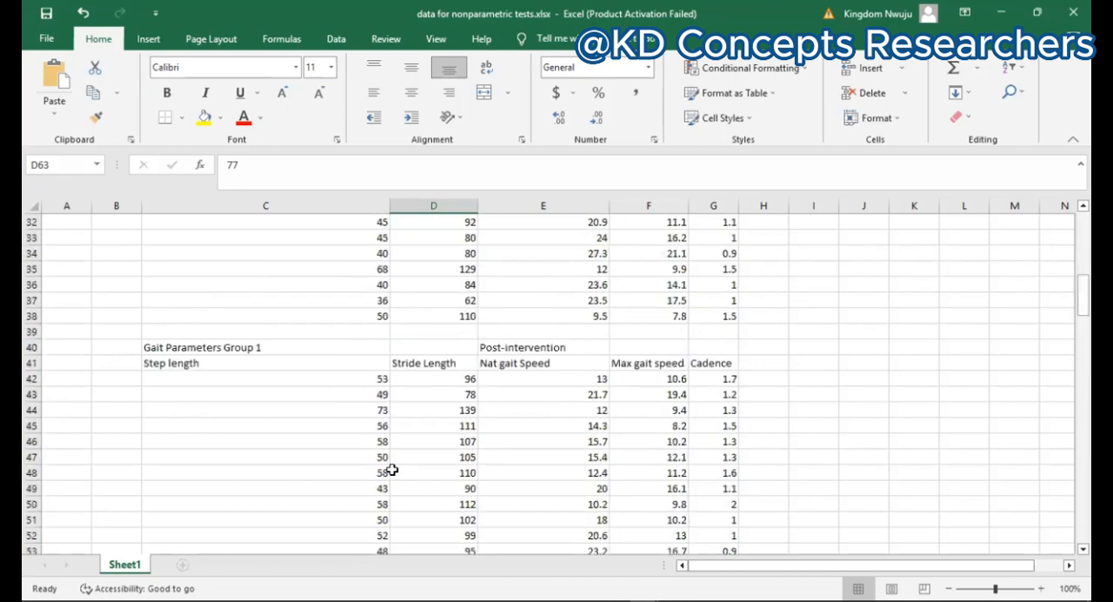
scroll(393, 470, up, 10)
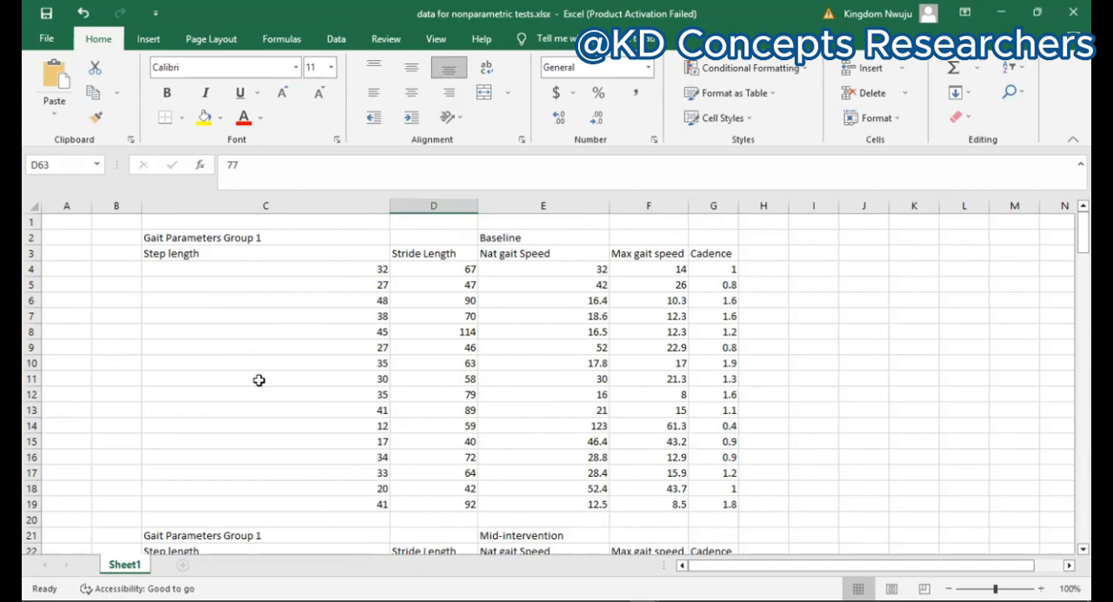
scroll(258, 380, down, 1)
scroll(258, 380, down, 3)
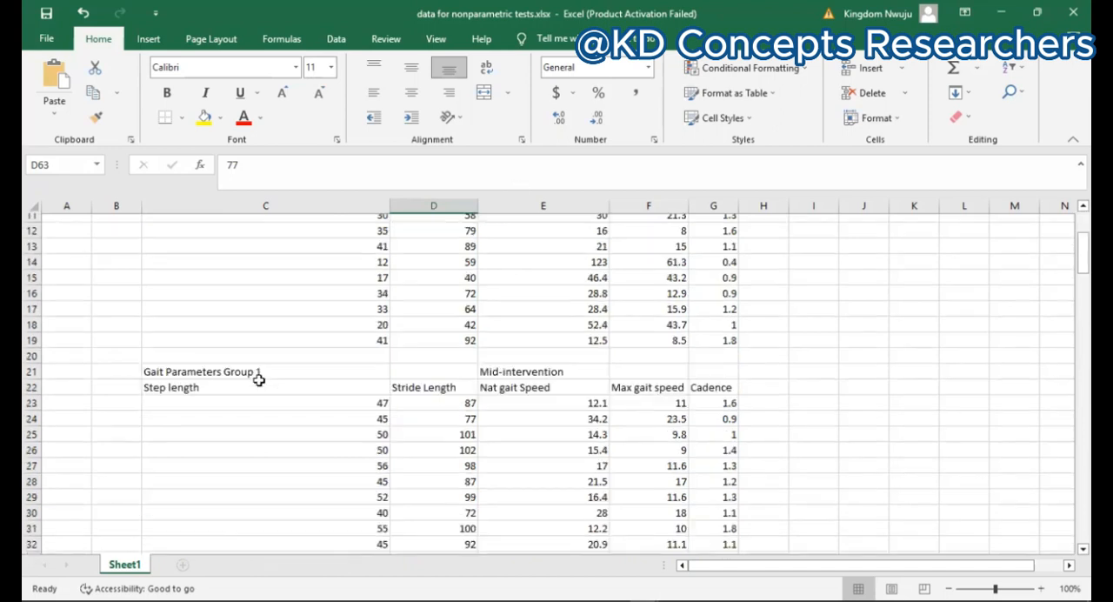
scroll(539, 369, down, 2)
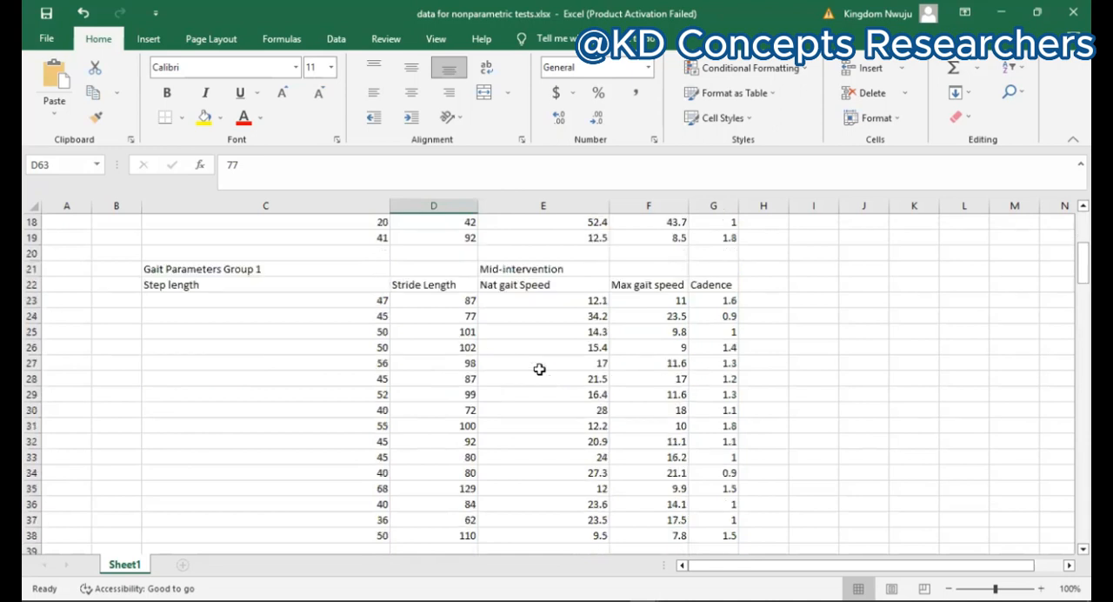
scroll(539, 369, down, 3)
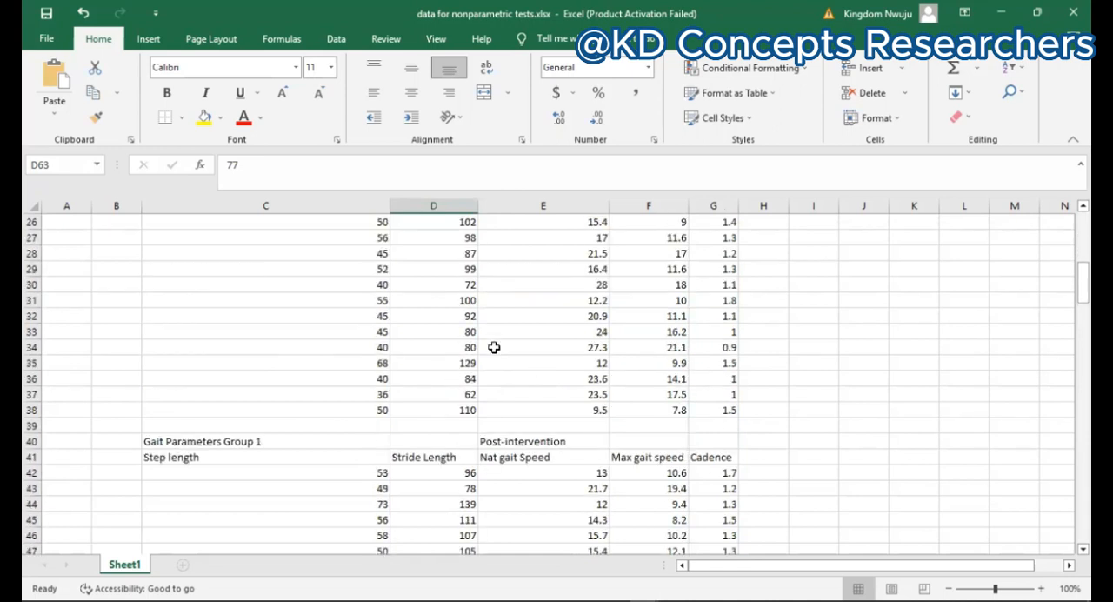
scroll(494, 348, down, 2)
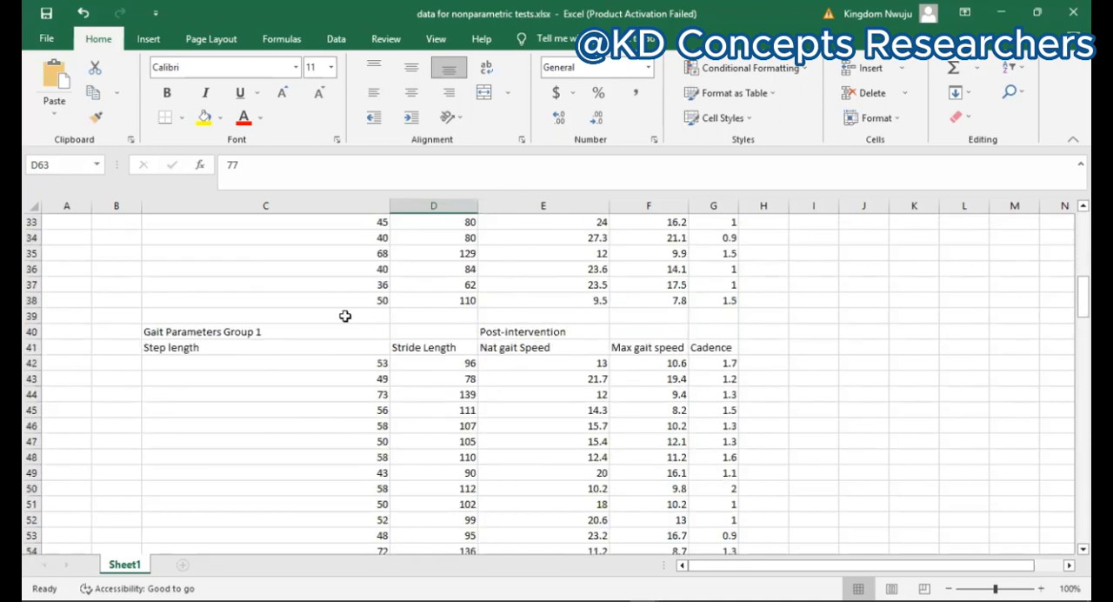
scroll(345, 315, up, 11)
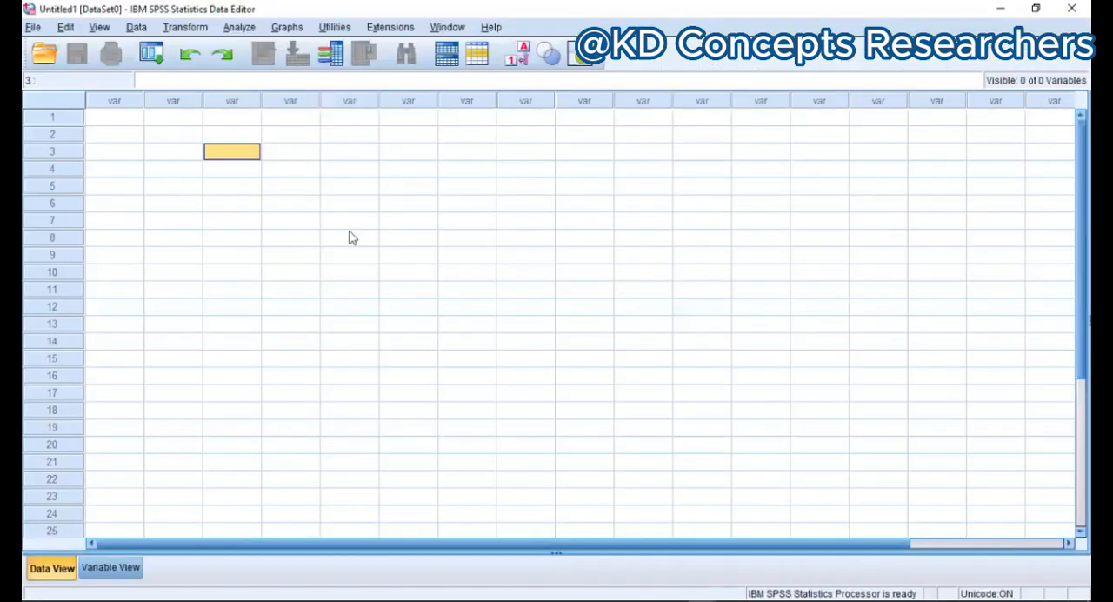
Step: Switch to the SPSS Data Editor and define the first variable with the name Steplenght_1
click(350, 237)
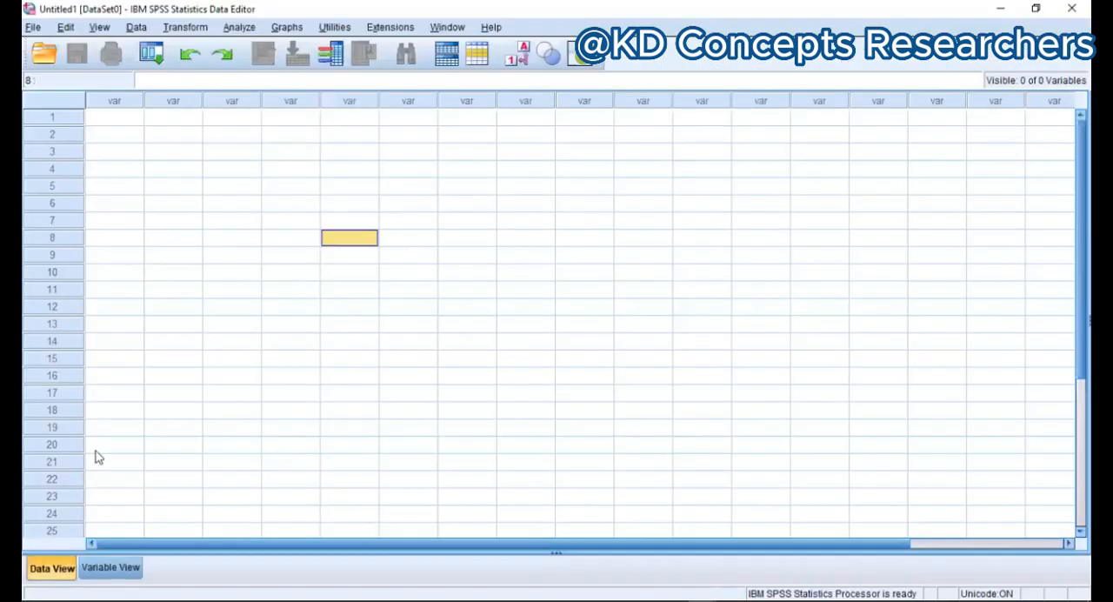
click(112, 570)
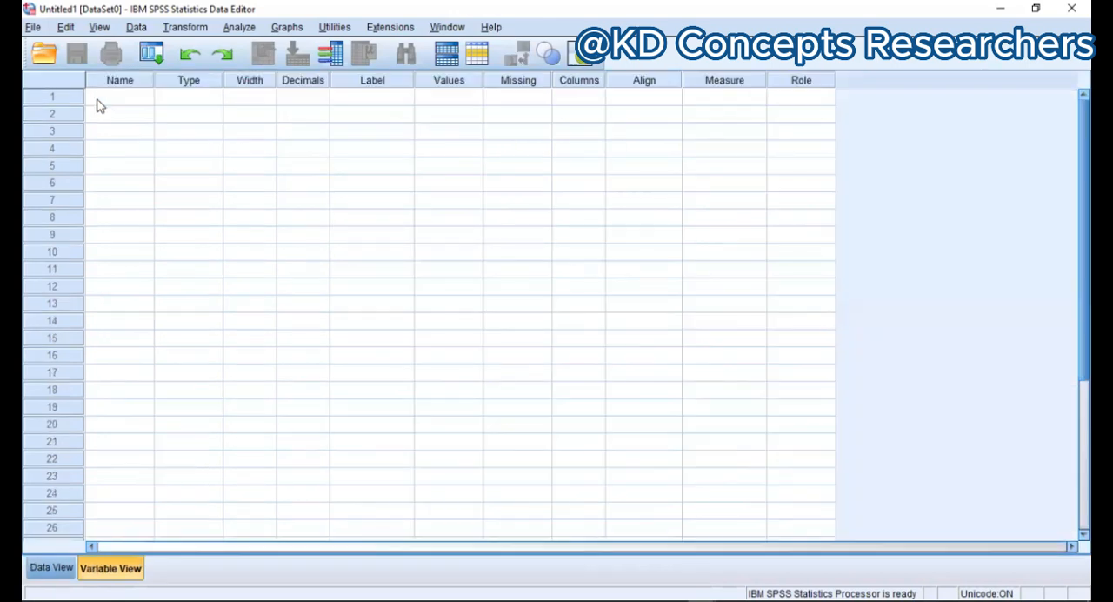
click(98, 100)
text(Stu)
text(p)
text(leng)
text(ht)
text(_1)
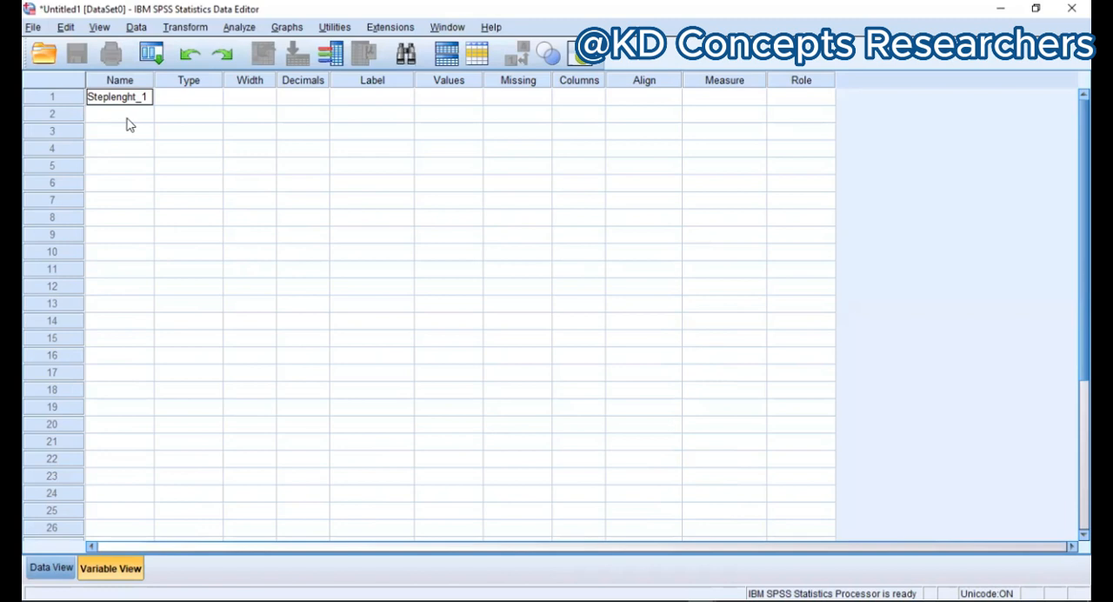
Step: Define a second variable named Steptelnght_2 below the first one
click(126, 119)
text(Ste)
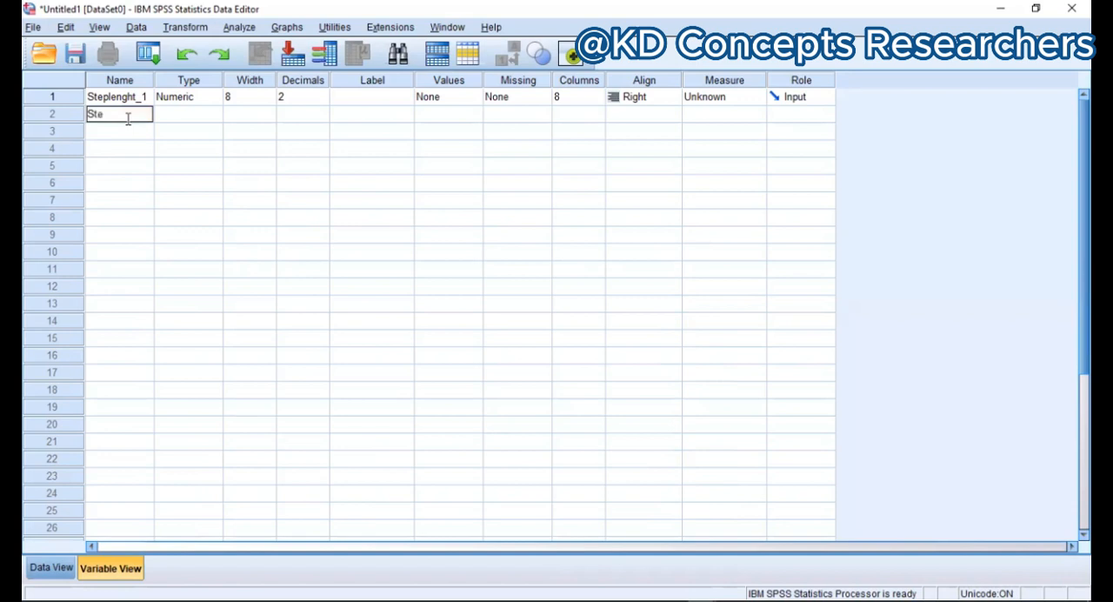
text(ptelnght_2)
Step: Define a third variable named Steplenght_3 in the third row of the variable list
click(123, 138)
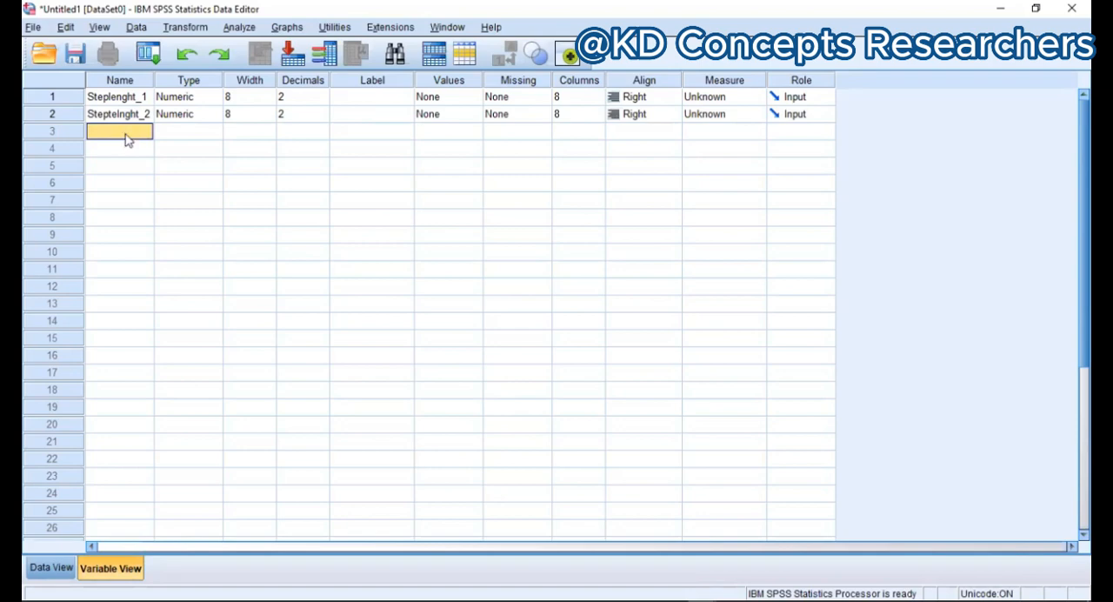
text(Steplenght_3)
click(163, 150)
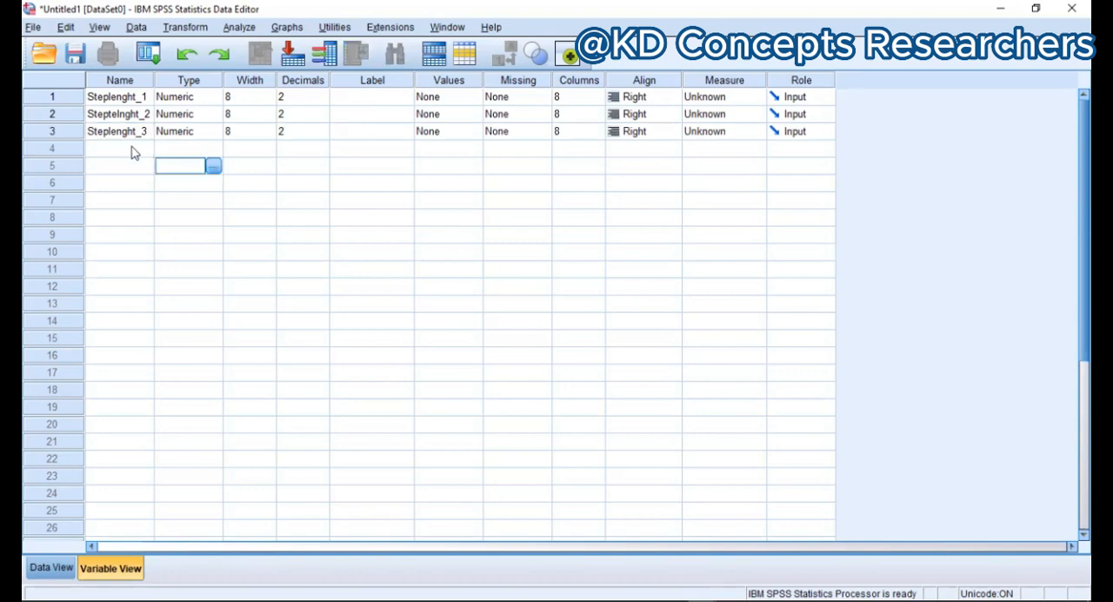
click(130, 133)
click(173, 168)
Step: Show the SPSS data grid, then switch to Excel and copy the Group 1 baseline step length values in C4:C19
click(51, 567)
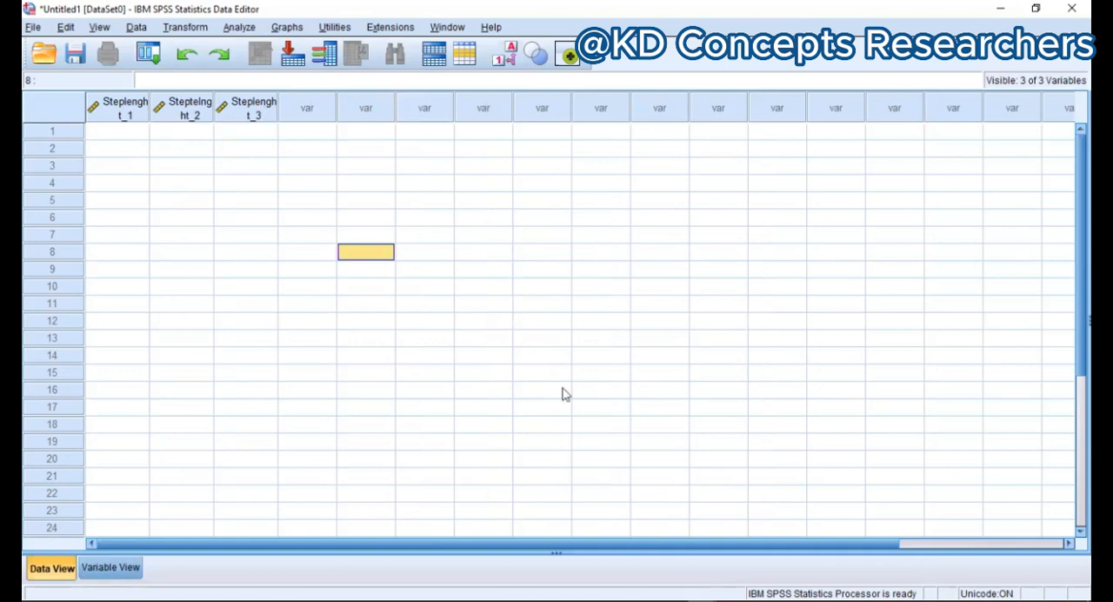
key(alt+Tab)
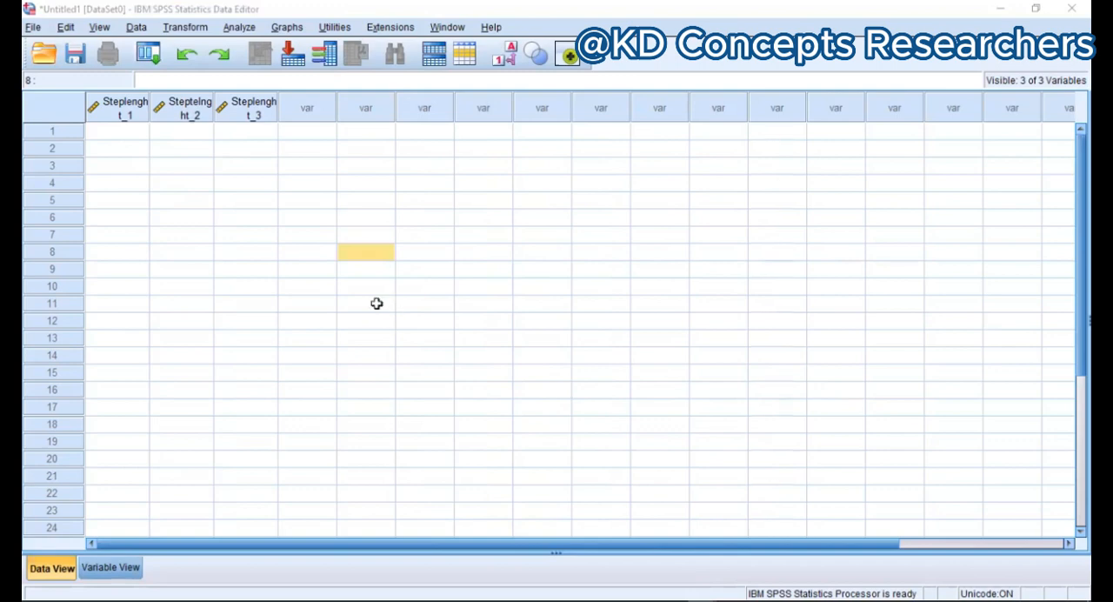
key(alt+Tab)
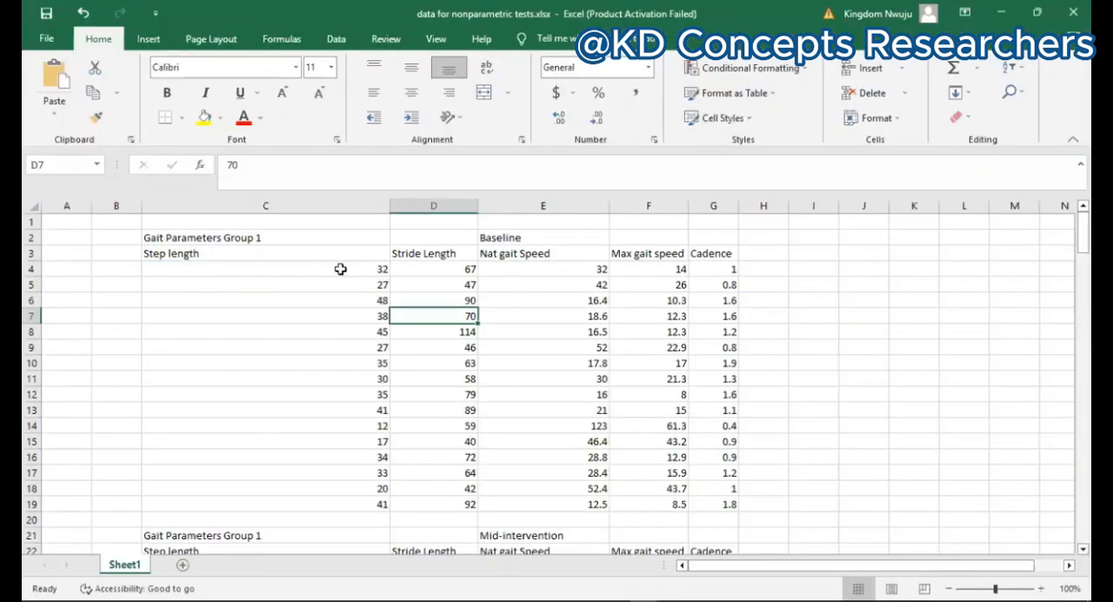
drag(362, 269, 358, 505)
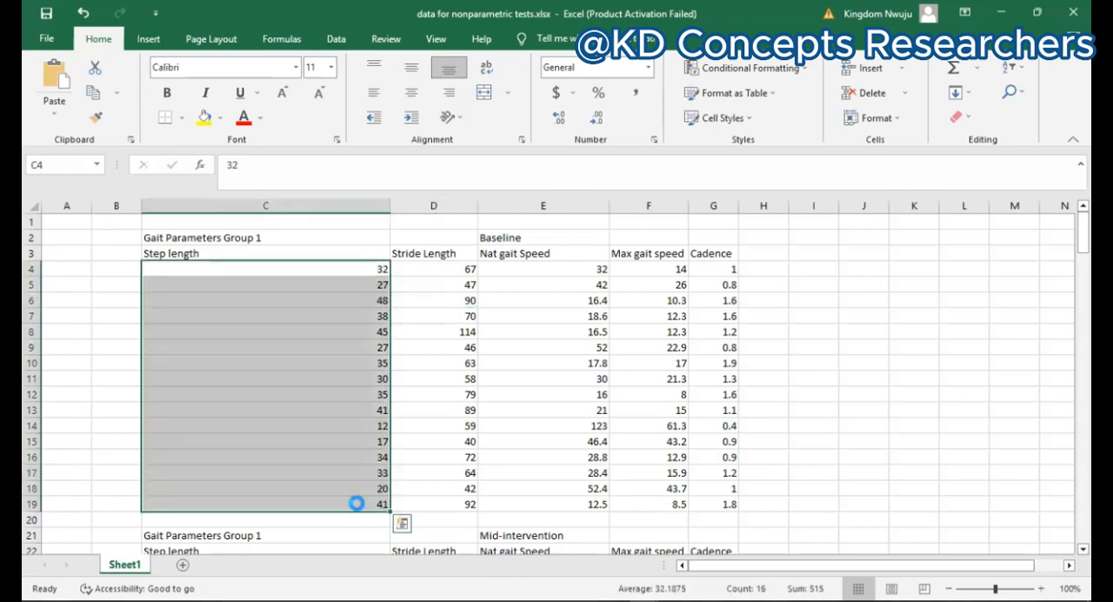
key(ctrl+c)
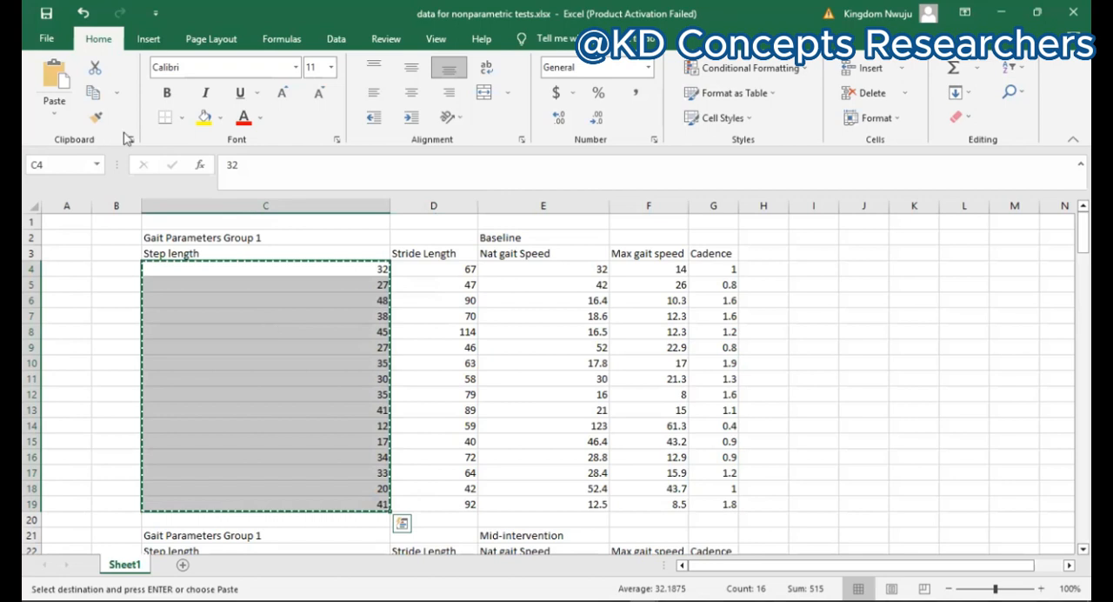
Step: Switch to the SPSS Data Editor and paste the copied baseline step lengths into Steplenght_1 starting at row 1
key(super+Right)
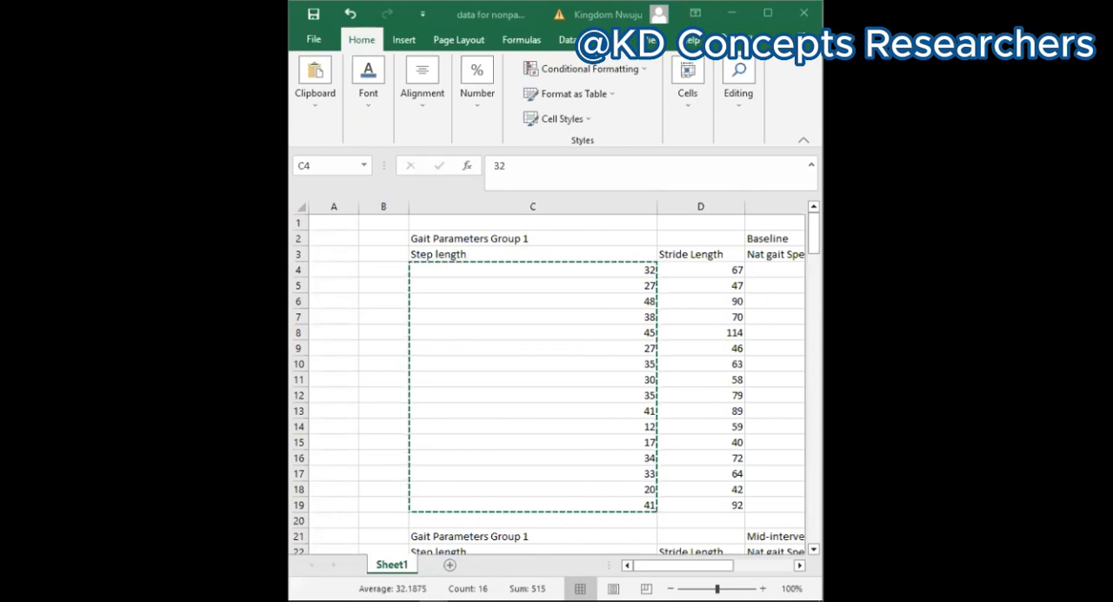
key(ctrl+p)
key(ctrl+v)
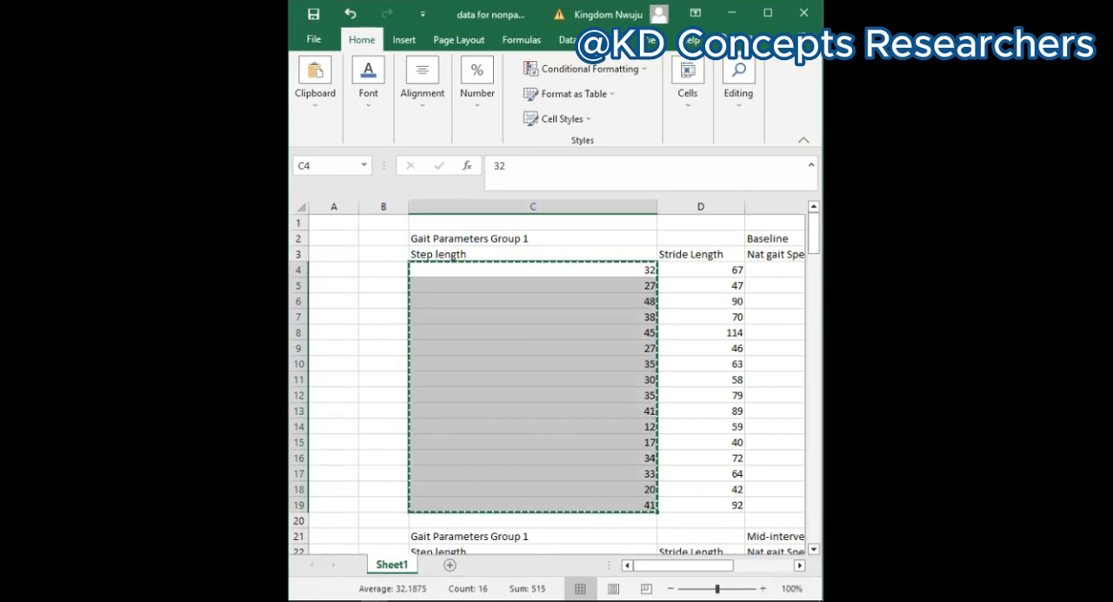
key(alt+Tab)
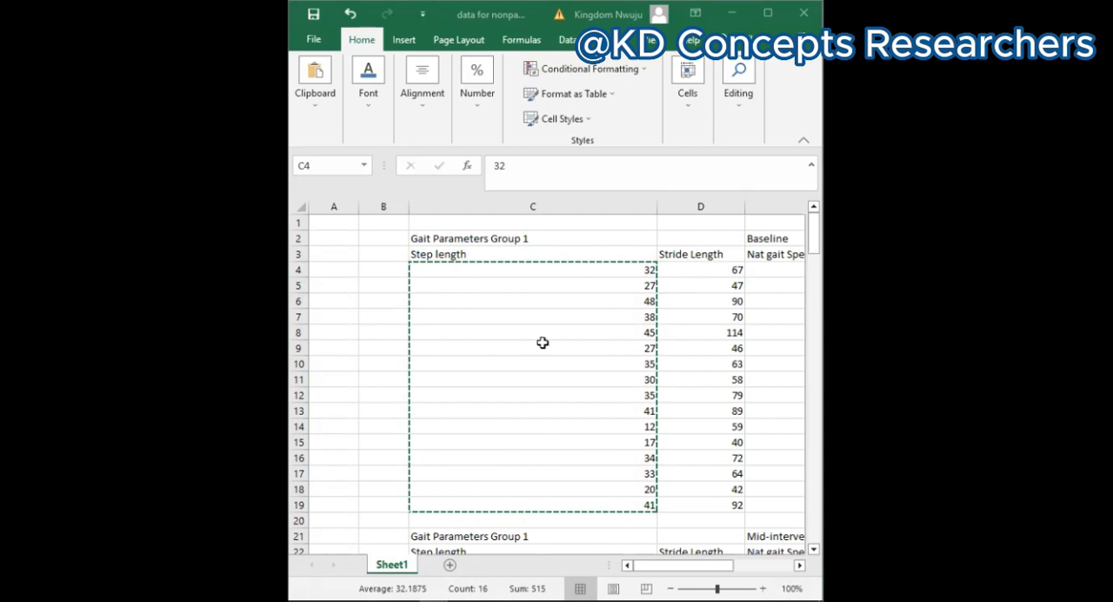
Step: In the Excel sheet, copy the Group 1 mid-intervention step length values in C23:C38
scroll(542, 342, down, 1)
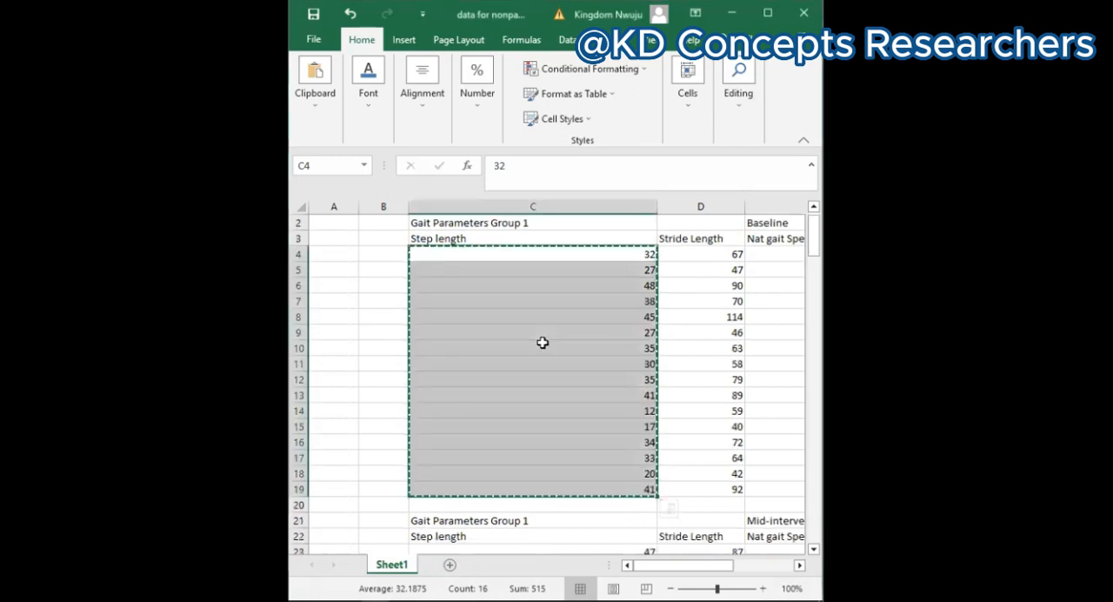
scroll(543, 342, down, 3)
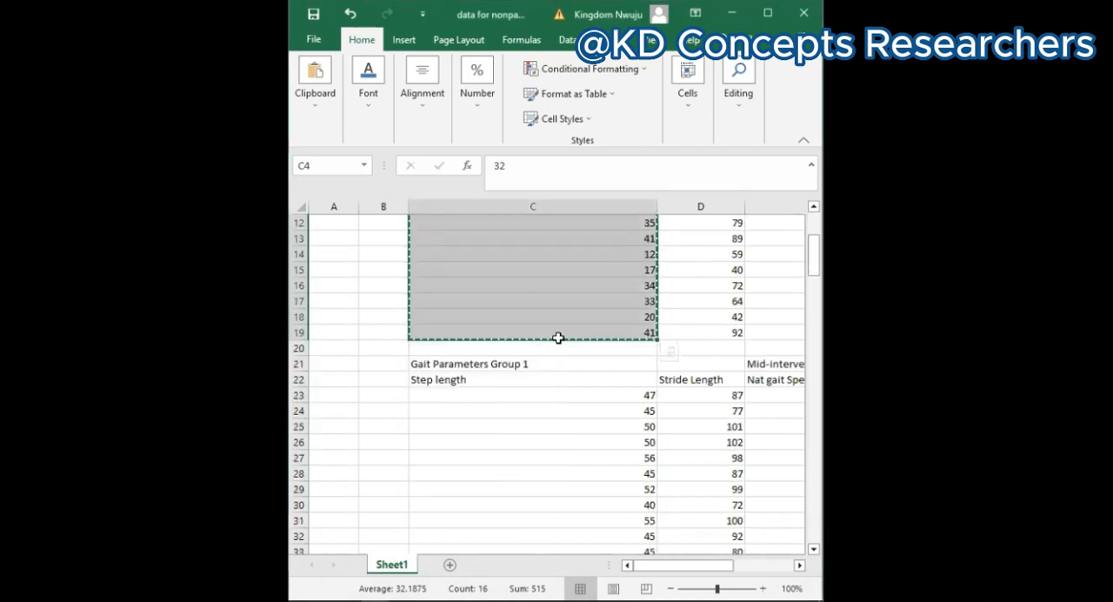
scroll(475, 338, down, 1)
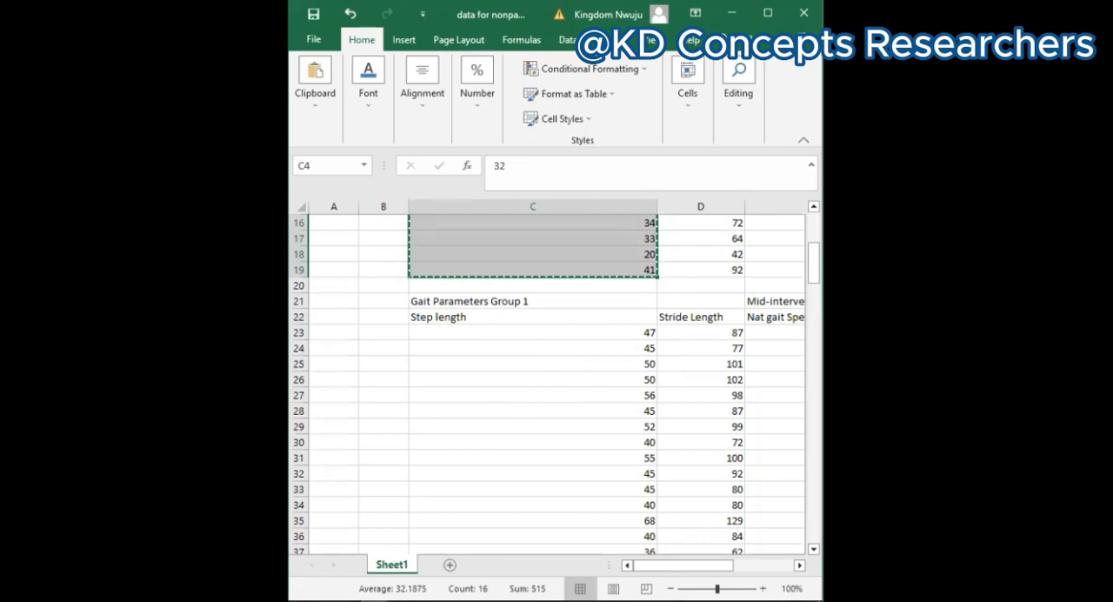
key(alt+Tab)
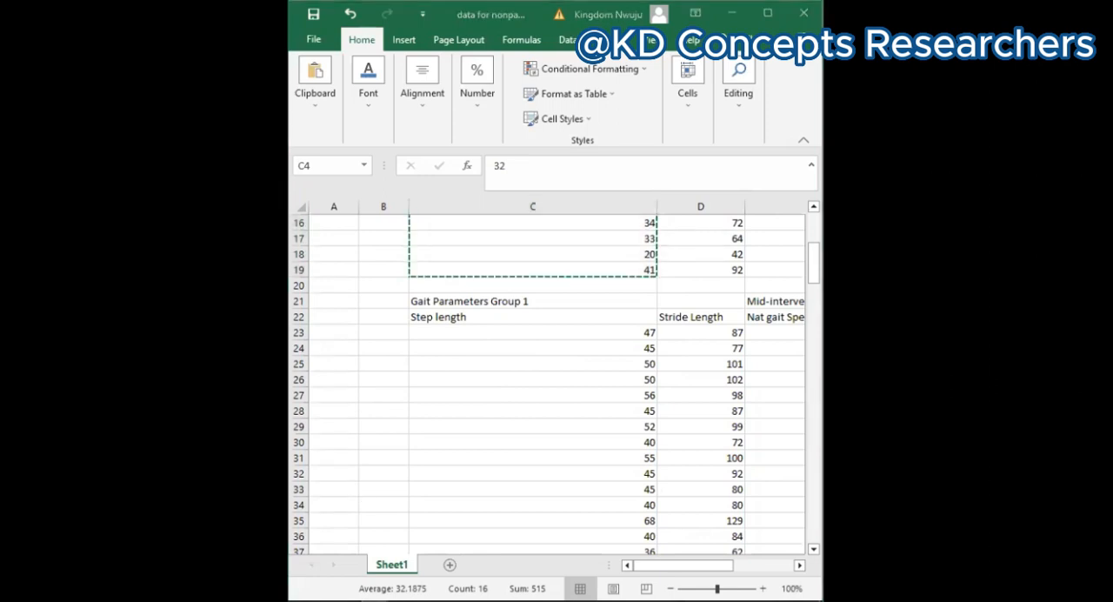
key(alt+Tab)
click(487, 304)
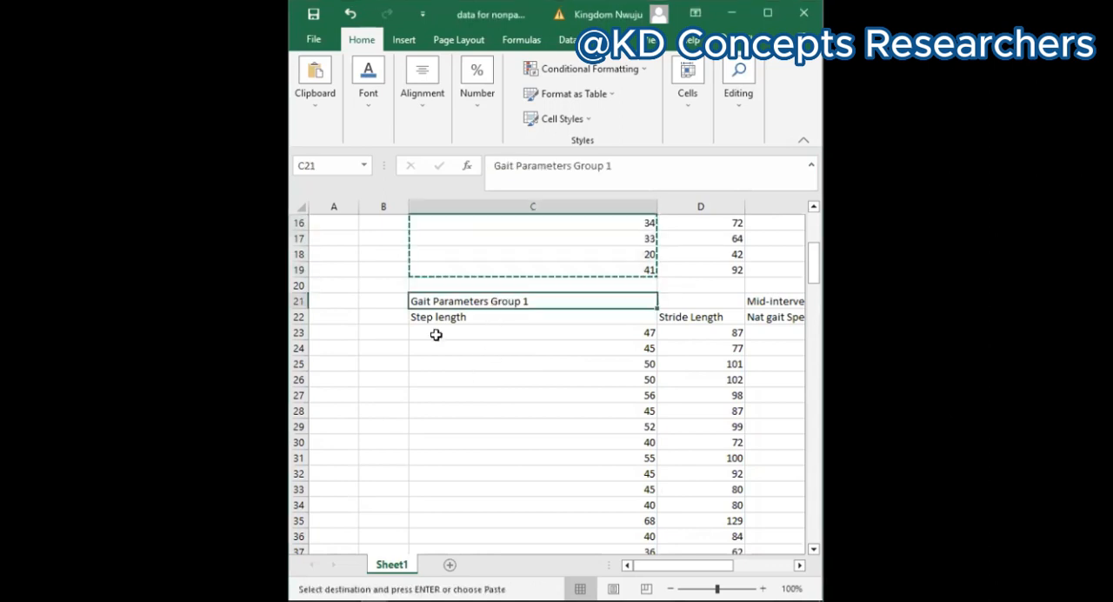
click(443, 345)
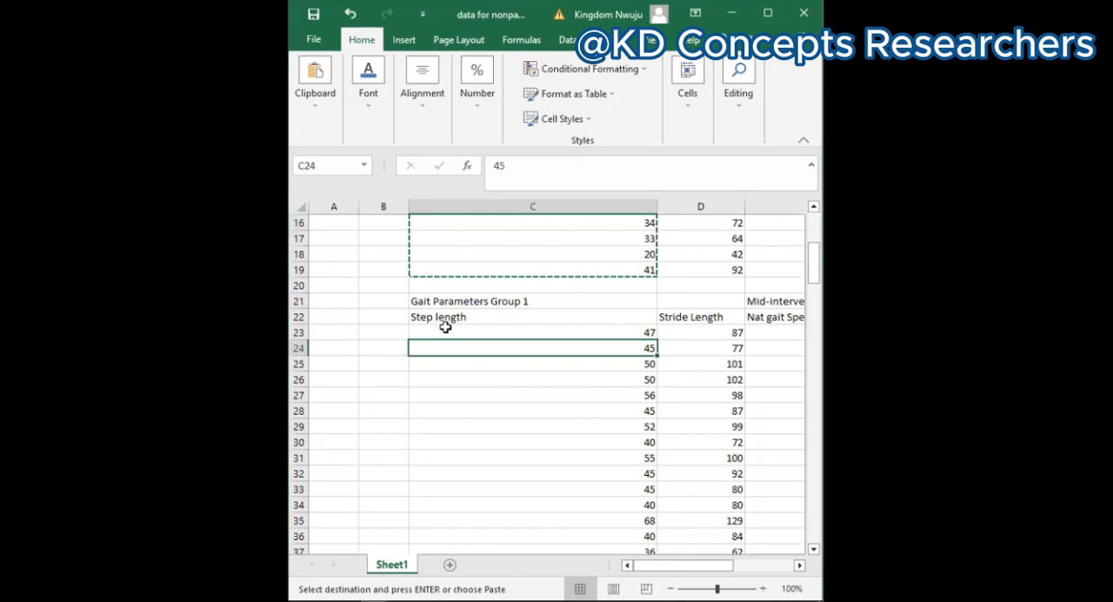
drag(513, 332, 525, 514)
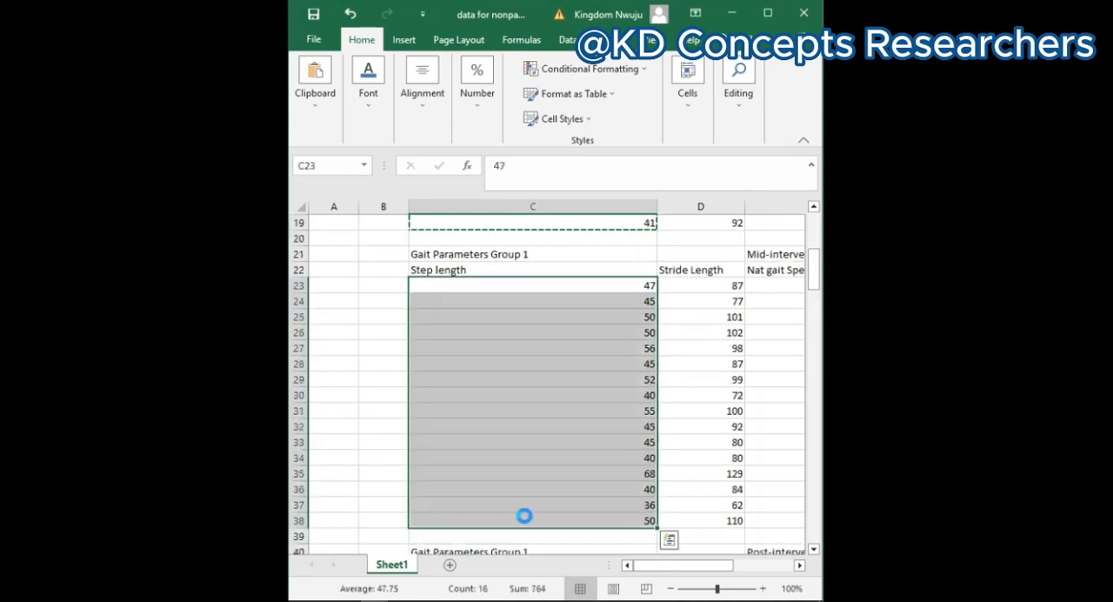
key(ctrl+c)
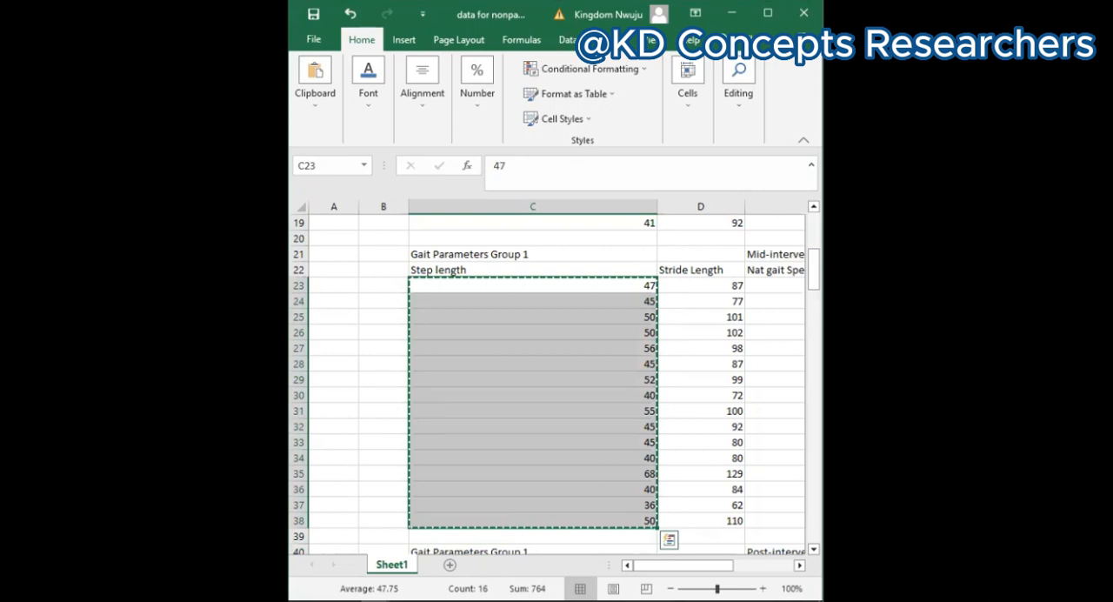
Step: Switch to the SPSS Data Editor and paste the mid-intervention step lengths into Steptelnght_2 starting at row 1
click(616, 579)
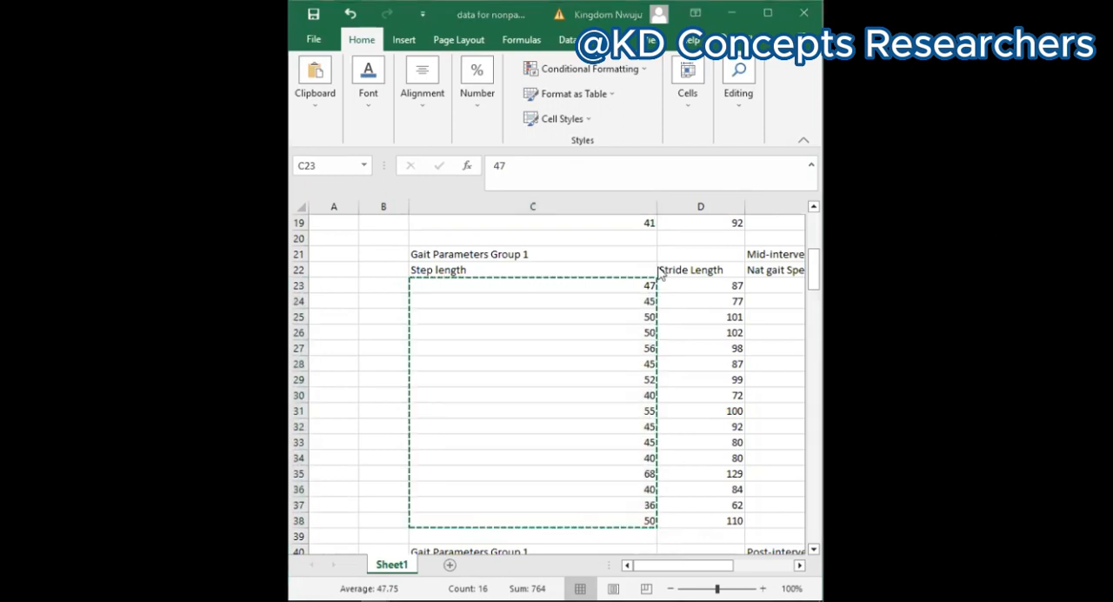
click(736, 12)
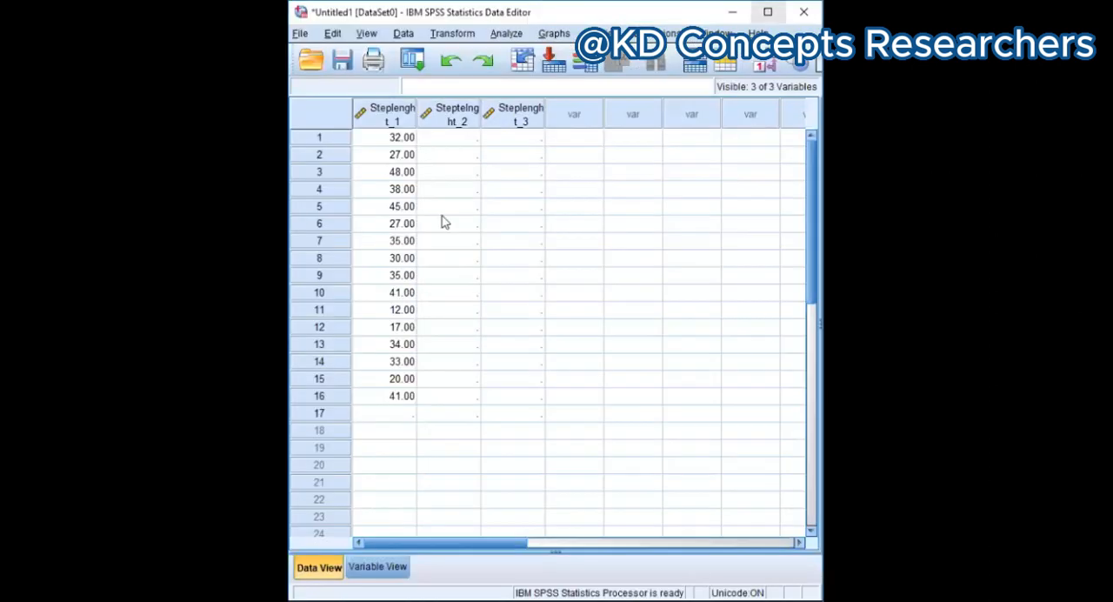
click(445, 137)
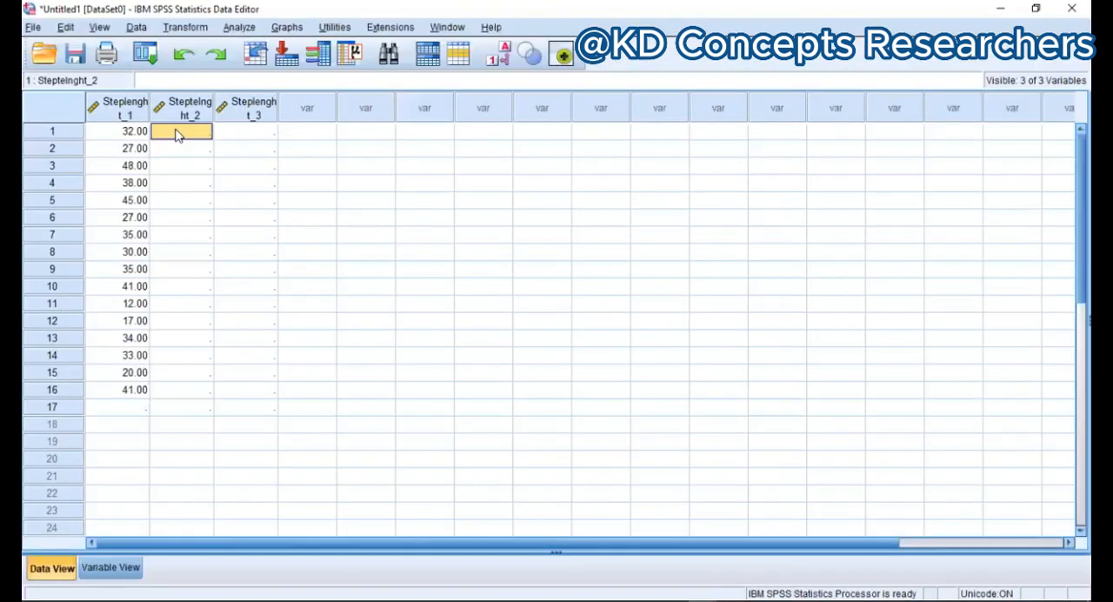
right_click(177, 134)
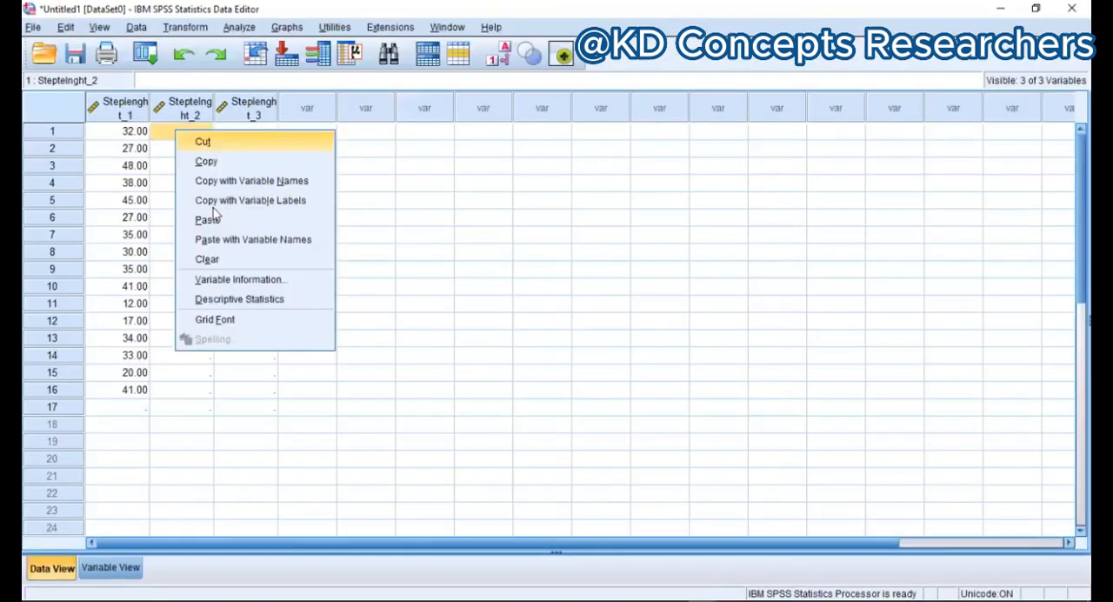
click(208, 220)
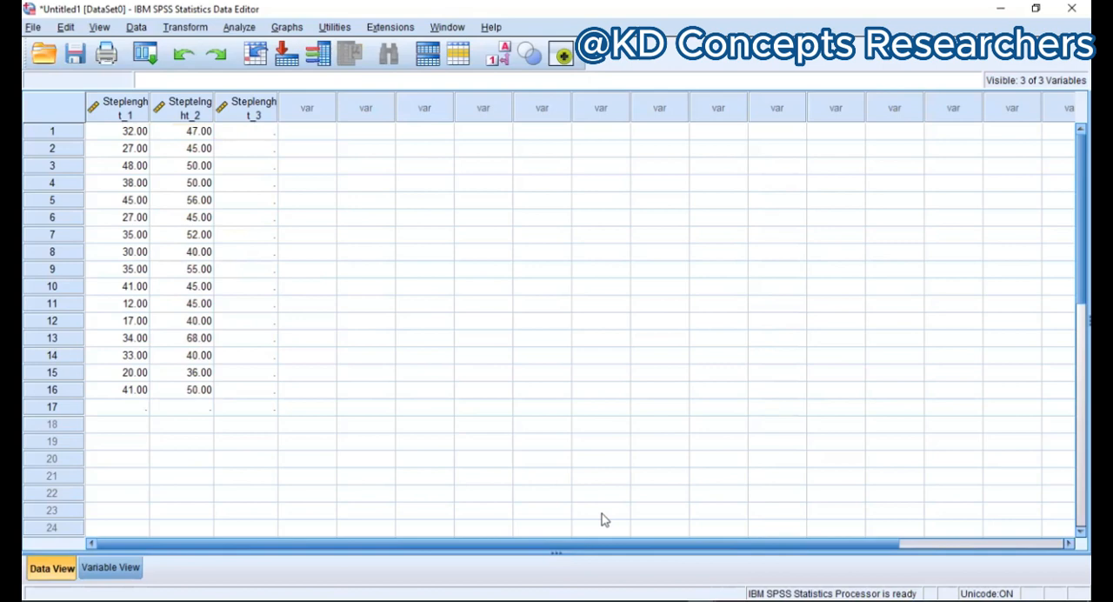
Step: Switch back to Excel and copy the Group 1 post-intervention step length values in C42:C57
key(alt+Tab)
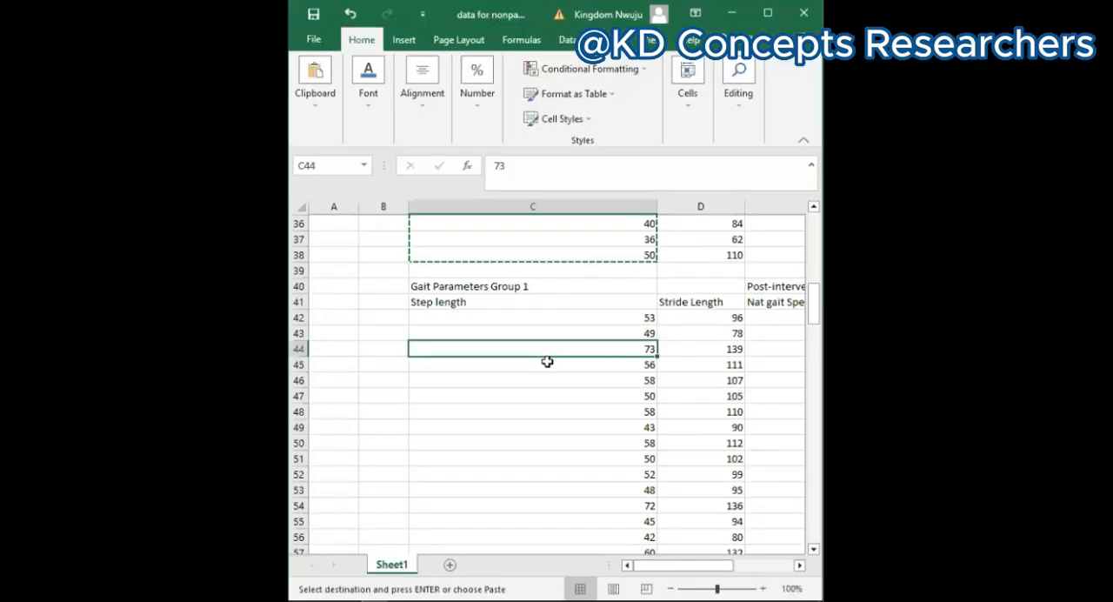
scroll(547, 362, down, 1)
scroll(547, 362, down, 2)
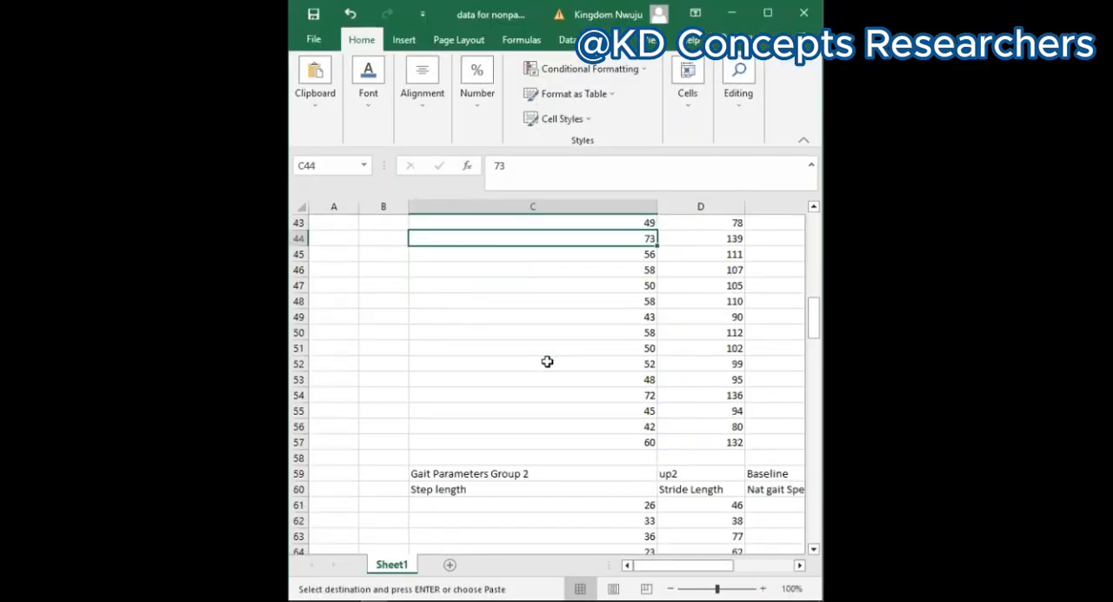
scroll(547, 362, up, 2)
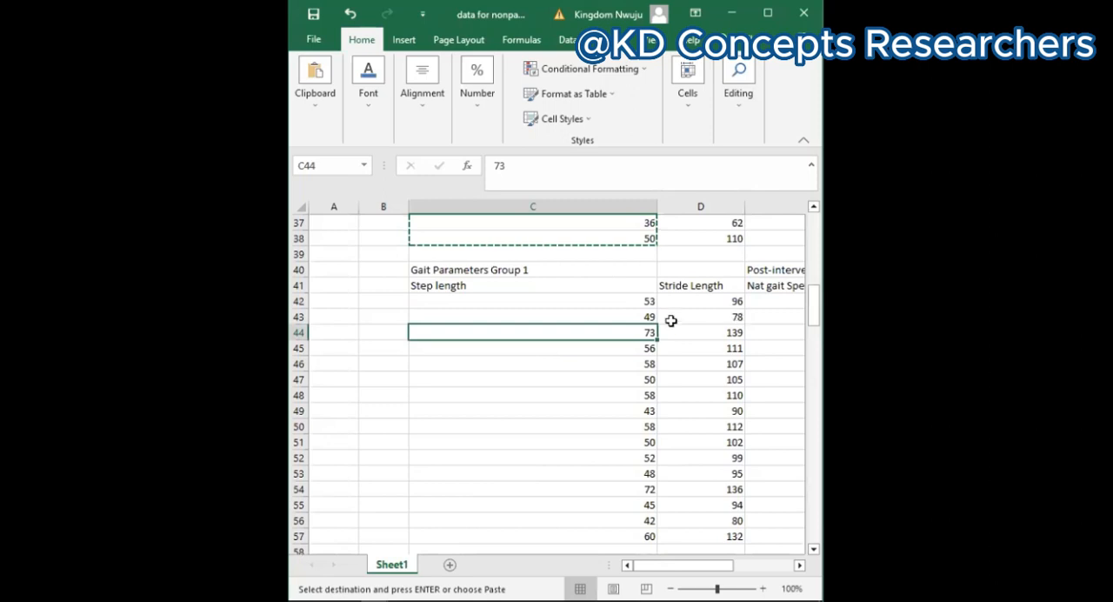
scroll(671, 320, up, 1)
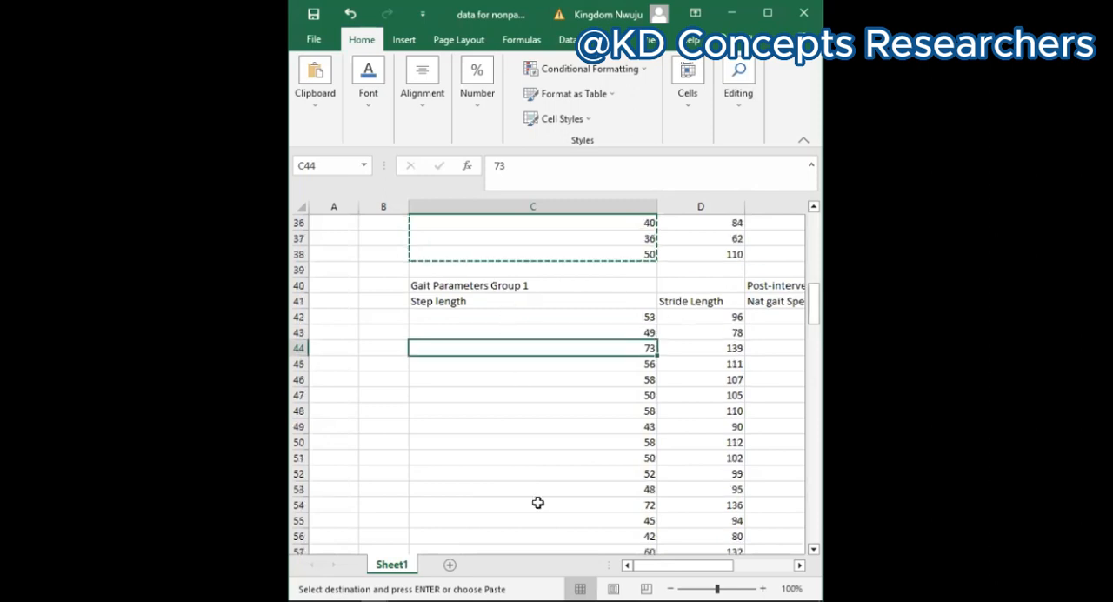
drag(533, 316, 544, 517)
key(ctrl+c)
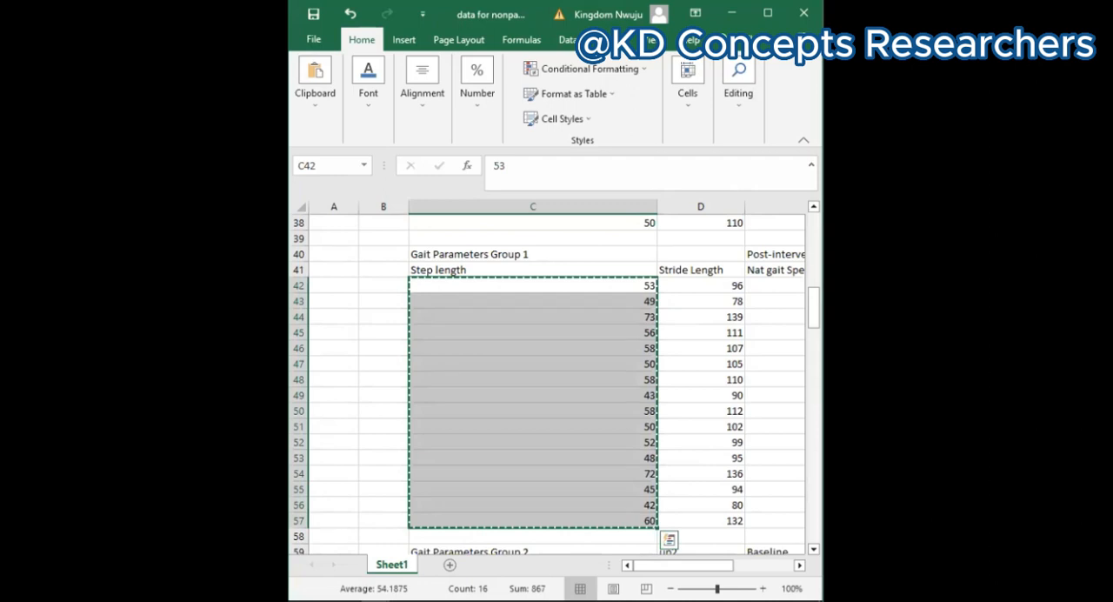
Step: Switch to the SPSS Data Editor and paste the post-intervention step lengths into Steplenght_3 starting at row 1
key(alt+Tab)
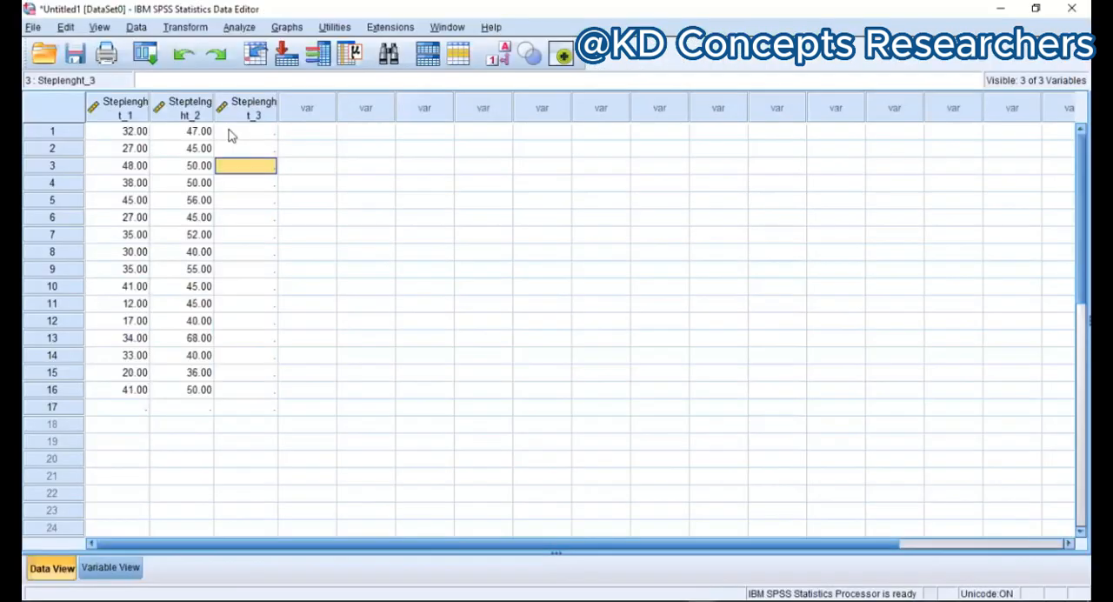
click(231, 132)
right_click(231, 133)
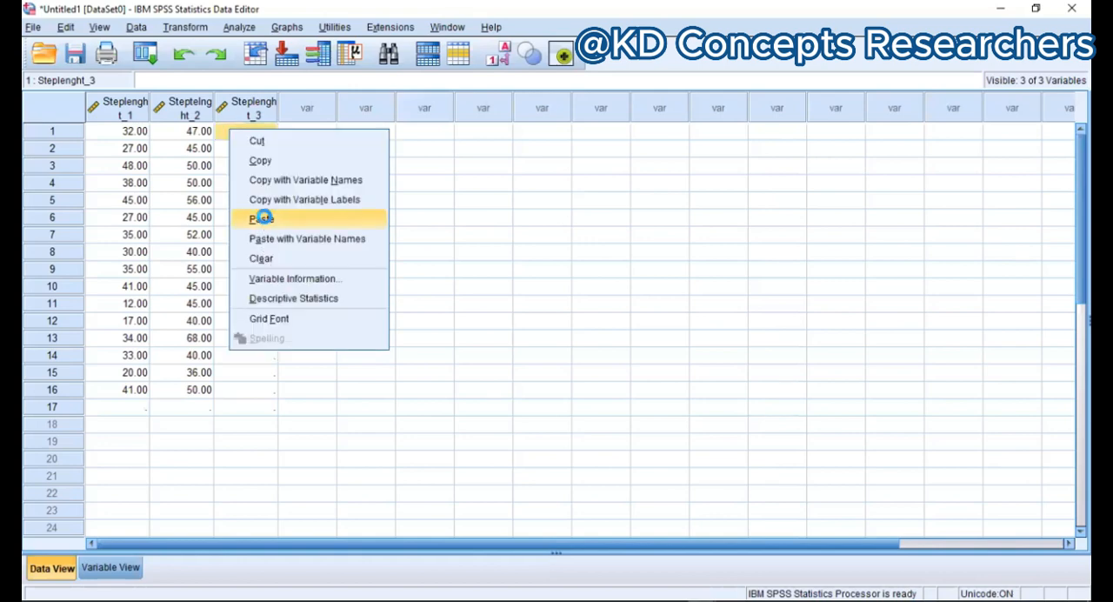
click(262, 218)
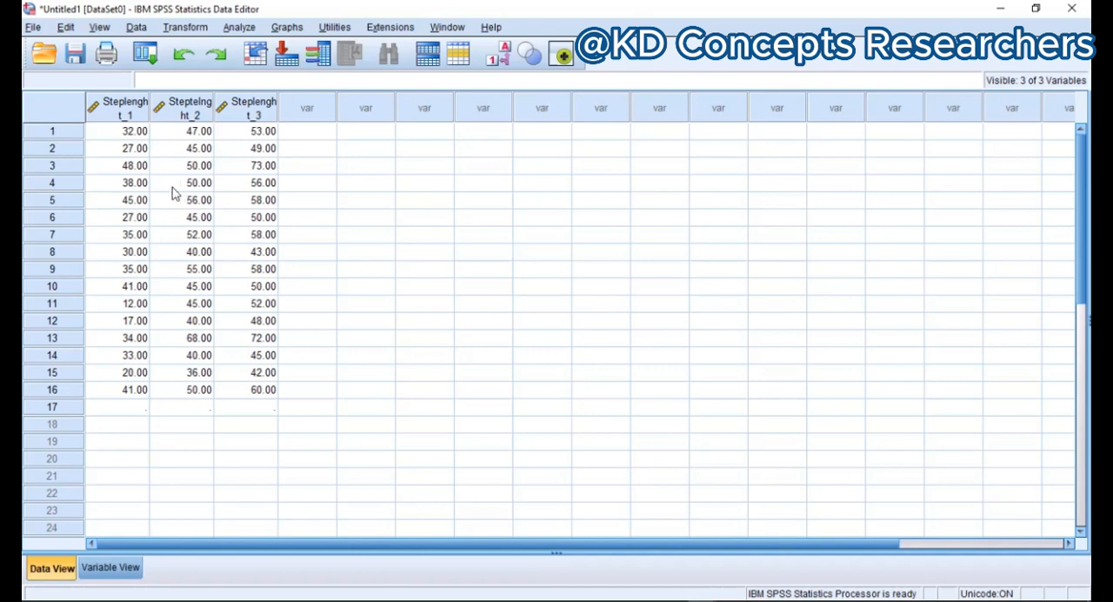
scroll(161, 220, down, 1)
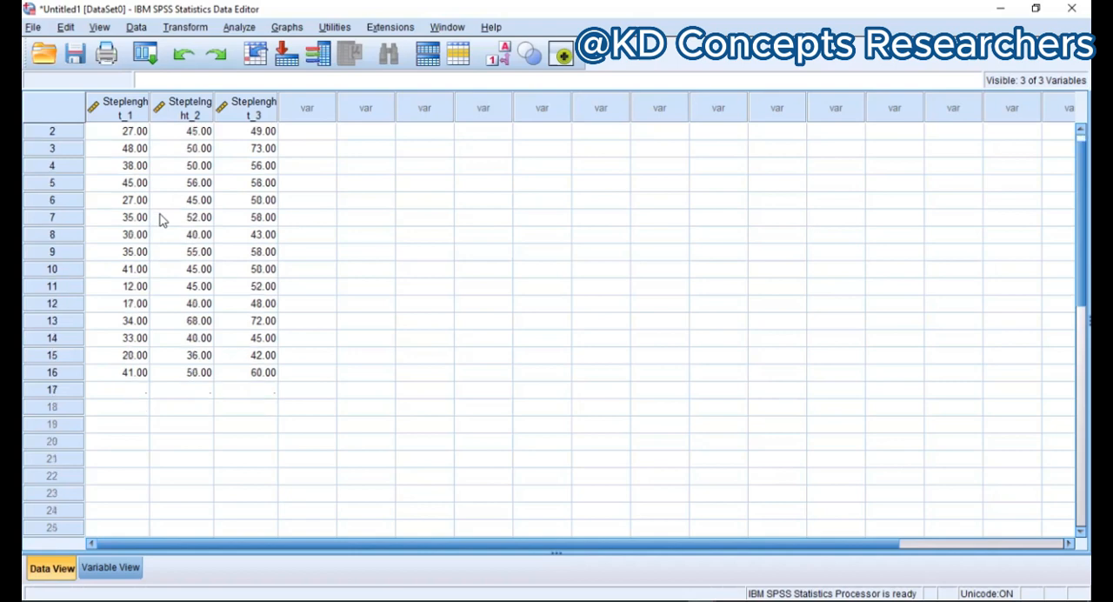
scroll(161, 220, up, 1)
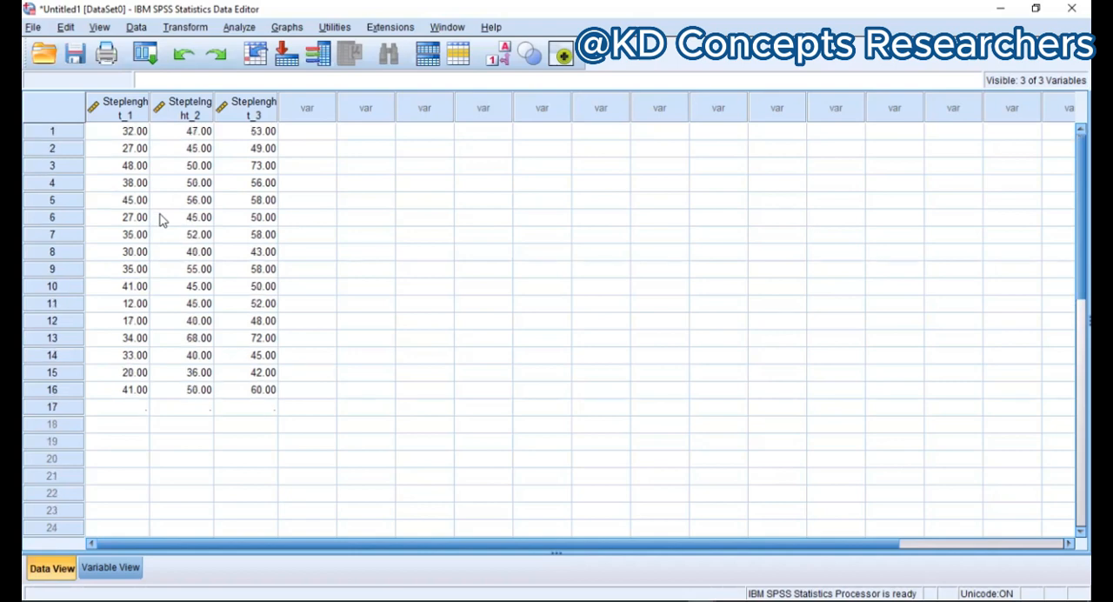
click(306, 216)
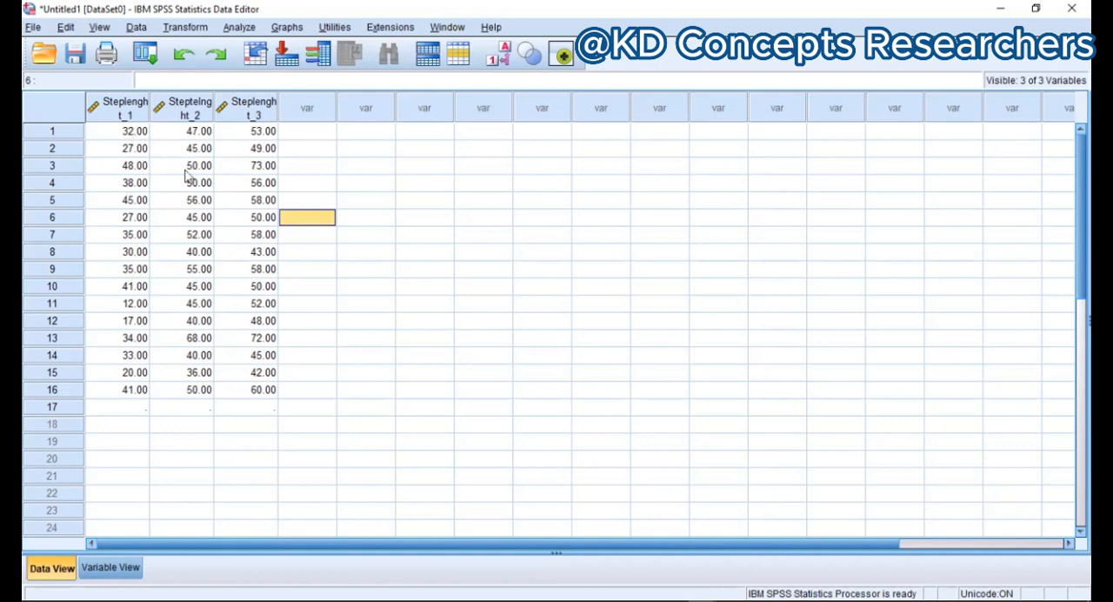
click(310, 154)
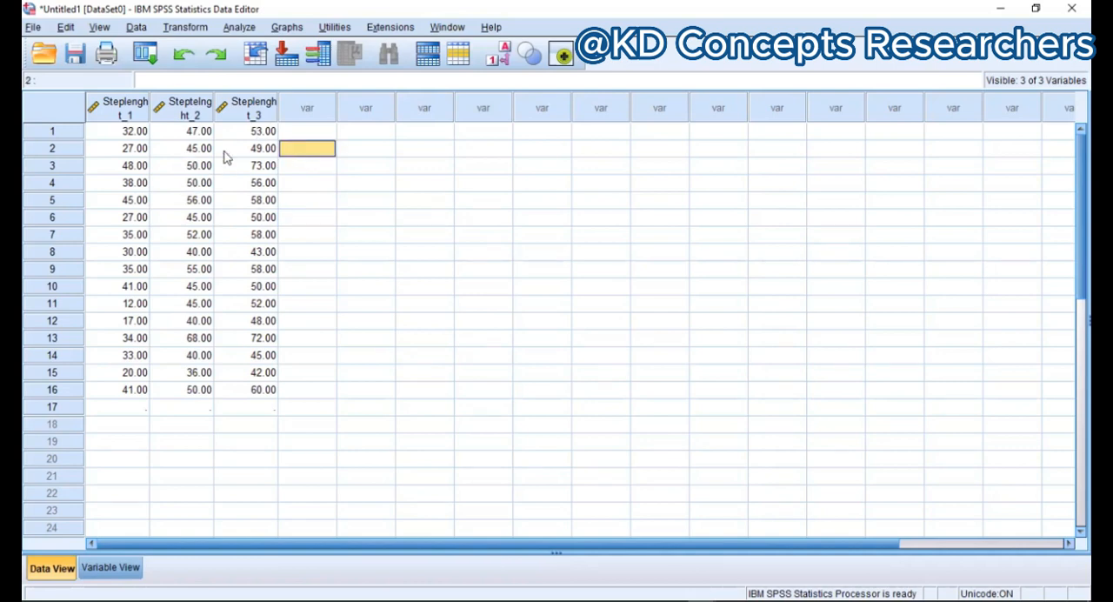
Step: Open the legacy nonparametric K Related Samples test and add Steplenght_1, Steptelnght_2 and Steplenght_3 as test variables
click(238, 27)
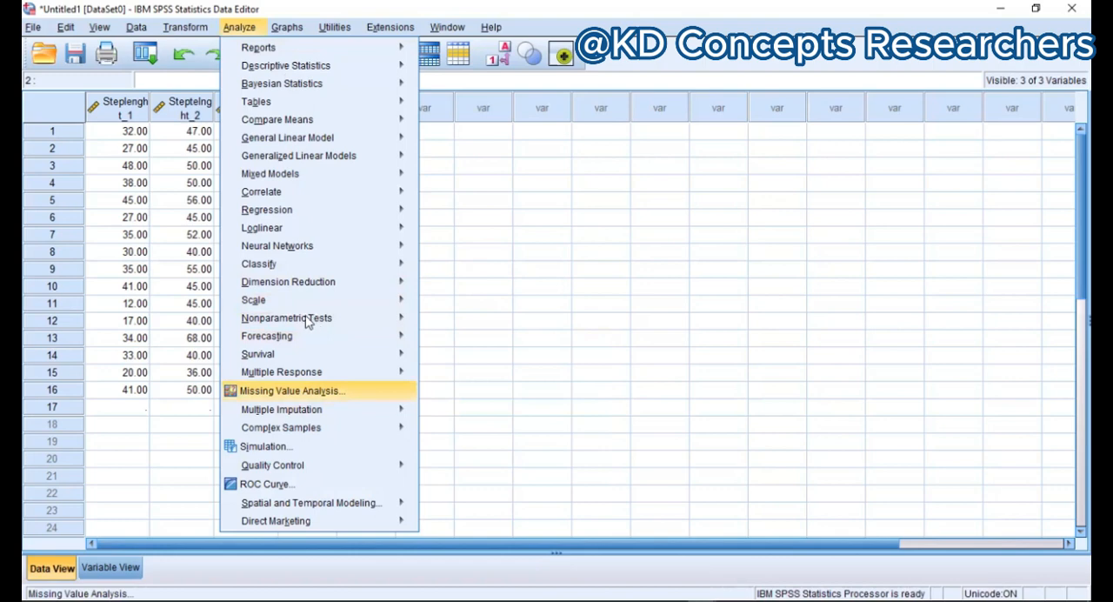
mouse_move(306, 322)
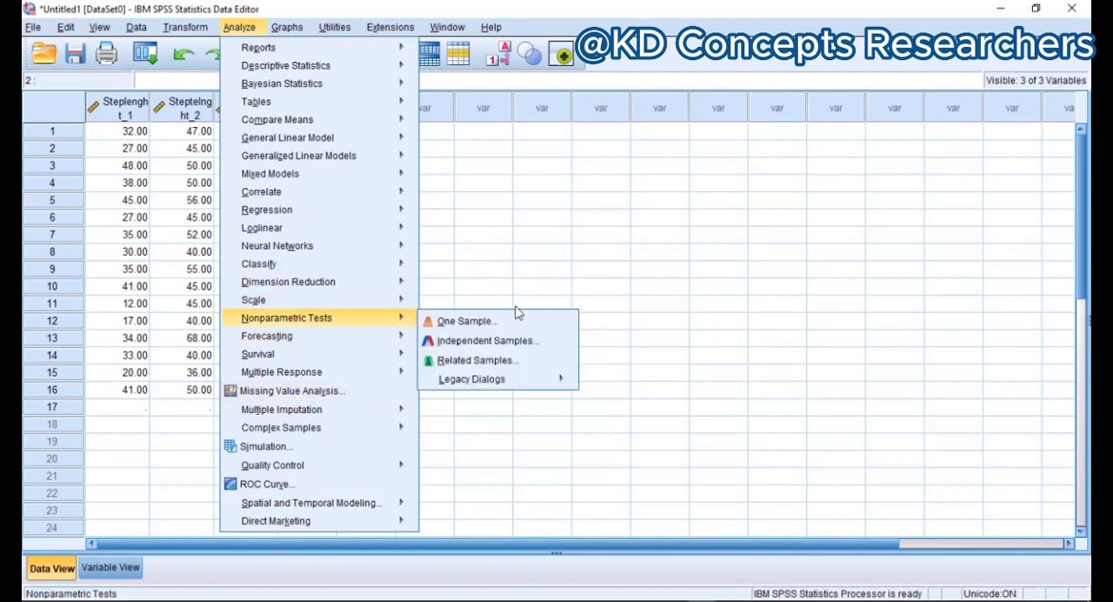
mouse_move(474, 389)
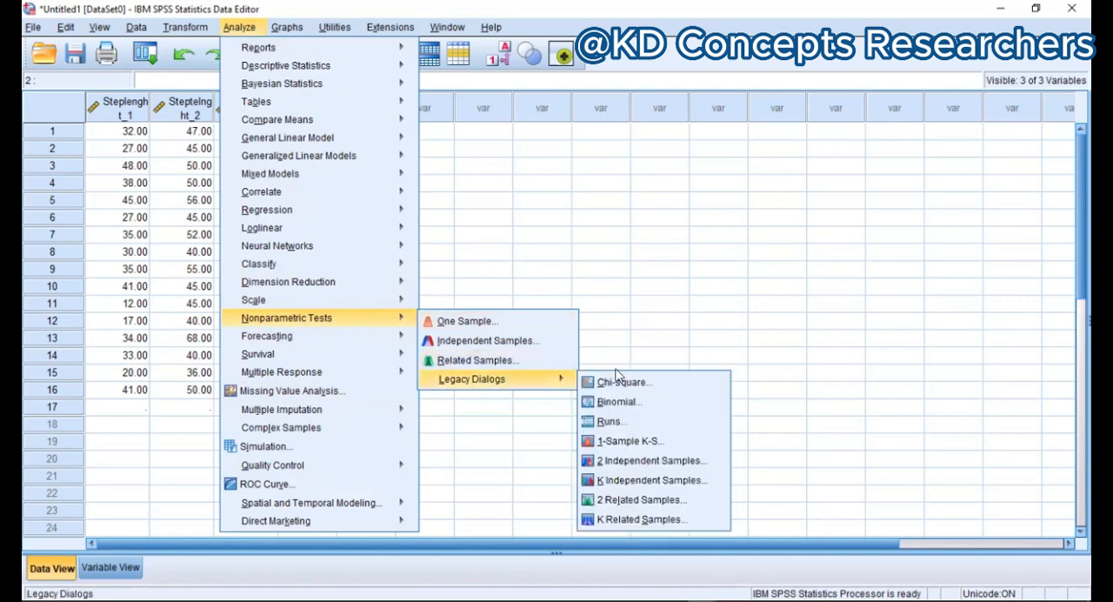
click(666, 519)
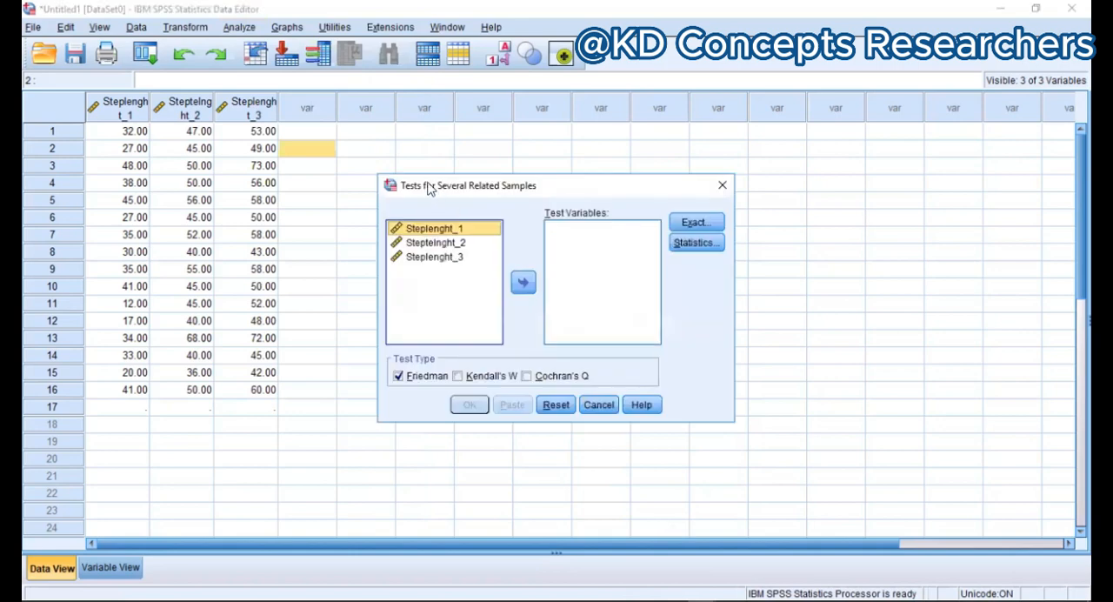
drag(428, 188, 336, 140)
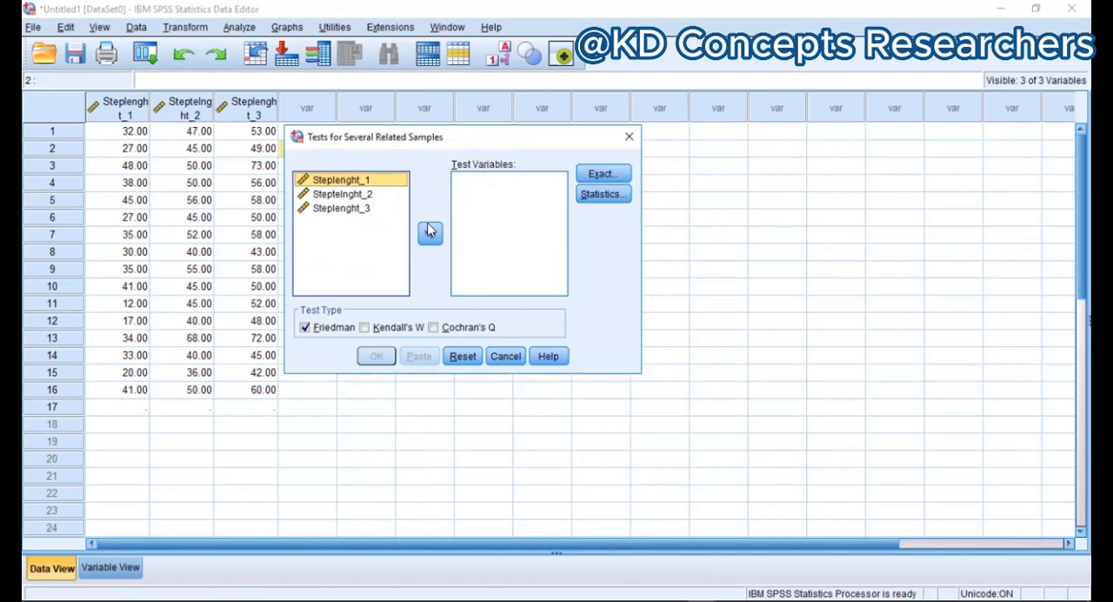
shift+click(331, 211)
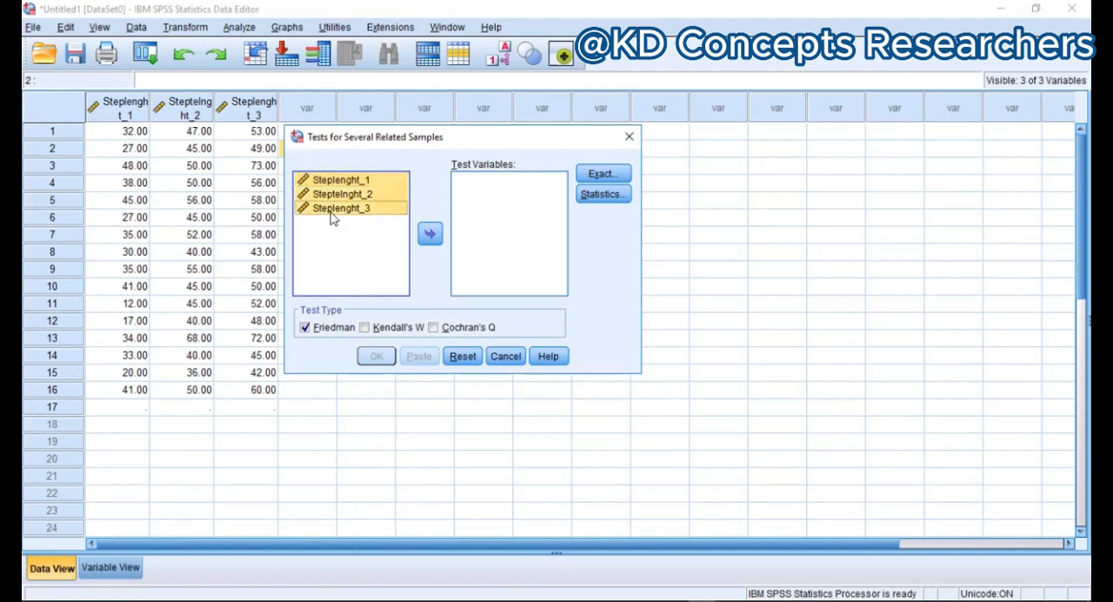
click(430, 234)
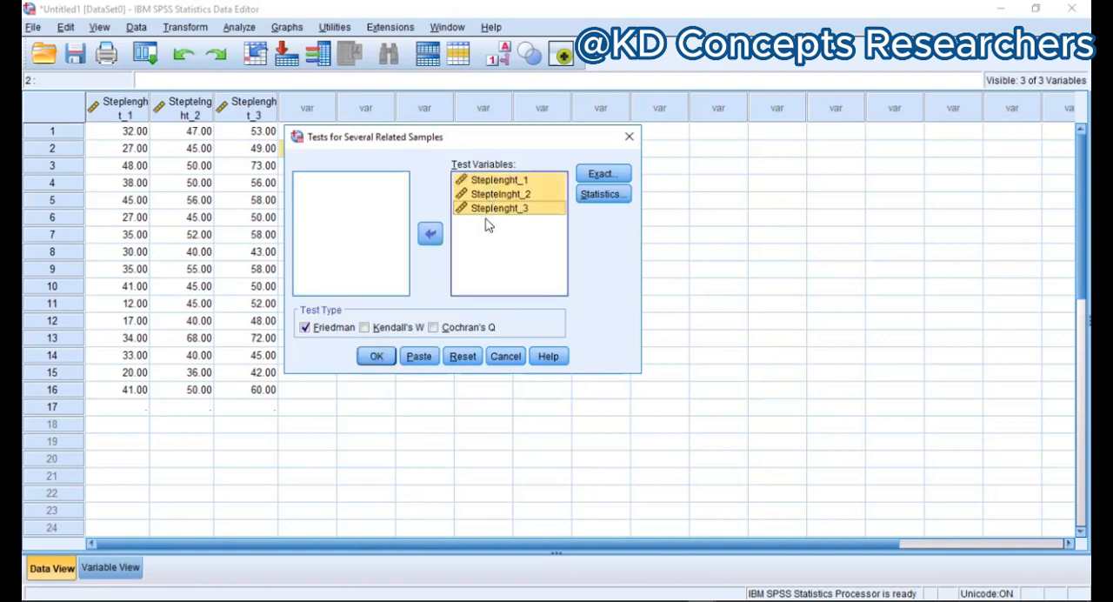
Step: Include descriptive statistics, run the test with the Friedman type selected, and maximize the output viewer
click(603, 197)
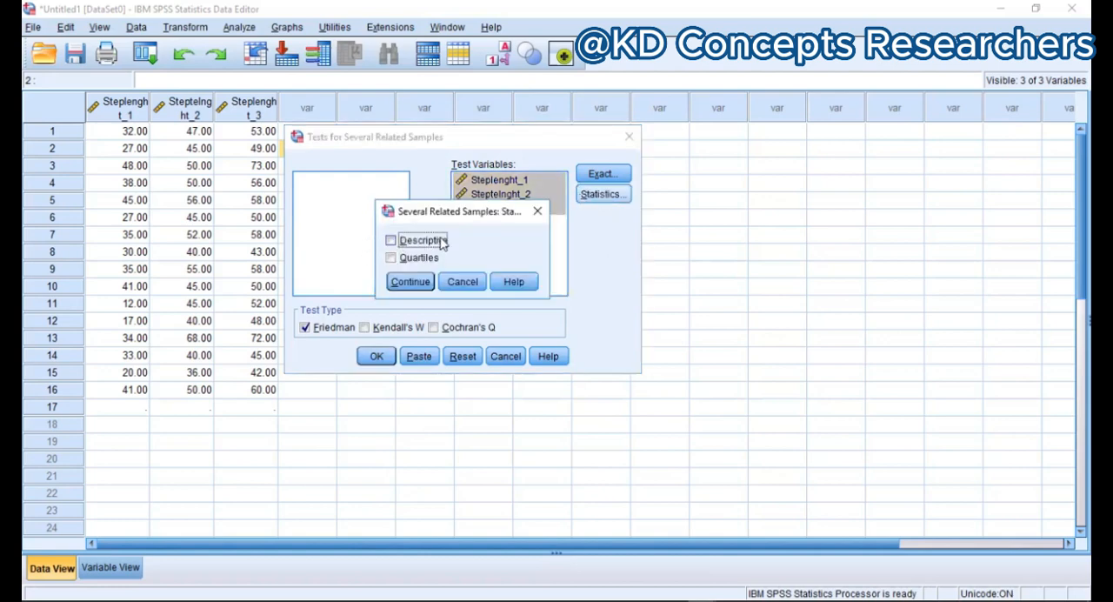
click(391, 241)
click(400, 284)
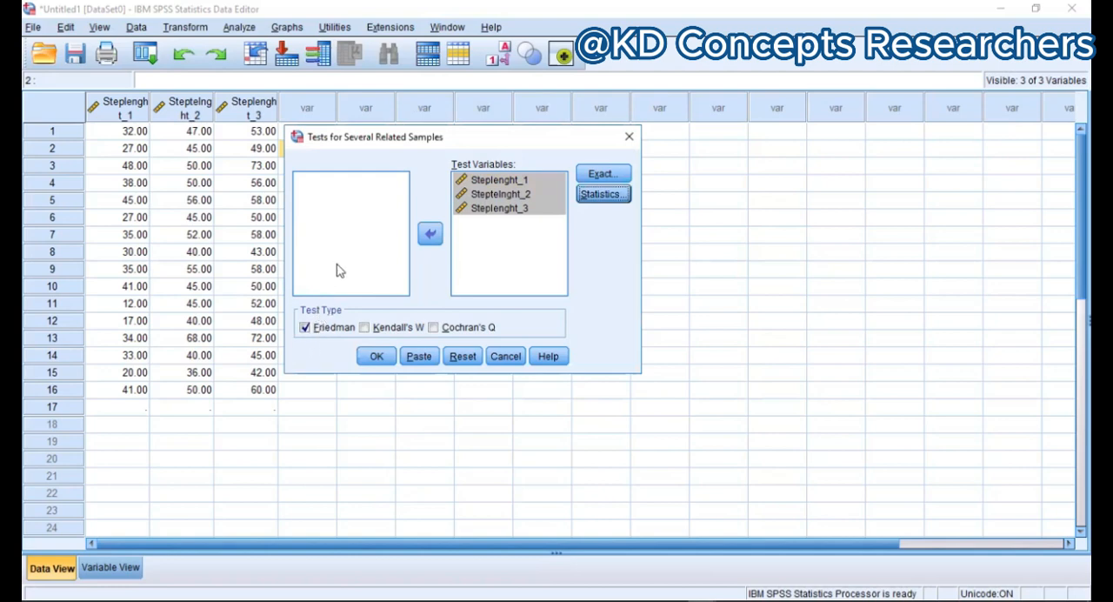
double_click(307, 331)
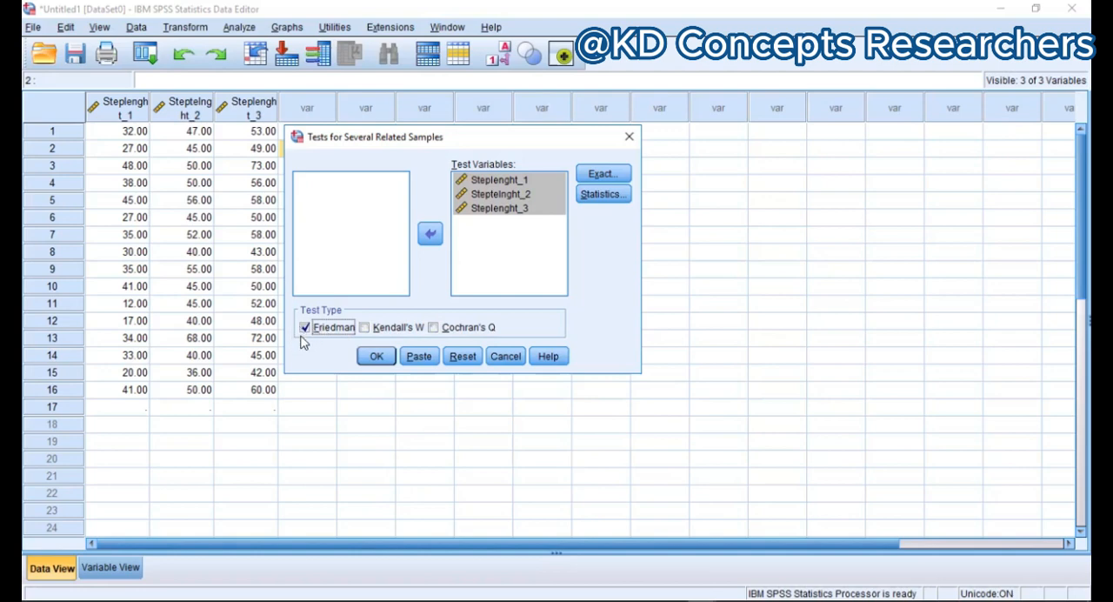
click(376, 356)
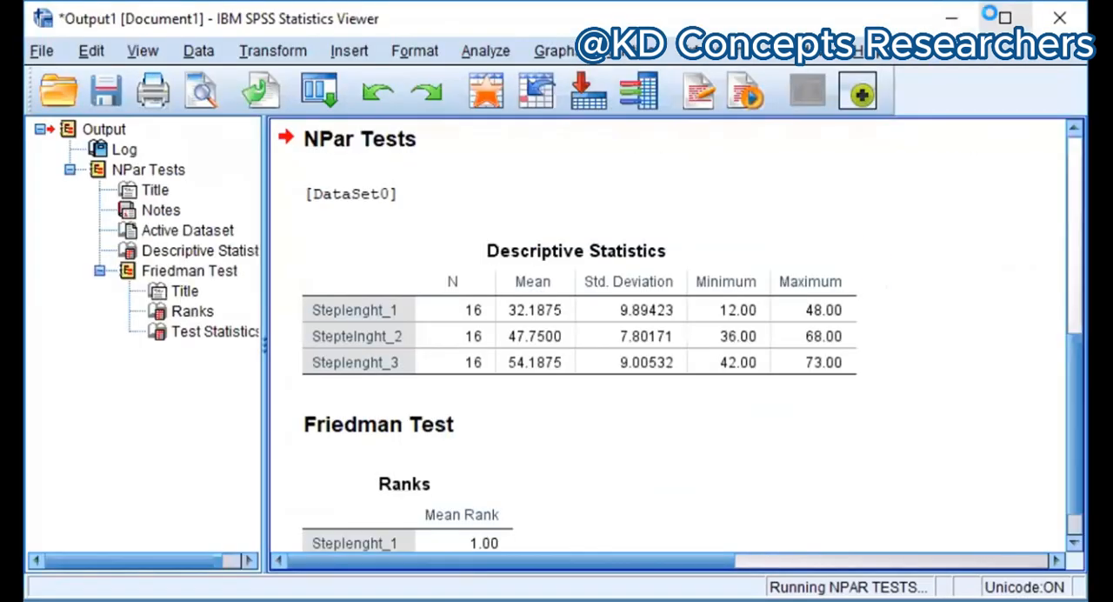
click(990, 14)
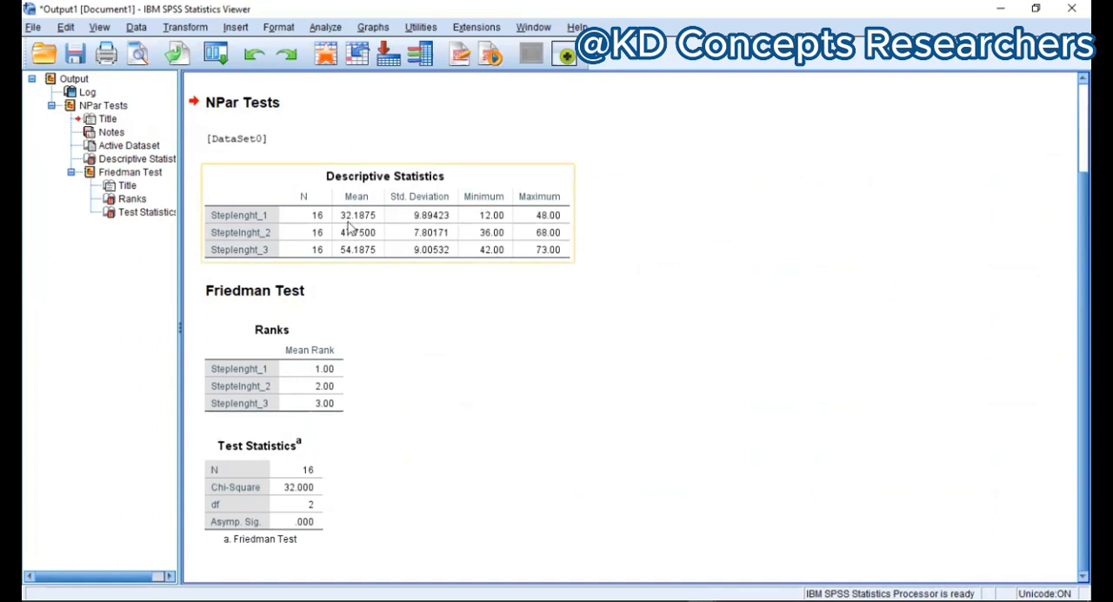
Step: Examine the Descriptive Statistics, Ranks and Test Statistics tables of the Friedman test output
click(409, 320)
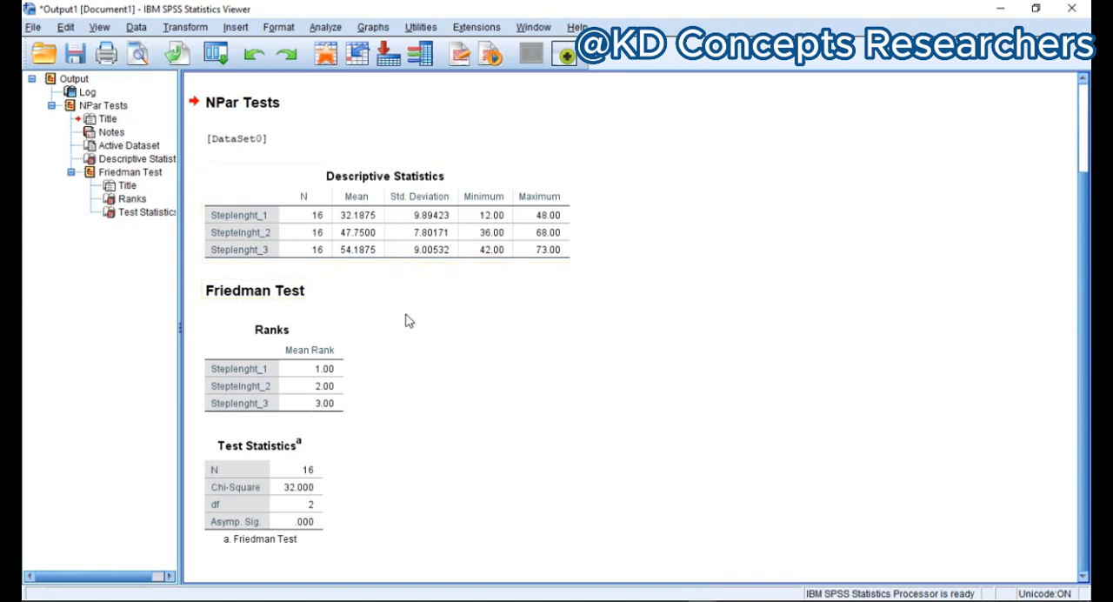
click(280, 363)
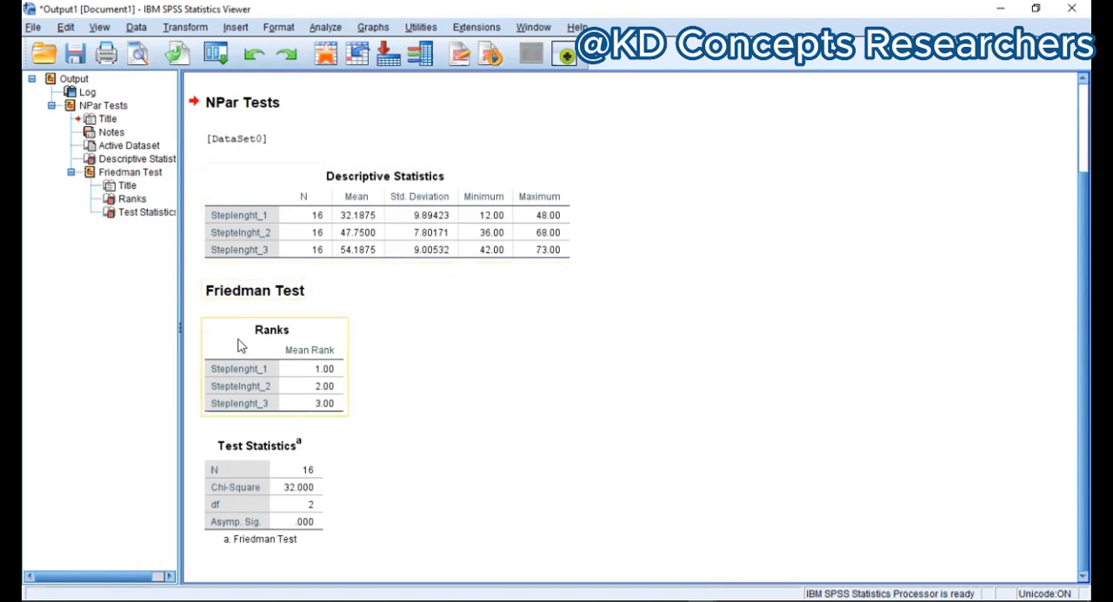
click(278, 303)
click(291, 369)
click(280, 507)
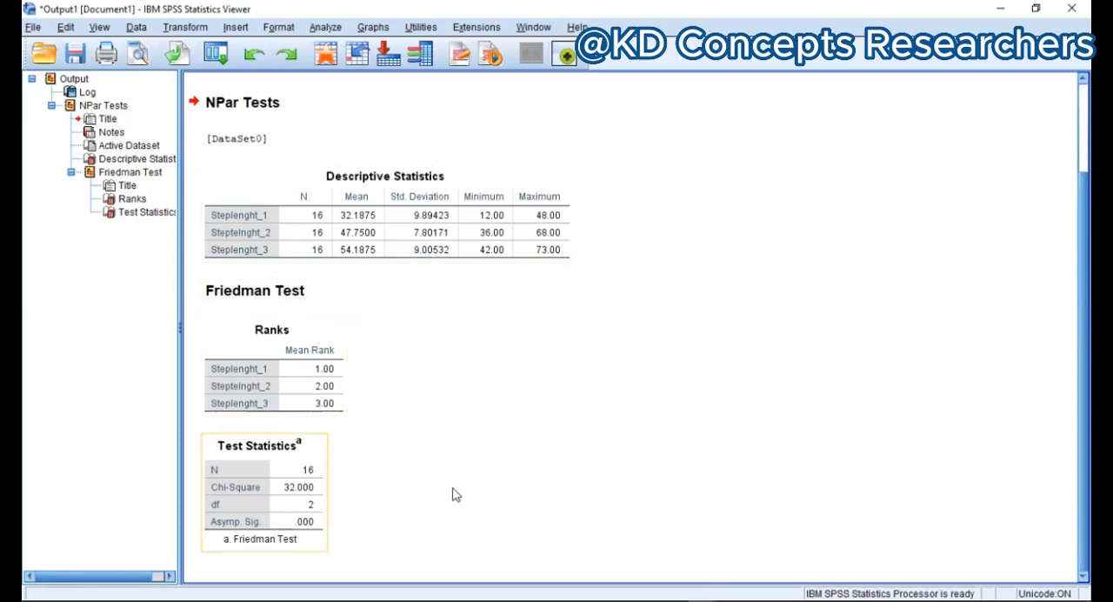
click(454, 494)
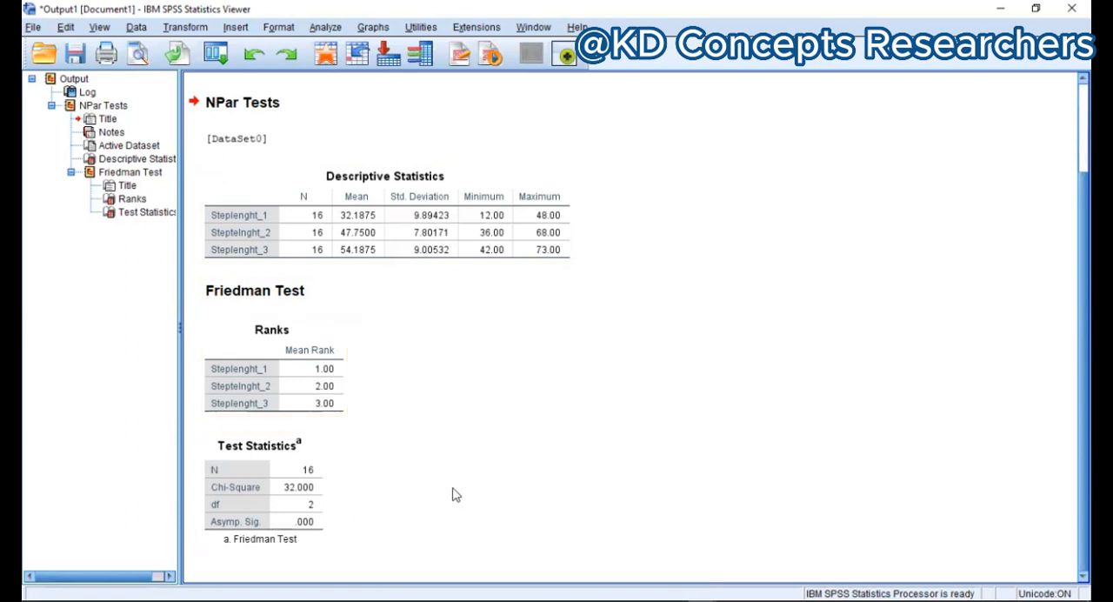
click(235, 464)
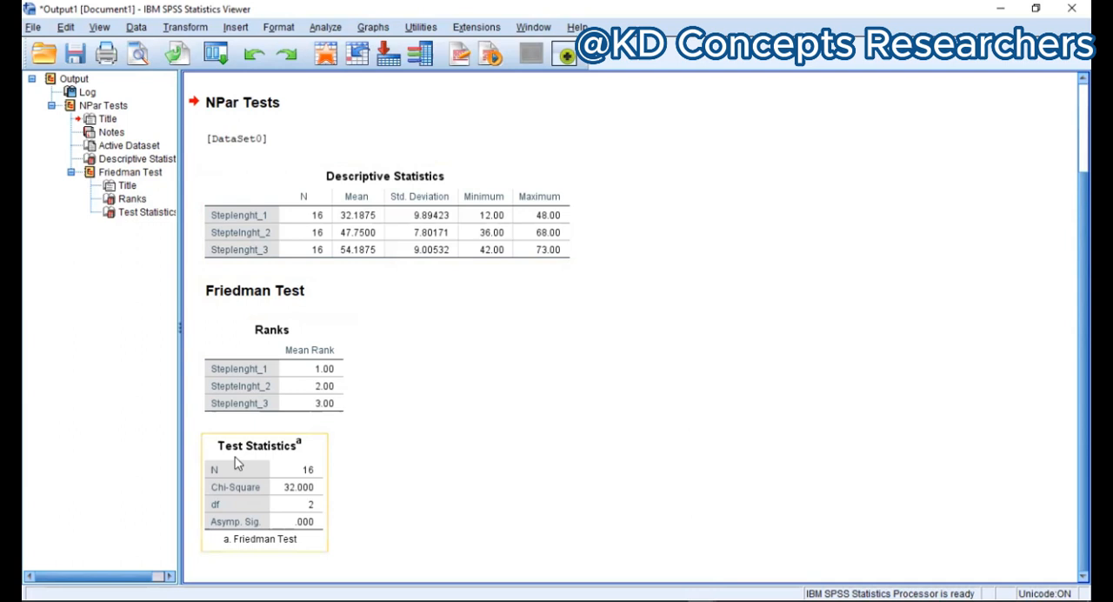
click(383, 468)
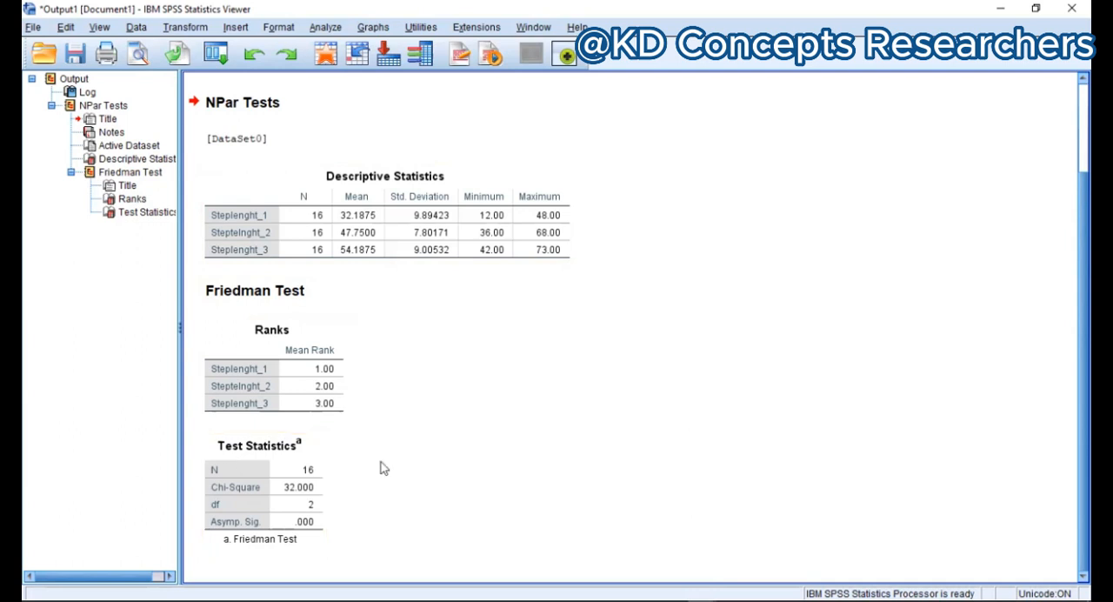
click(315, 525)
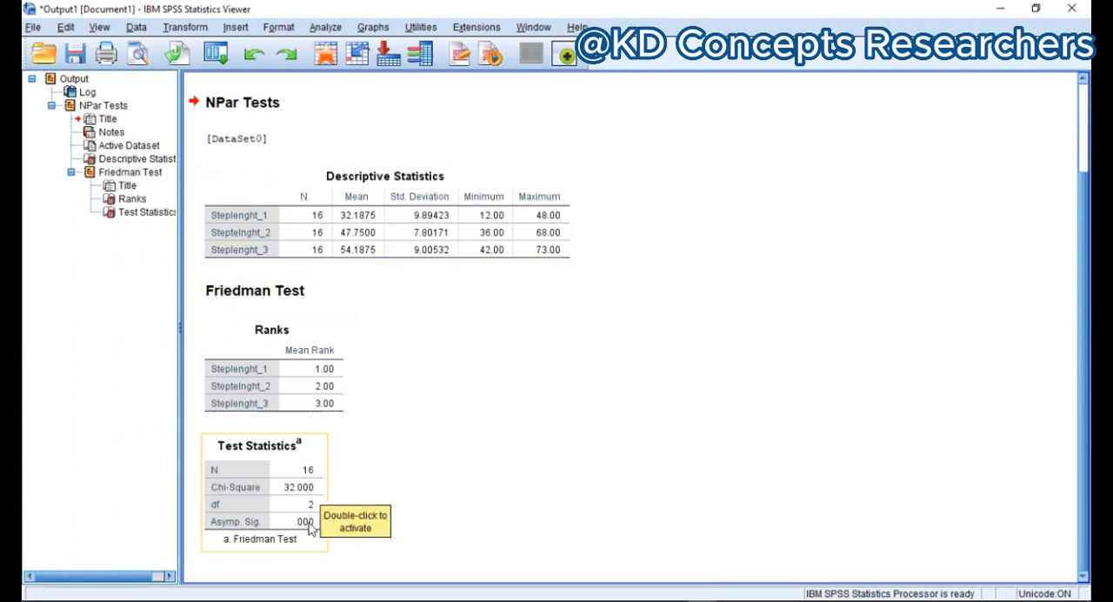
click(344, 487)
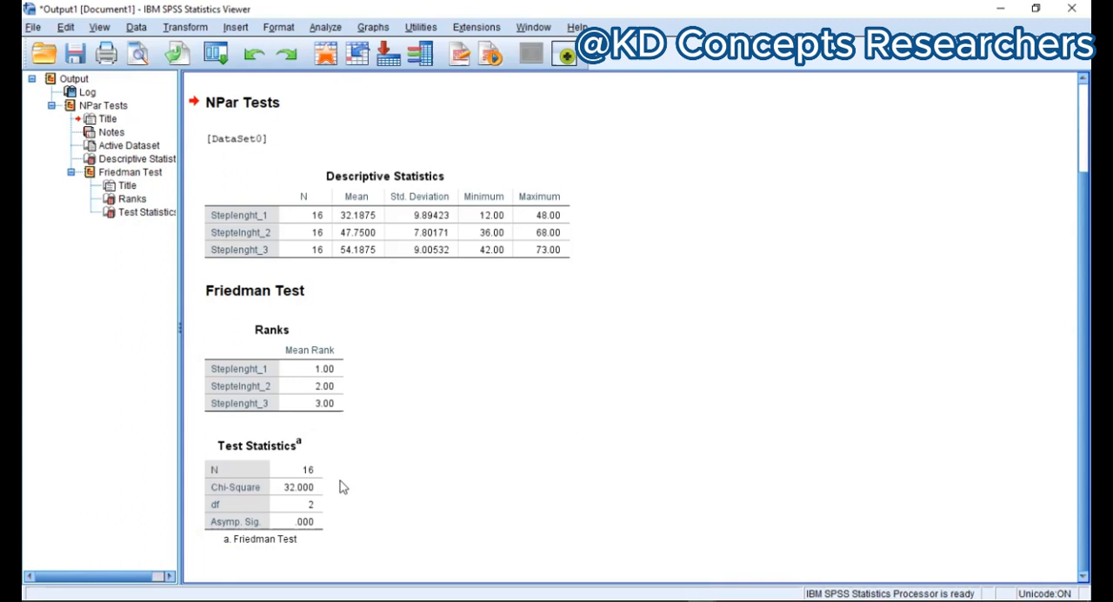
click(407, 232)
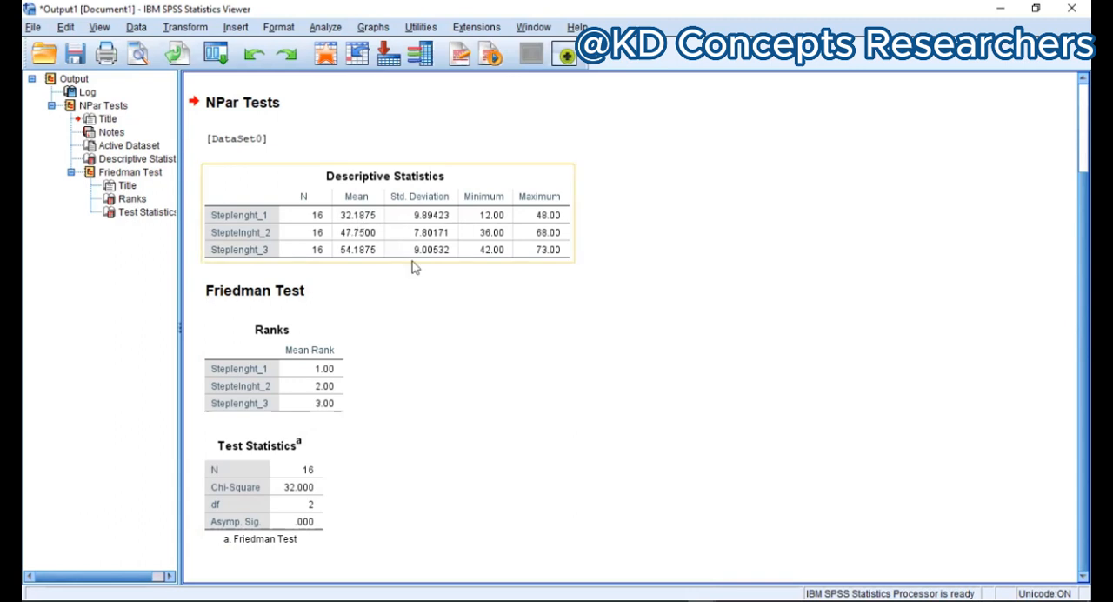
click(545, 583)
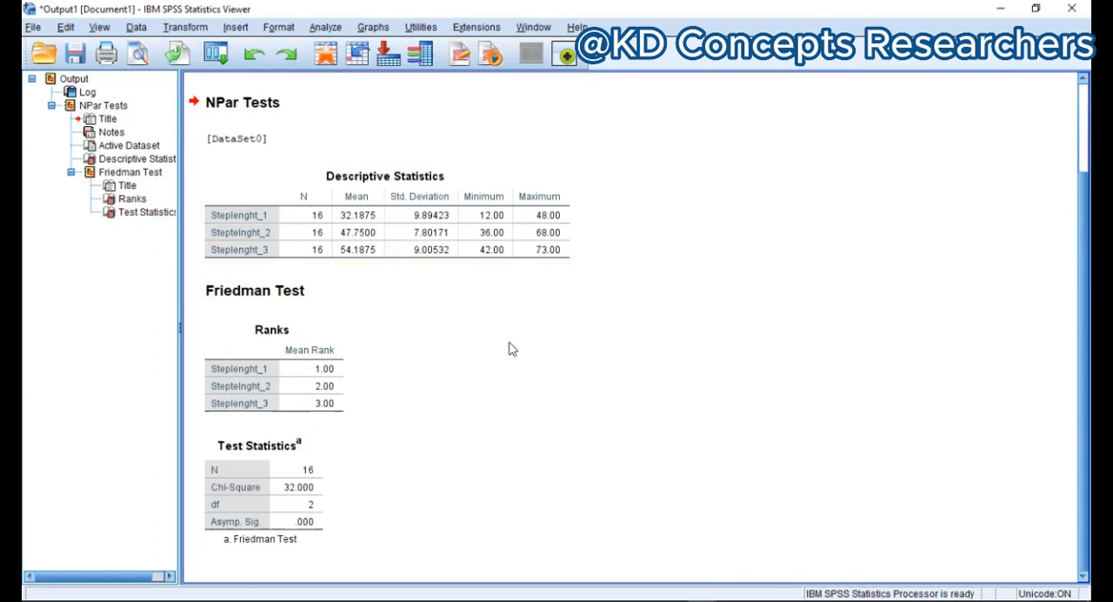
Step: Switch to the Word document "result for nonparametric test 1.docx" and dock its window to half of the screen
key(super+Left)
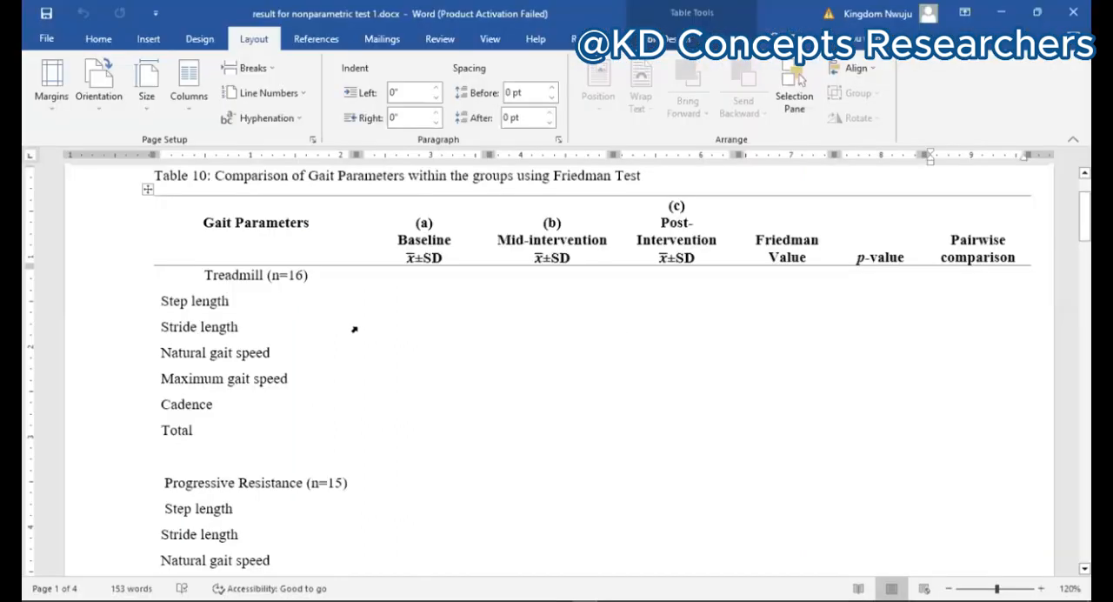
click(413, 293)
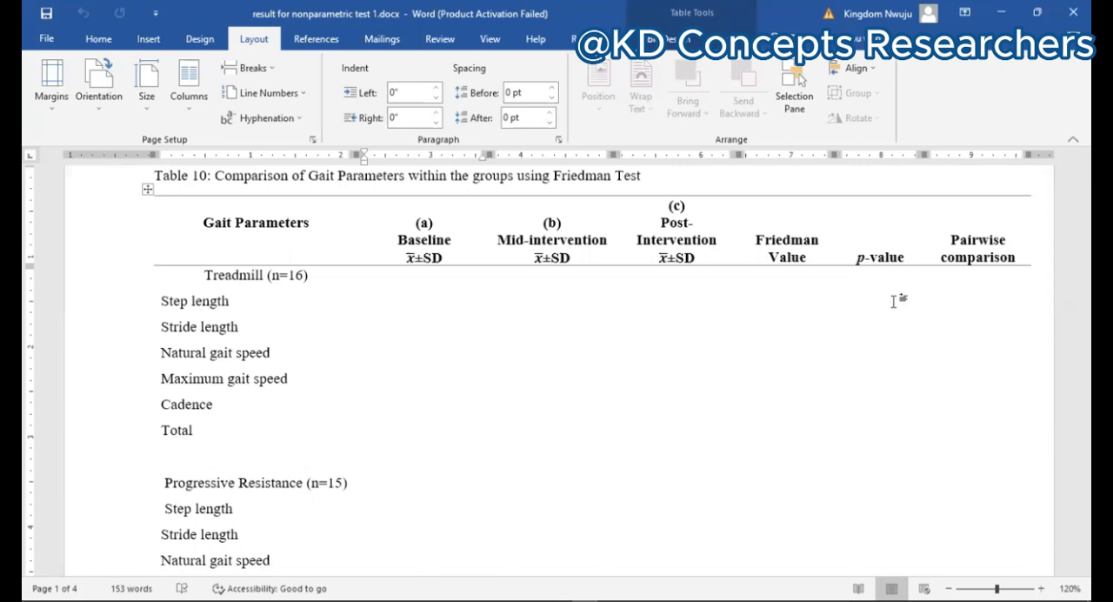
key(super+Left)
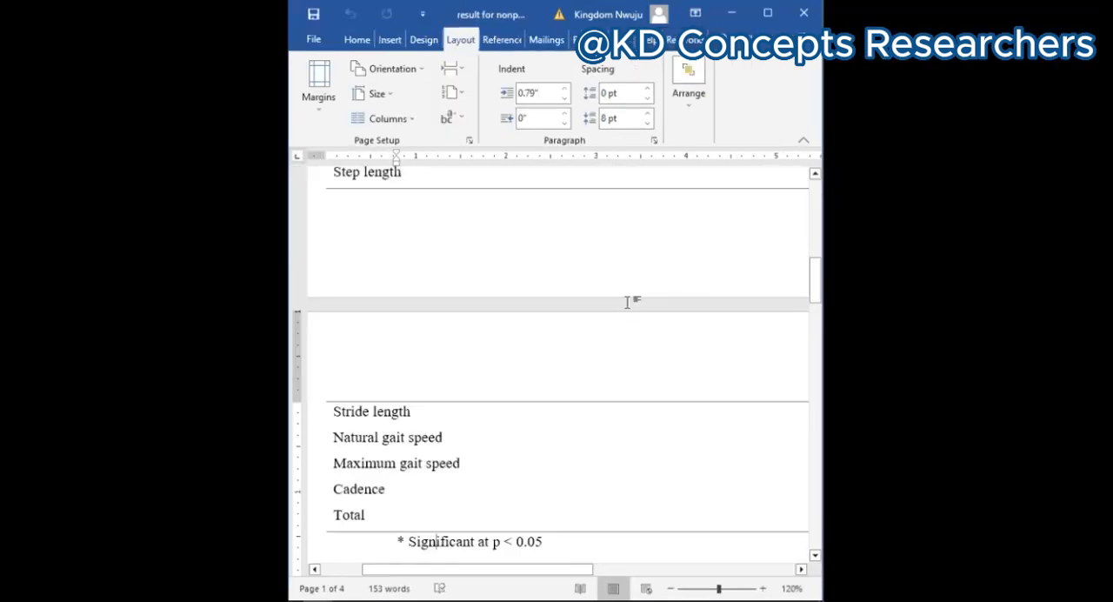
Step: In Table 10, enter the mean 32.19 in the Baseline column of the Treadmill (n=16) row
scroll(628, 302, up, 6)
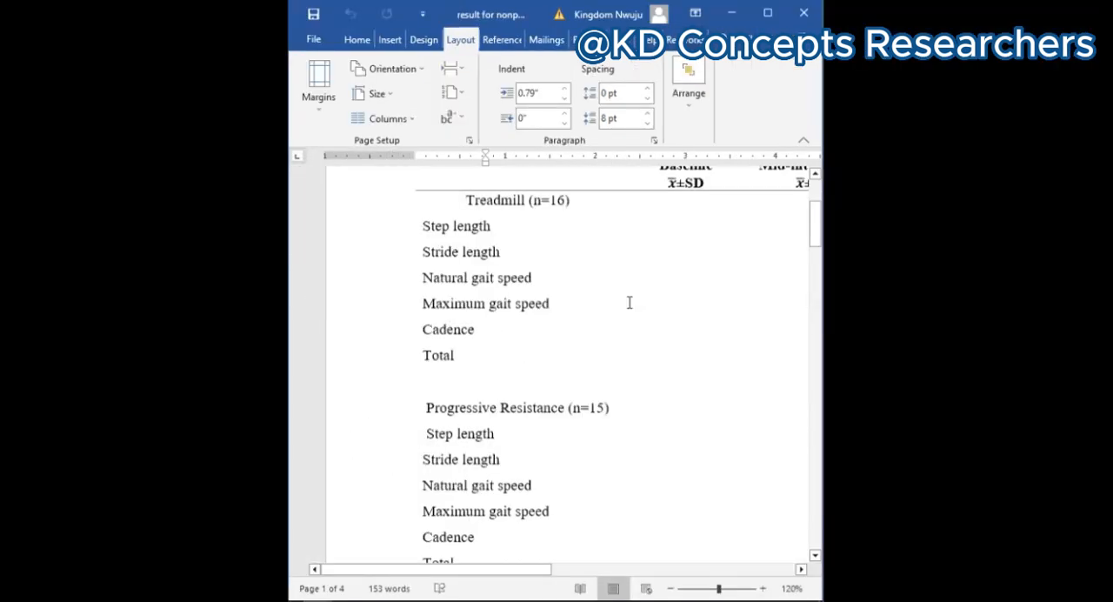
scroll(628, 302, up, 2)
scroll(629, 302, right, 5)
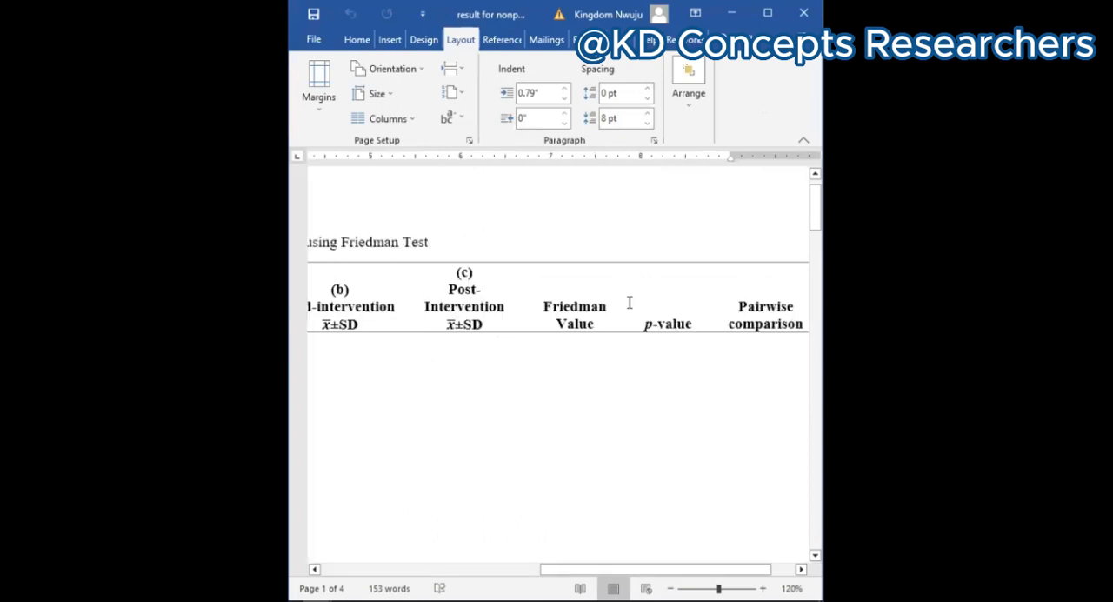
scroll(629, 302, left, 5)
scroll(629, 343, right, 1)
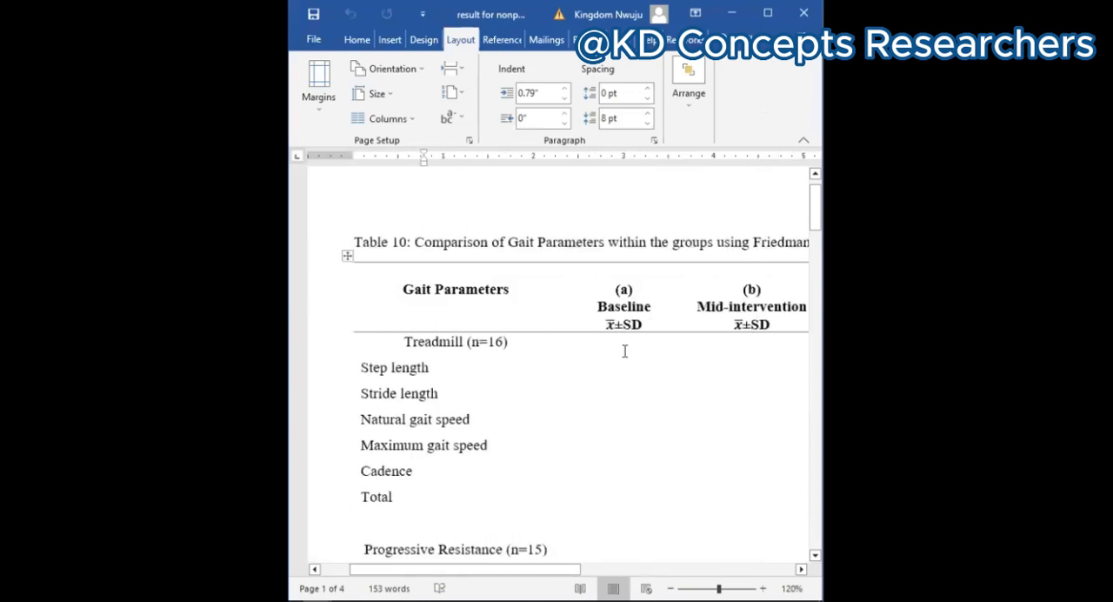
click(624, 350)
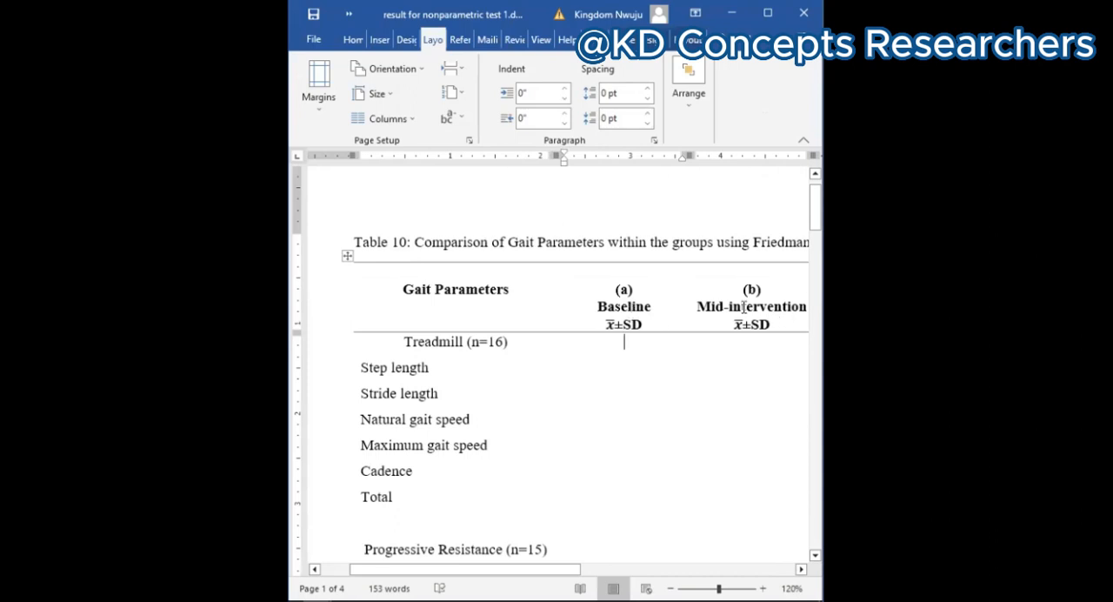
scroll(744, 307, right, 1)
scroll(743, 306, right, 5)
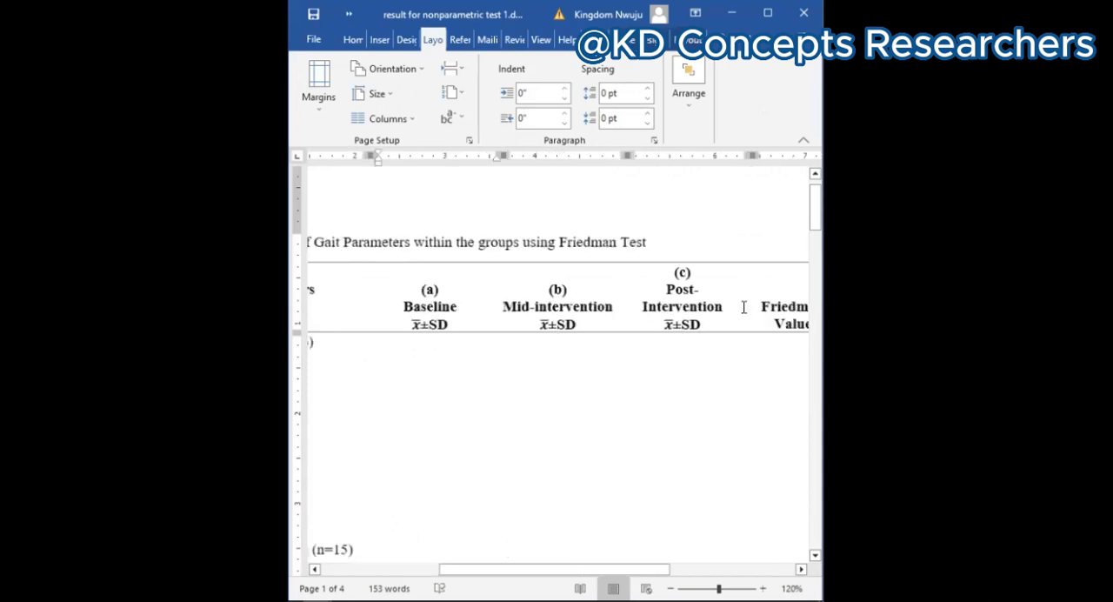
scroll(744, 306, left, 1)
scroll(457, 517, left, 2)
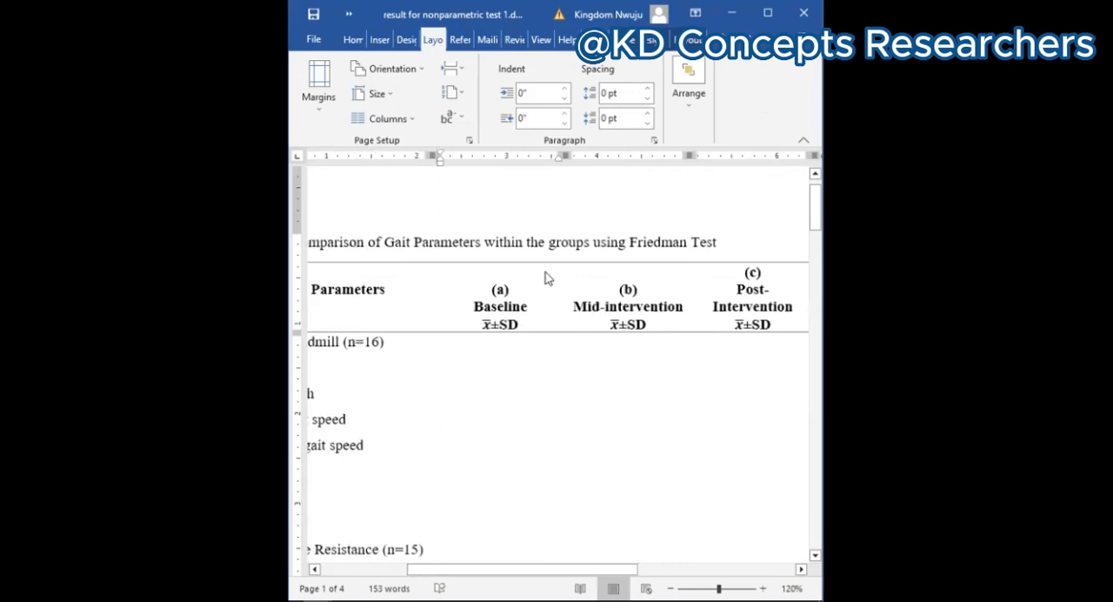
click(511, 337)
text(32)
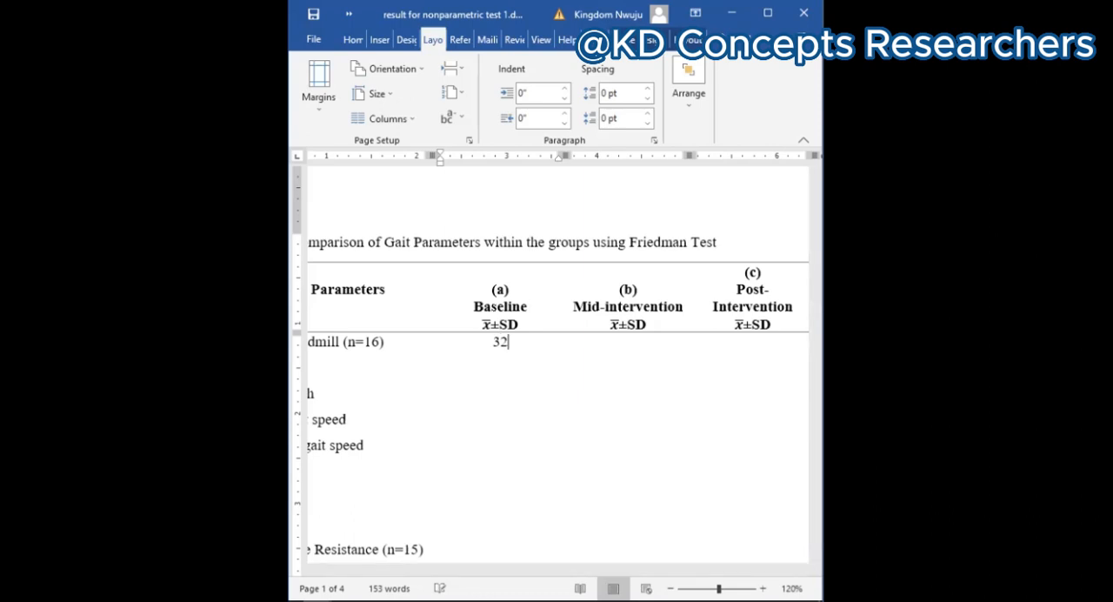
text(.)
text(19)
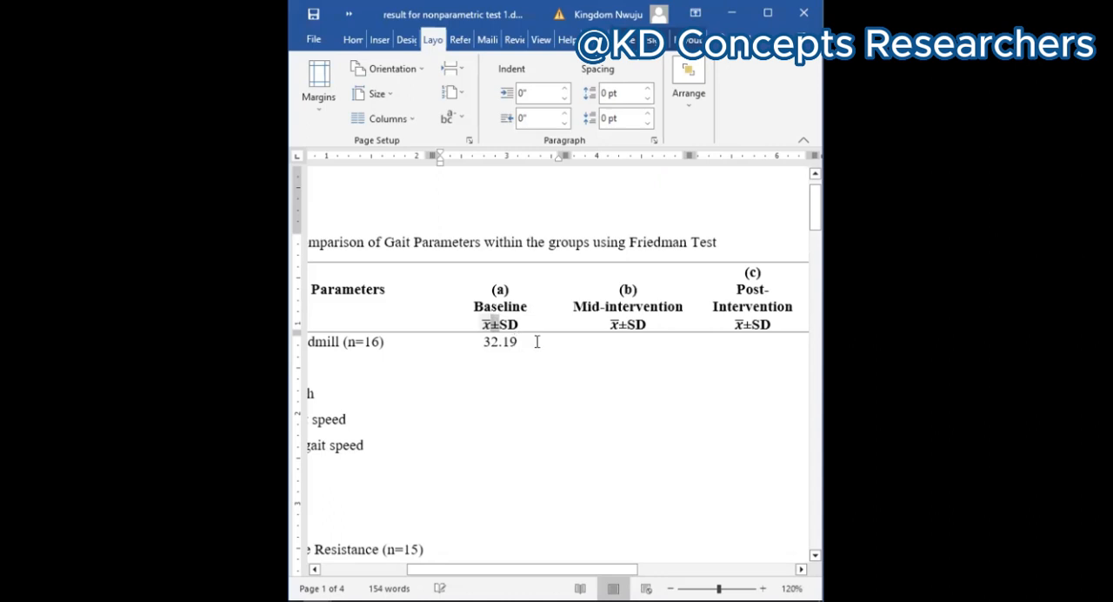
Step: In Table 10's Treadmill (n=16) row, complete the Baseline entry by adding ±9.89 after the mean
click(537, 341)
click(536, 341)
text(±)
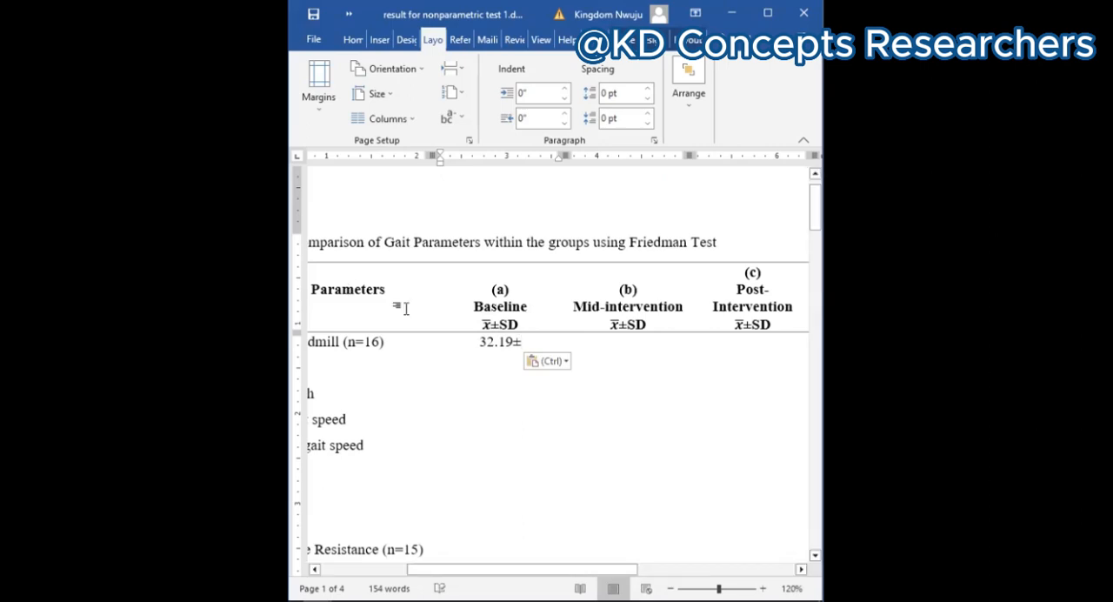
text(9)
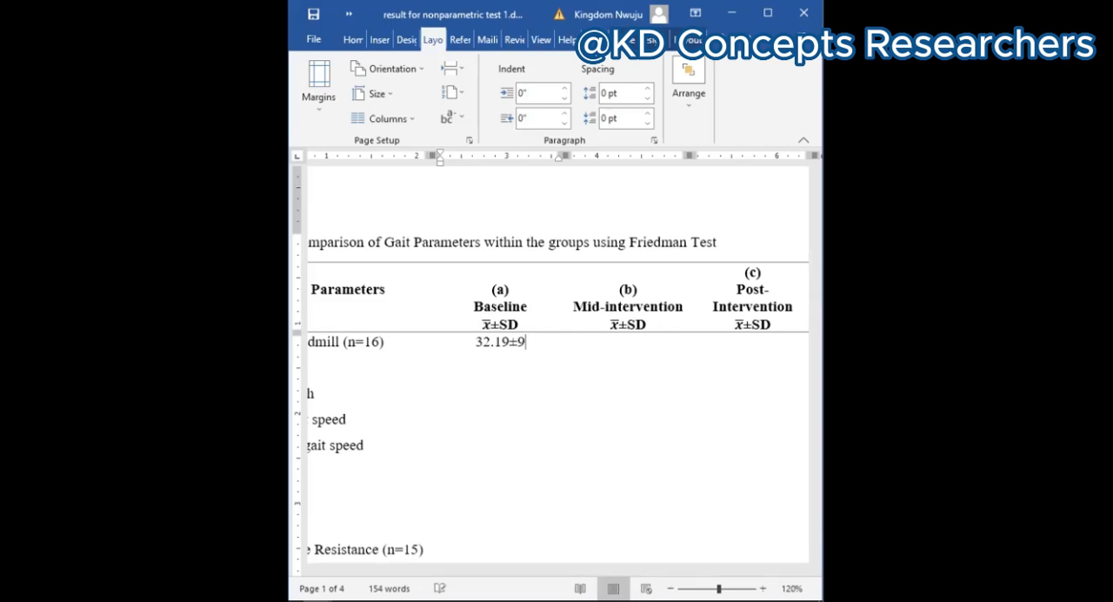
text(.89)
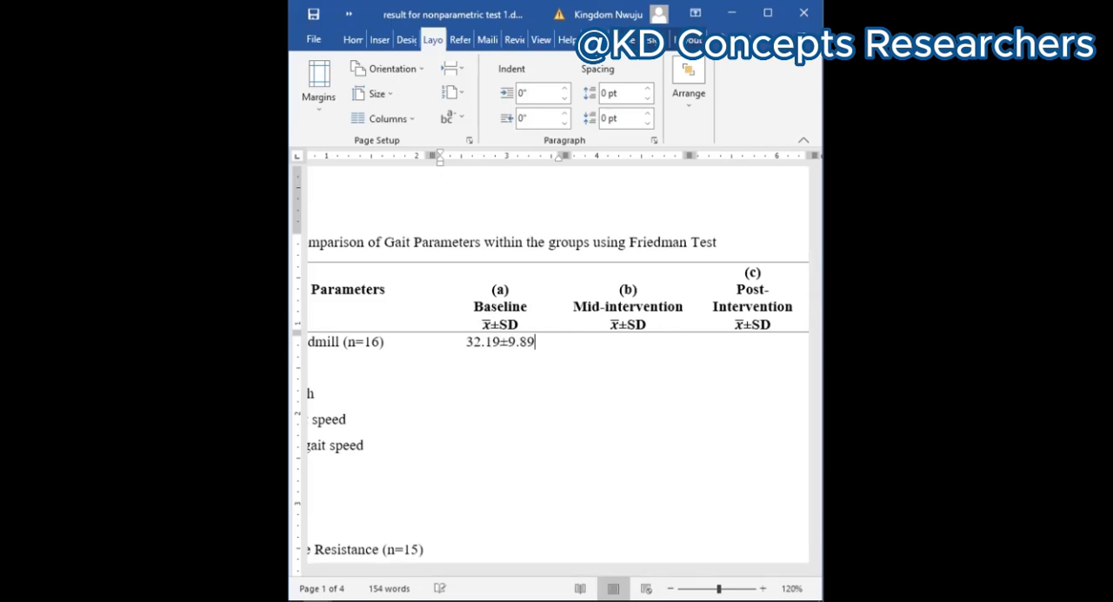
Step: Enter 47.75±7.80 in the Mid-intervention column of the Treadmill (n=16) row
click(609, 345)
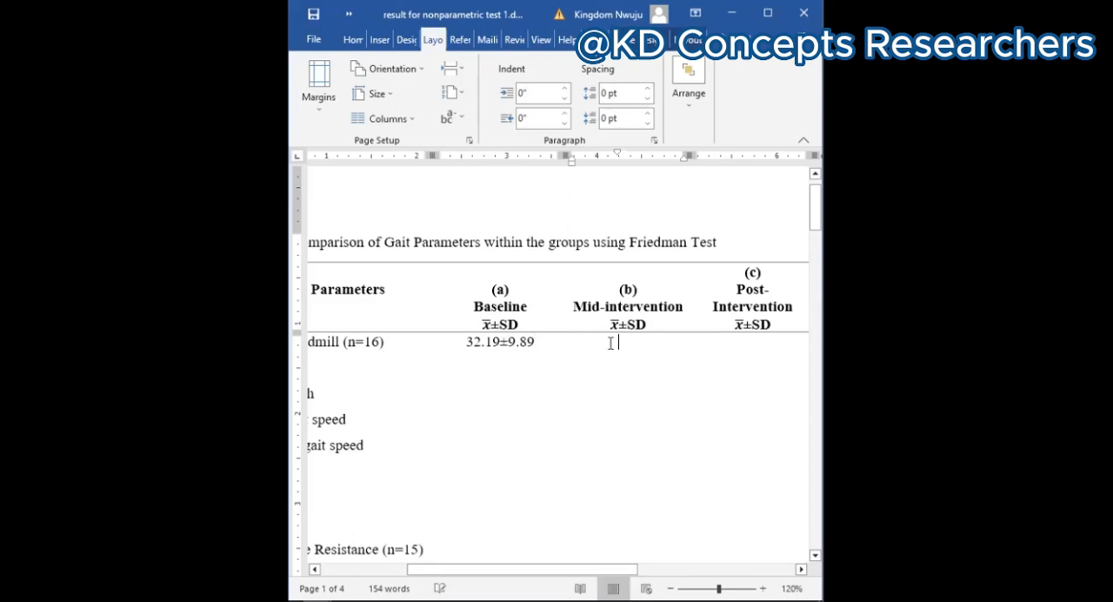
text(47)
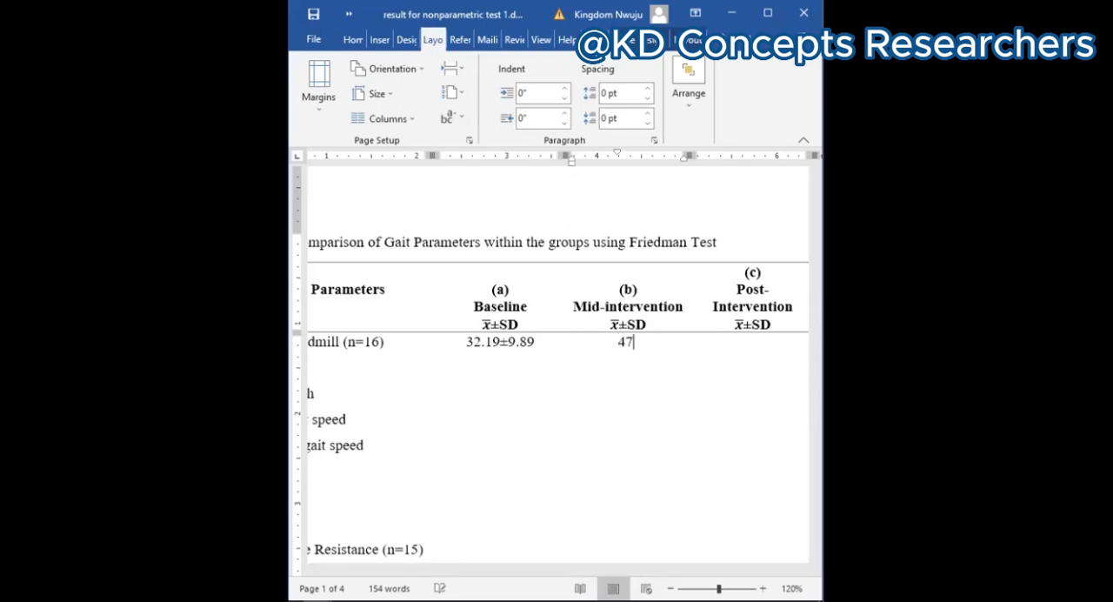
text(.75)
text(±)
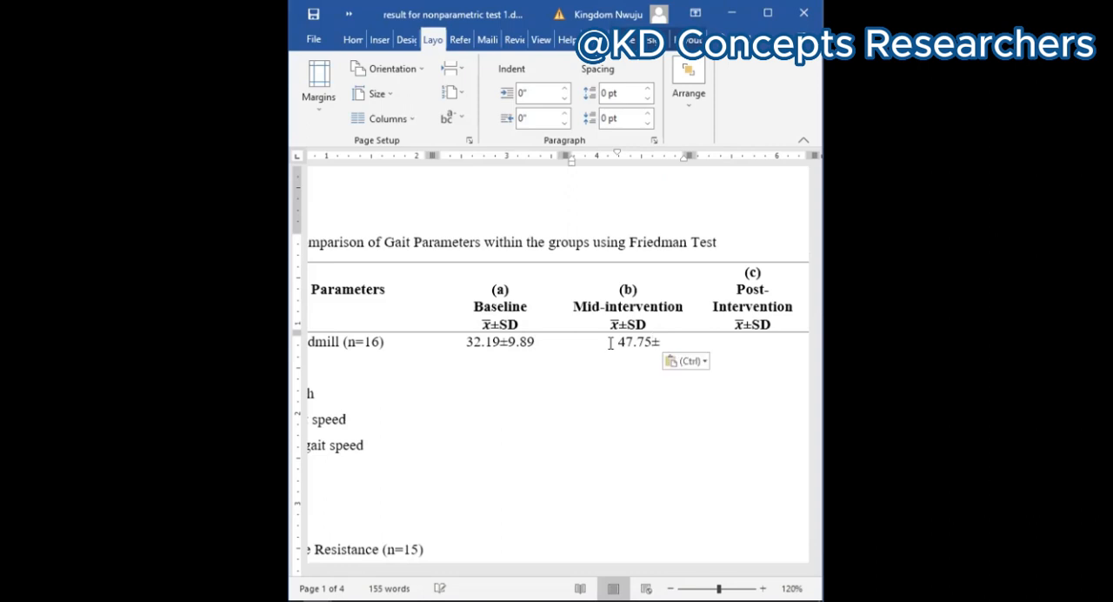
text(7)
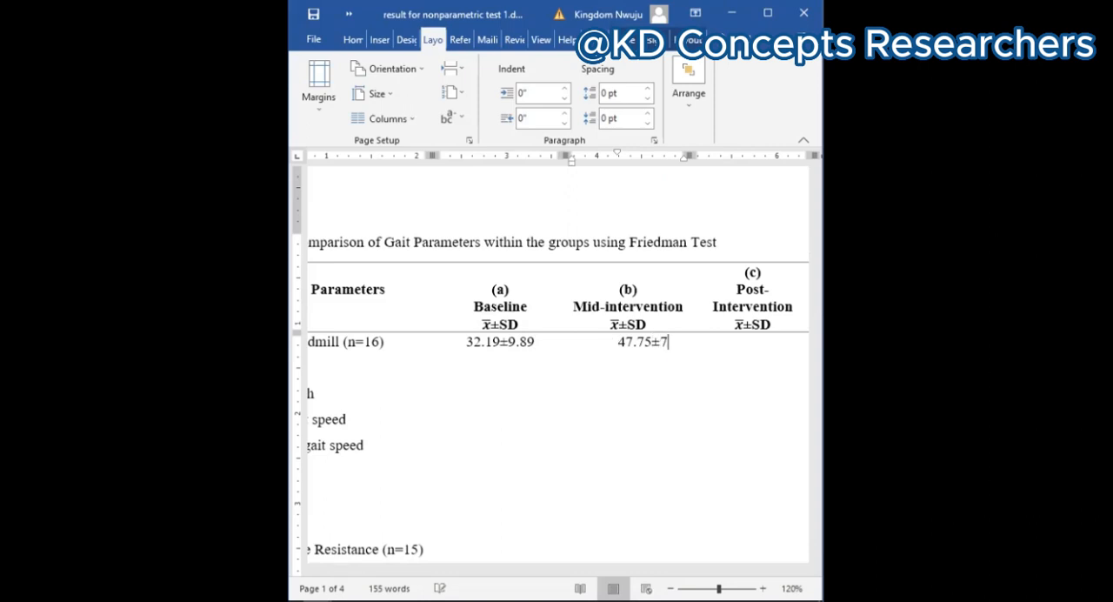
text(.80)
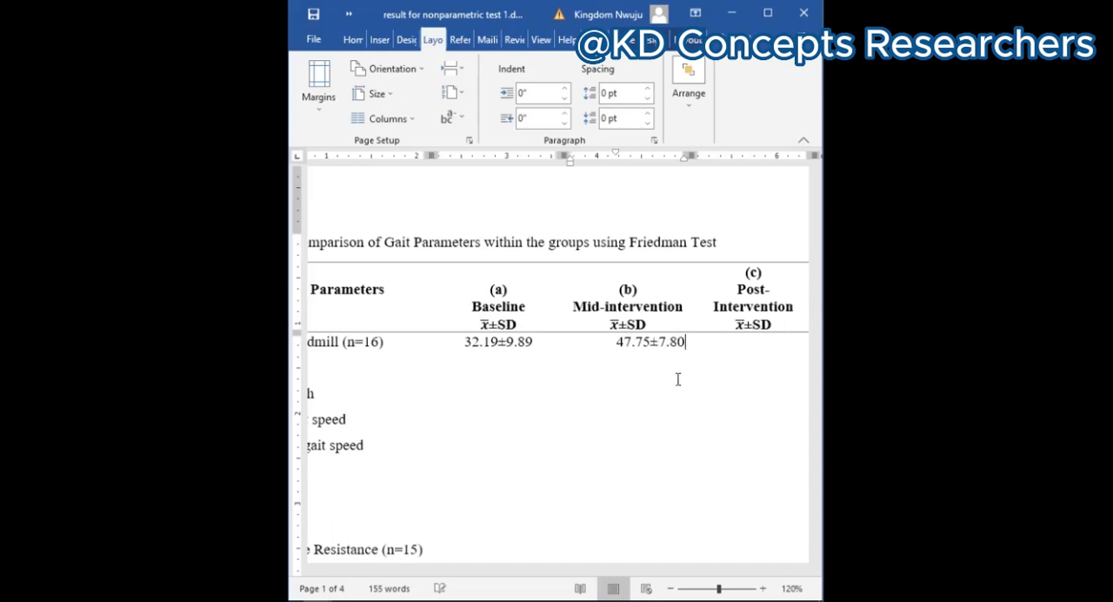
Step: Enter 54.19±9.01 in the Post-Intervention column of the Treadmill (n=16) row
scroll(677, 379, right, 5)
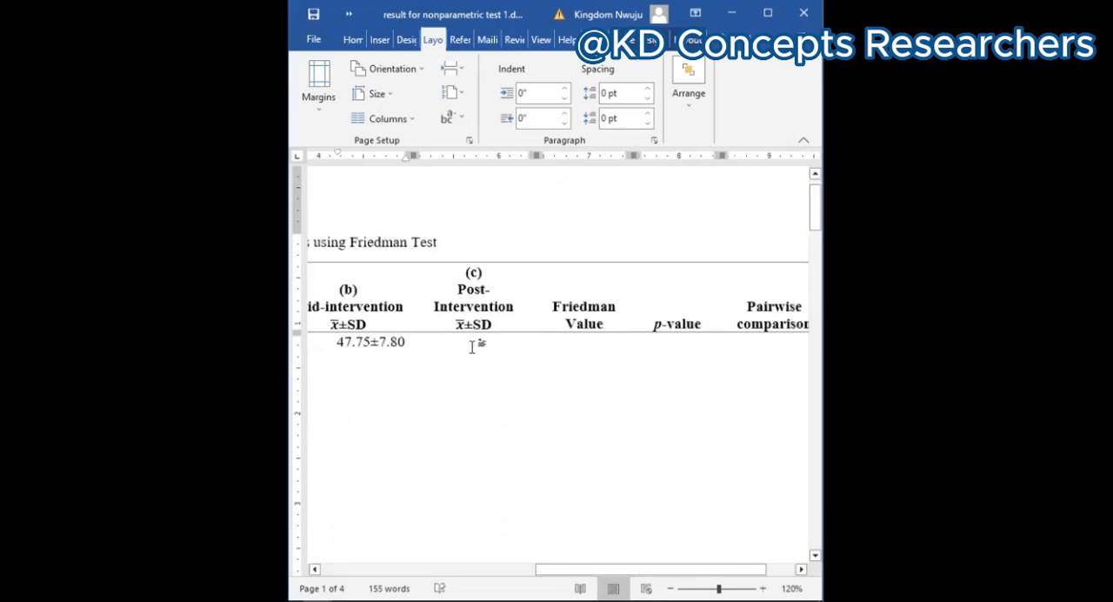
click(472, 346)
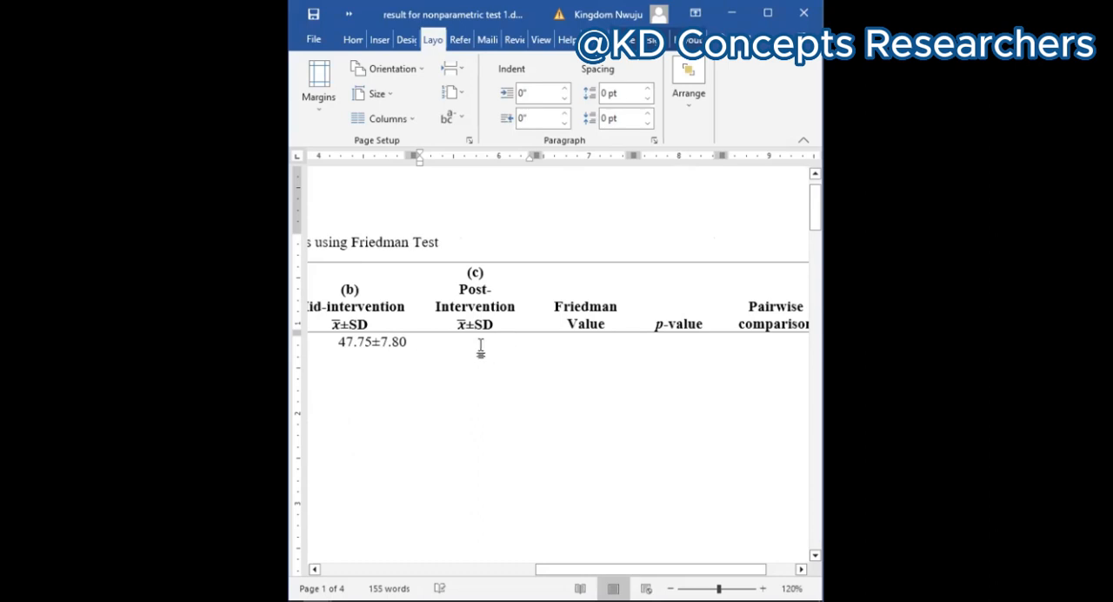
text(54)
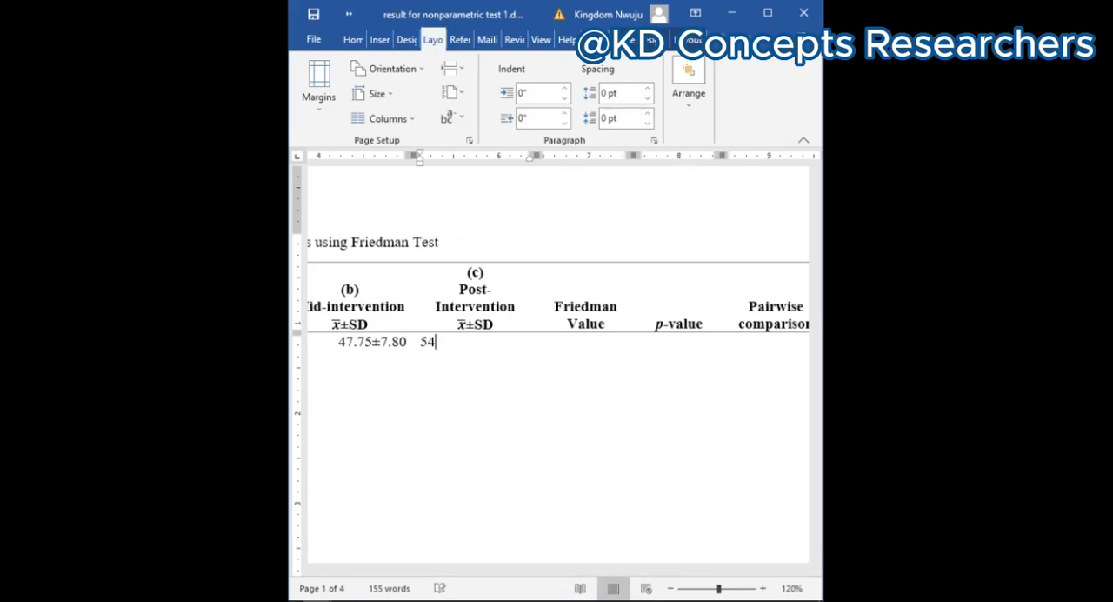
text(.19)
text(±)
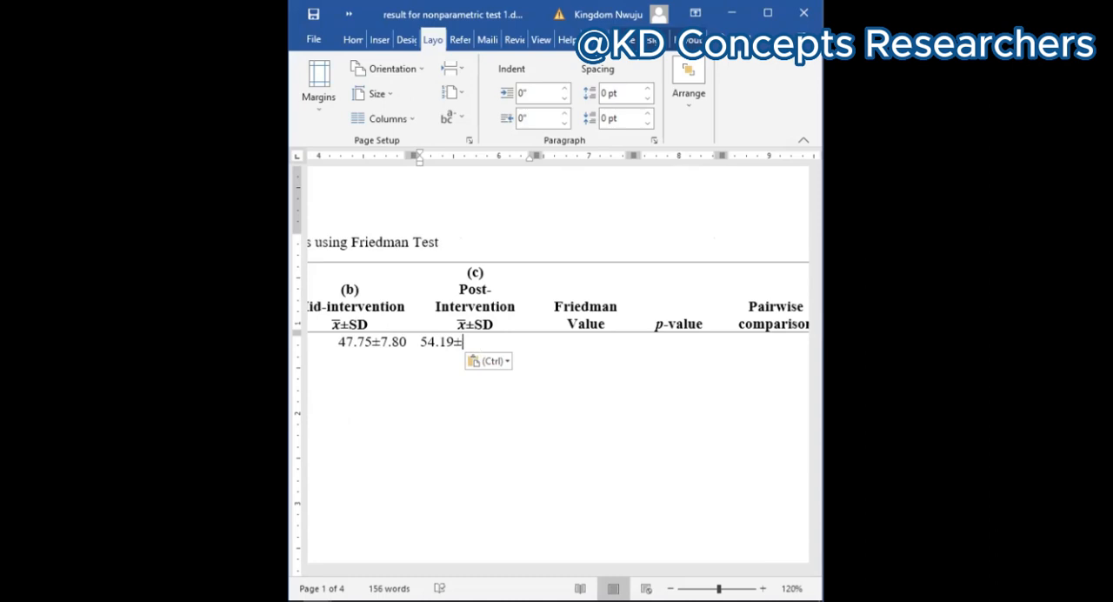
text(9.)
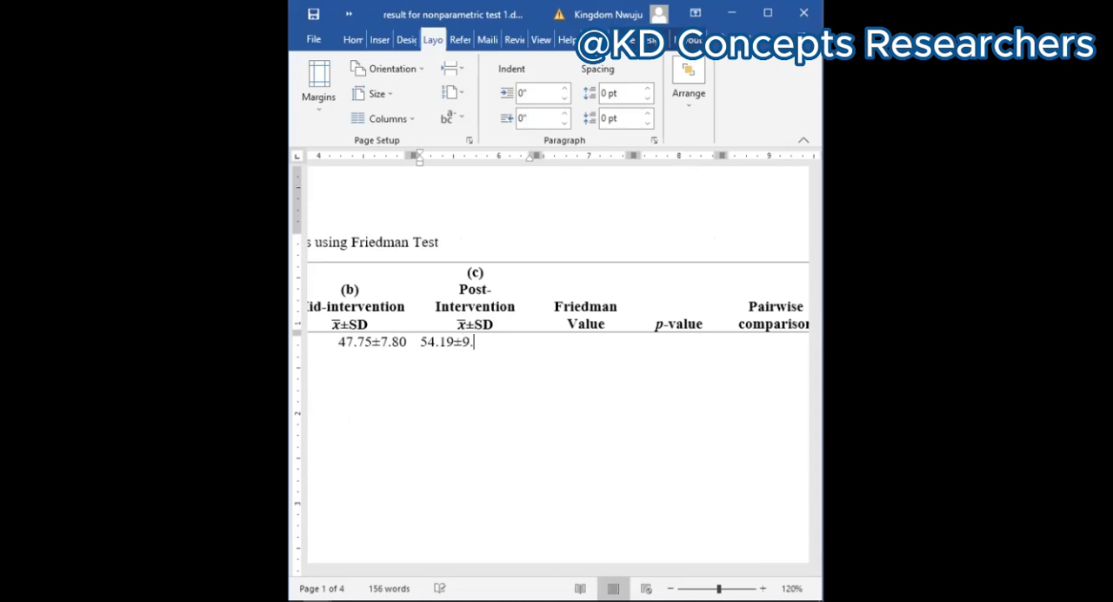
text(01)
Step: Enter the Friedman Value 32.00 and the p-value 0.000 in the Treadmill (n=16) row
key(Tab)
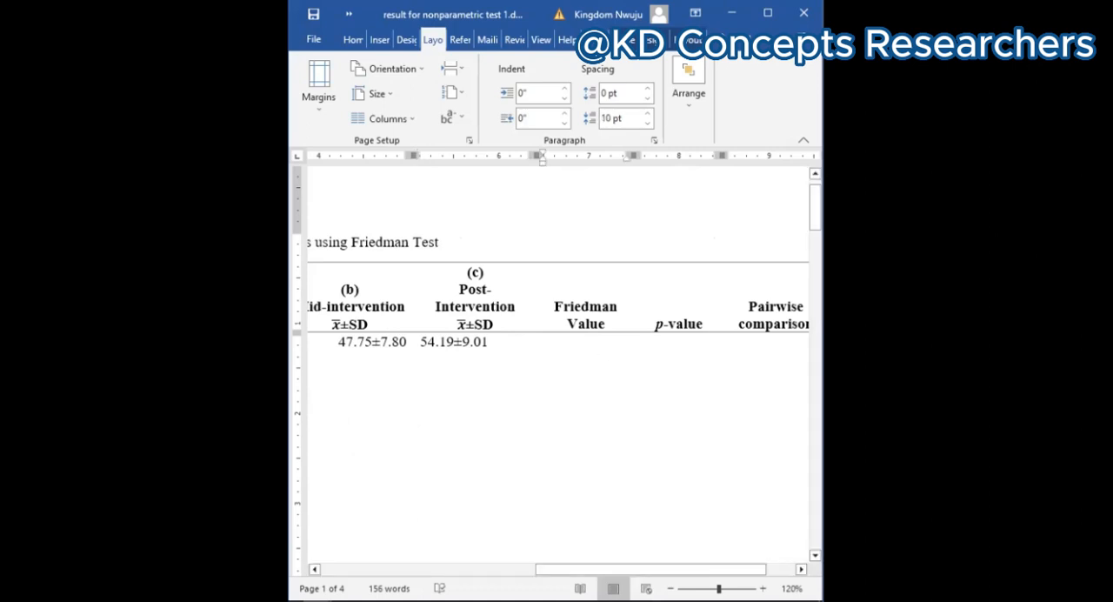
text(32.00)
click(672, 348)
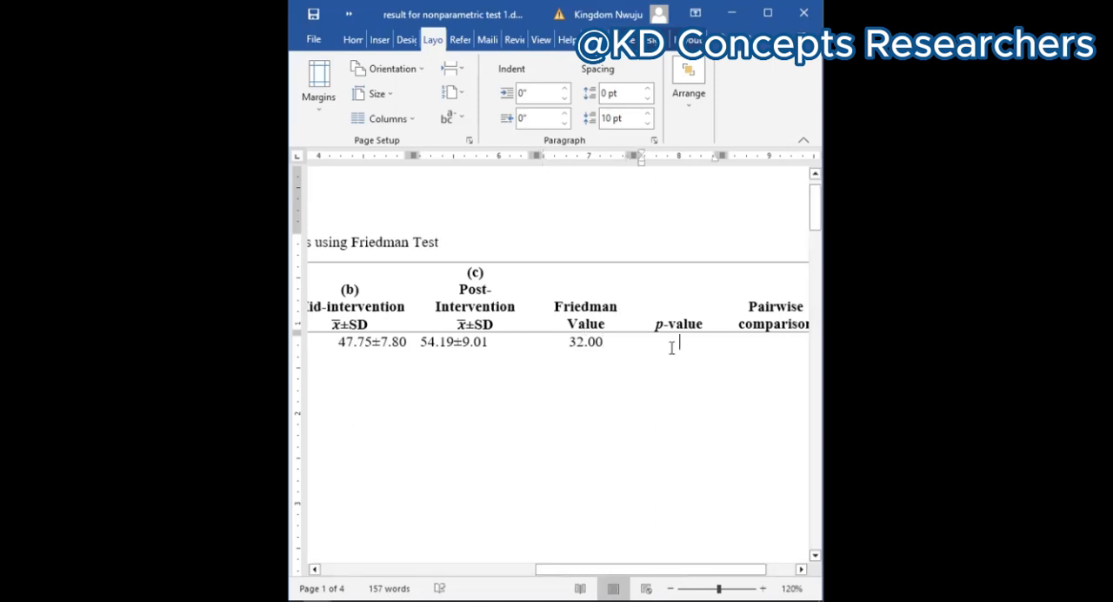
text(0.)
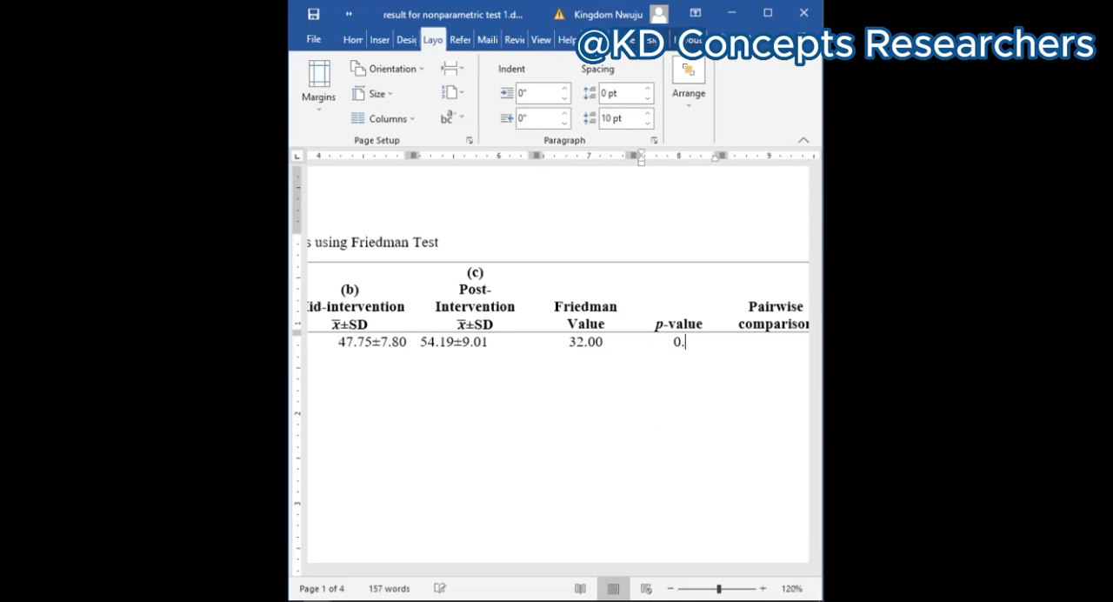
text(000)
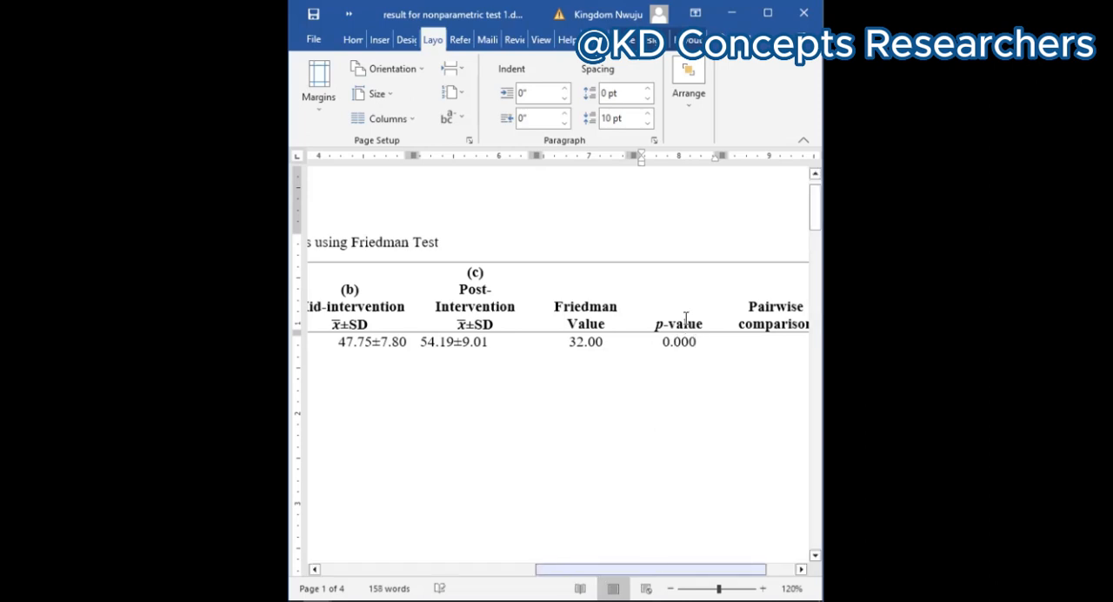
Step: Enlarge the view of Table 10 to 140% and maximize the Word window
scroll(707, 314, right, 2)
ctrl+scroll(707, 315, up, 1)
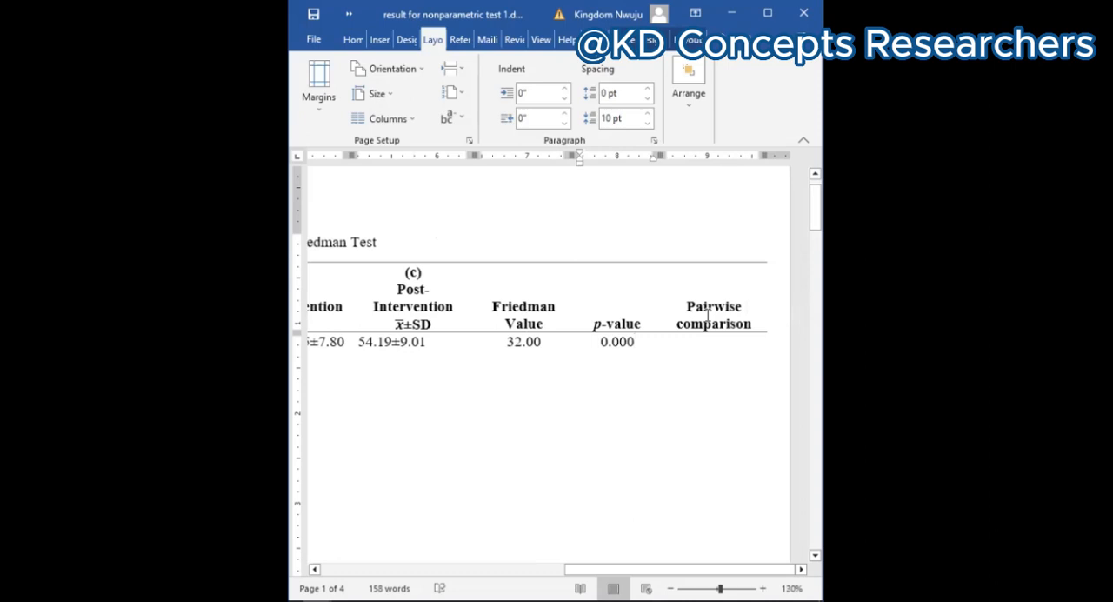
ctrl+scroll(707, 315, up, 1)
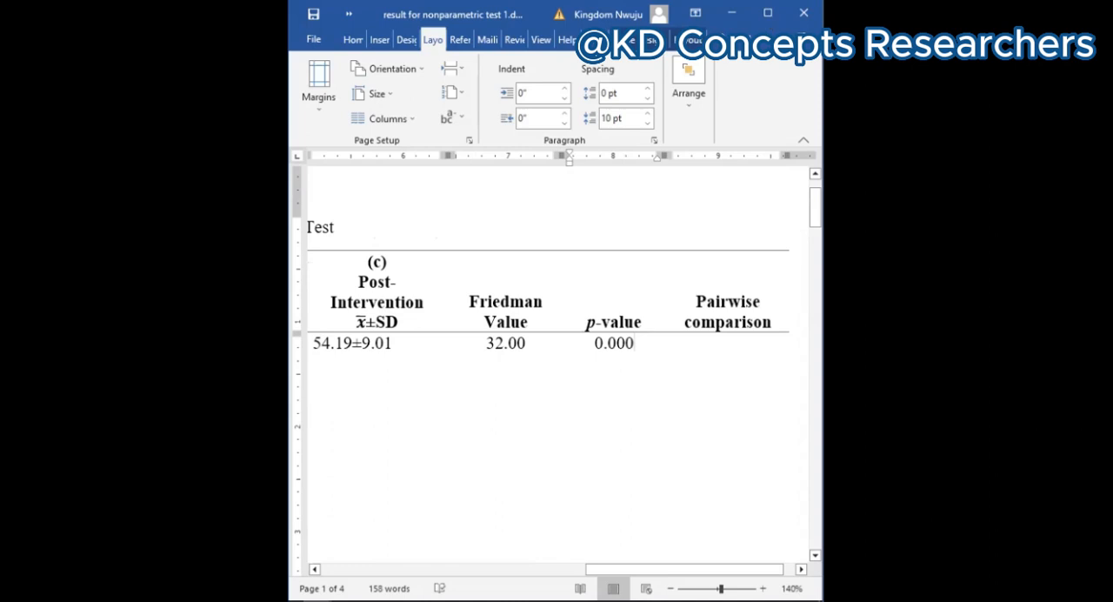
click(768, 15)
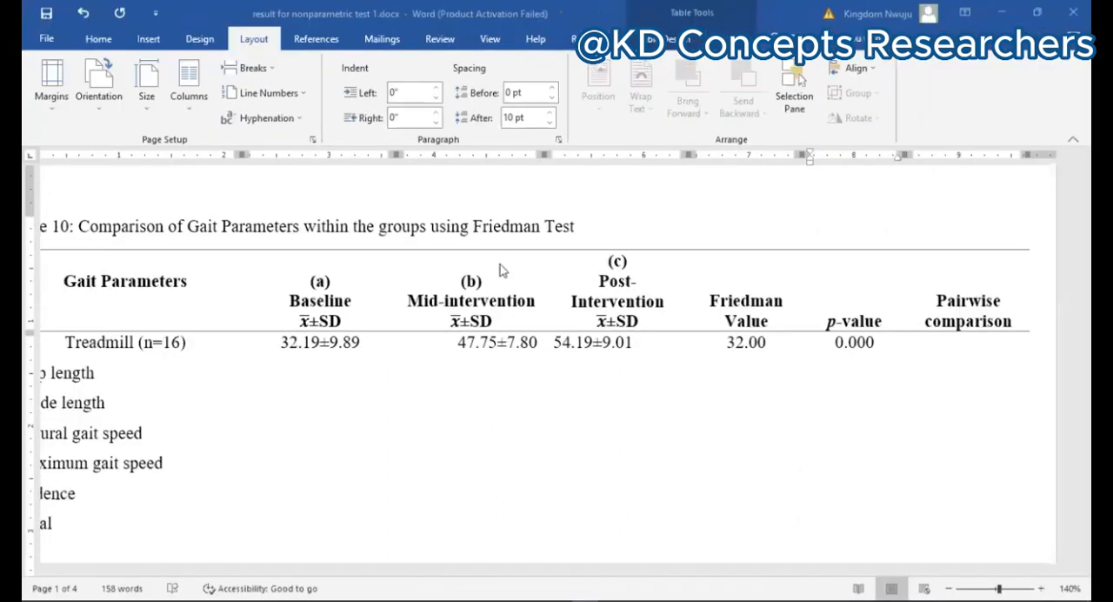
Step: Switch to the SPSS Data Editor and open the legacy nonparametric test for 2 Related Samples
key(alt+Tab)
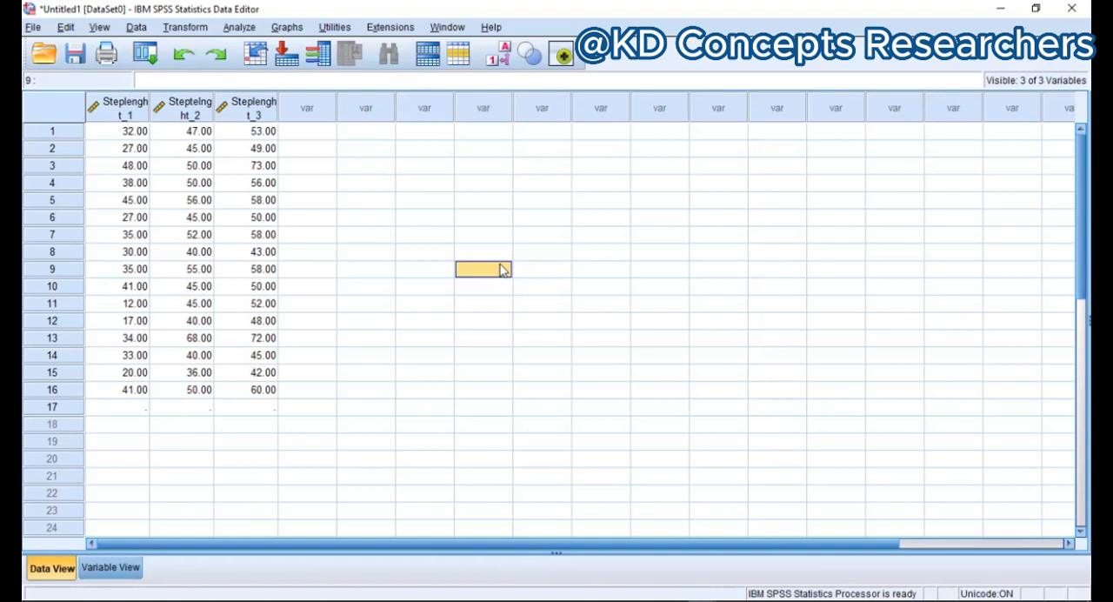
click(388, 217)
click(239, 28)
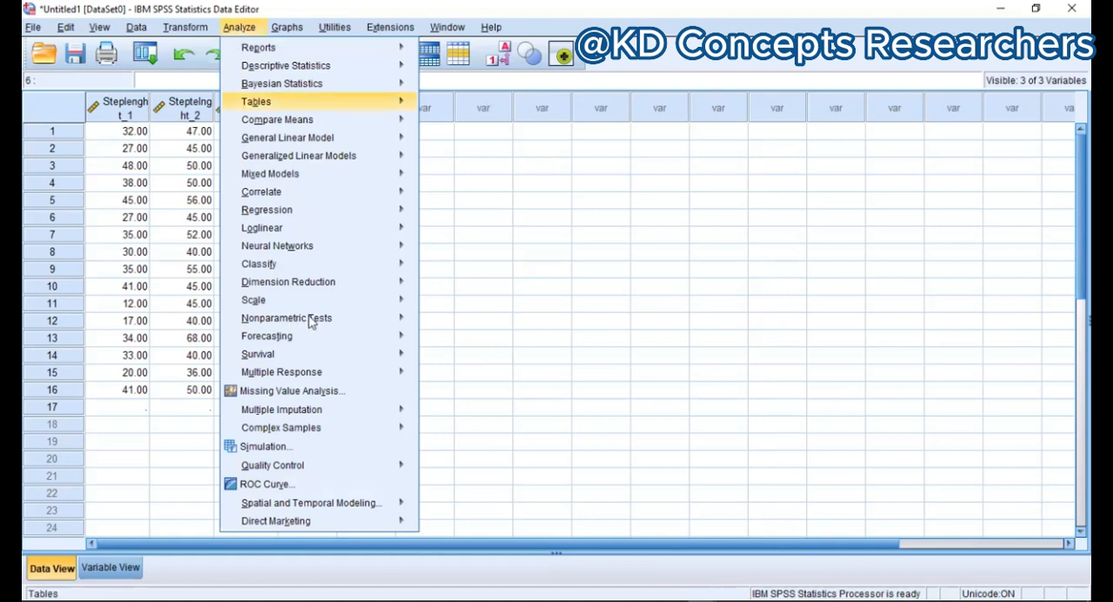
mouse_move(369, 323)
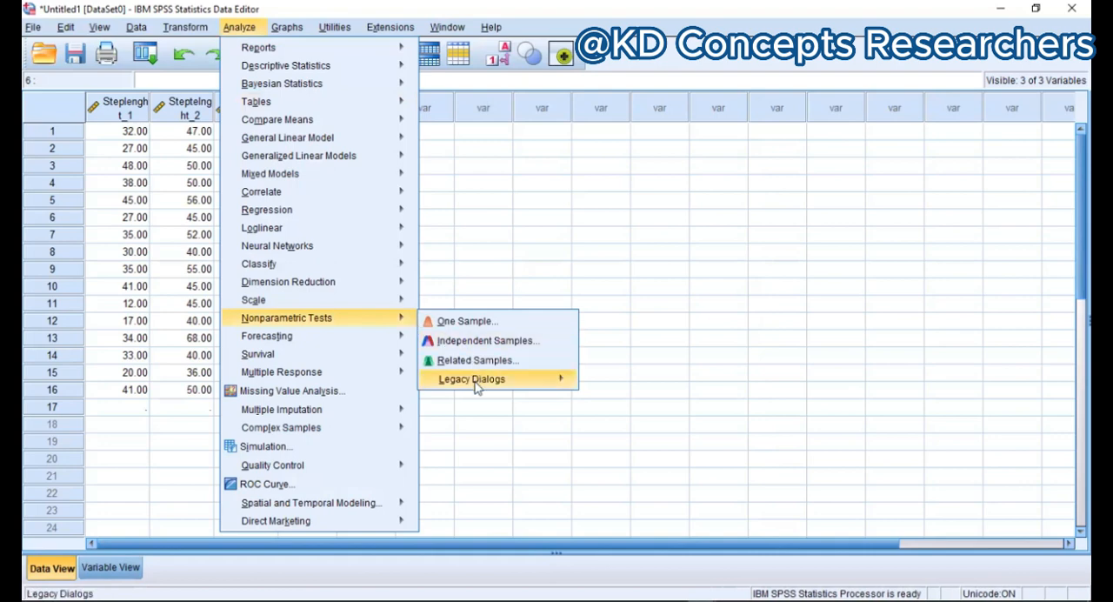
mouse_move(478, 388)
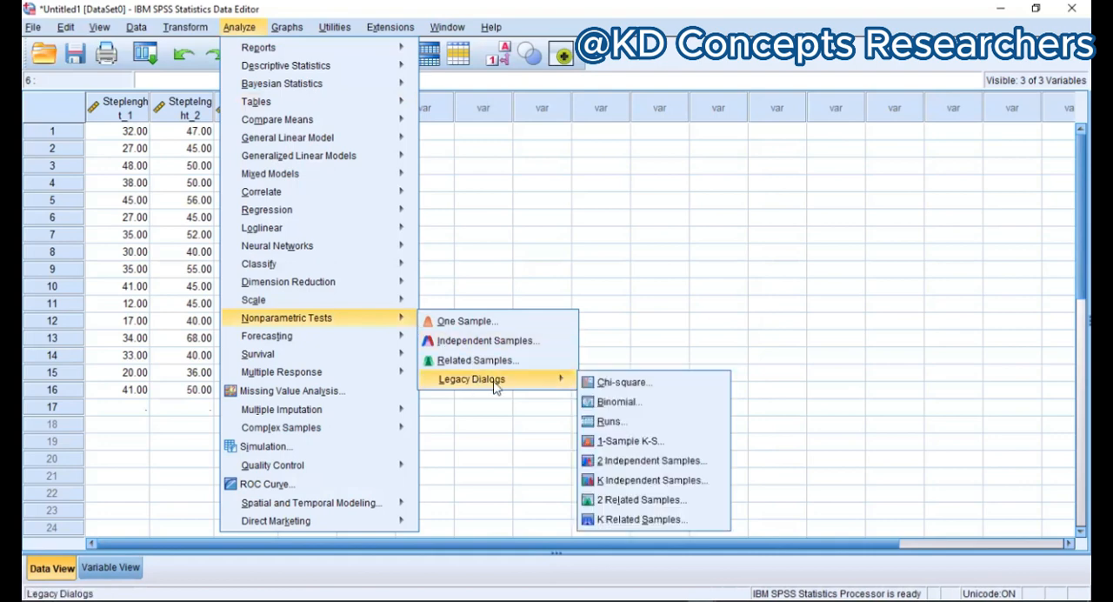
click(623, 504)
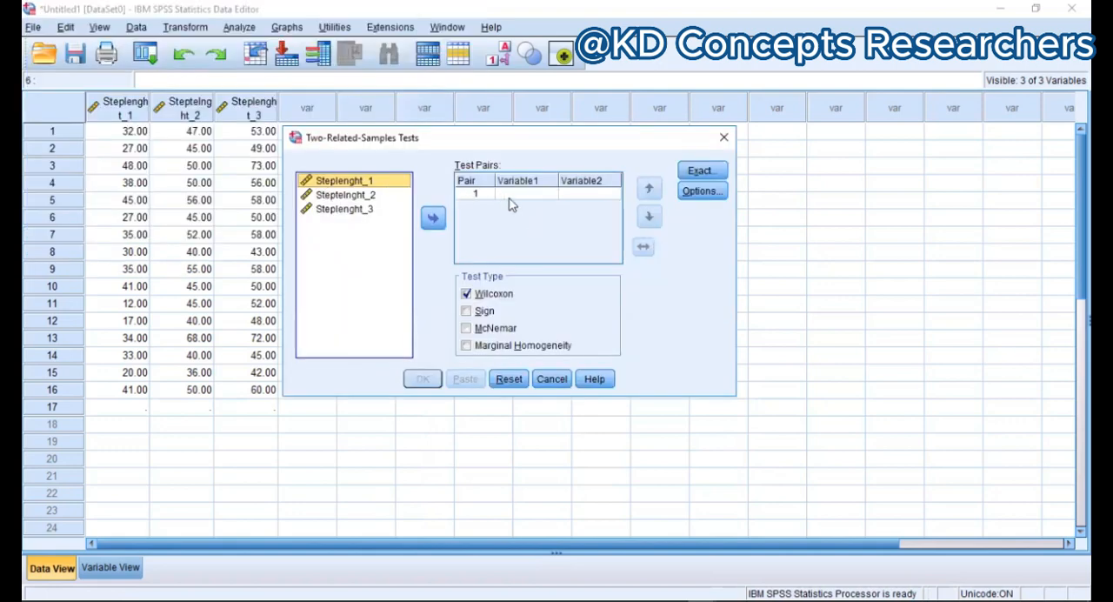
Step: Define test pair 1 with Steplenght_1 as Variable1 and Steptelnght_2 as Variable2
click(510, 199)
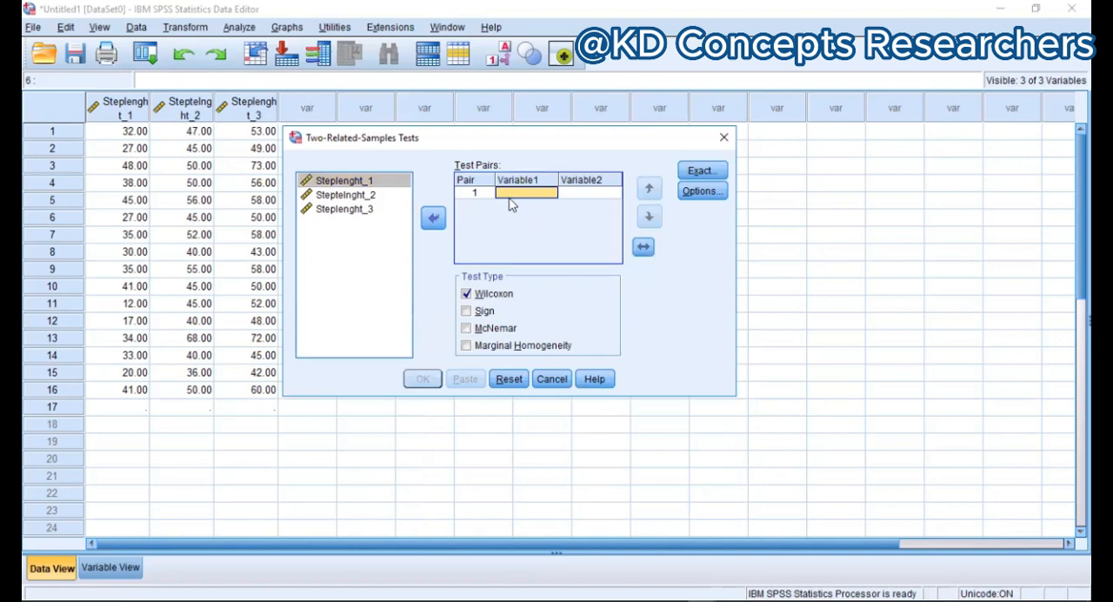
click(348, 183)
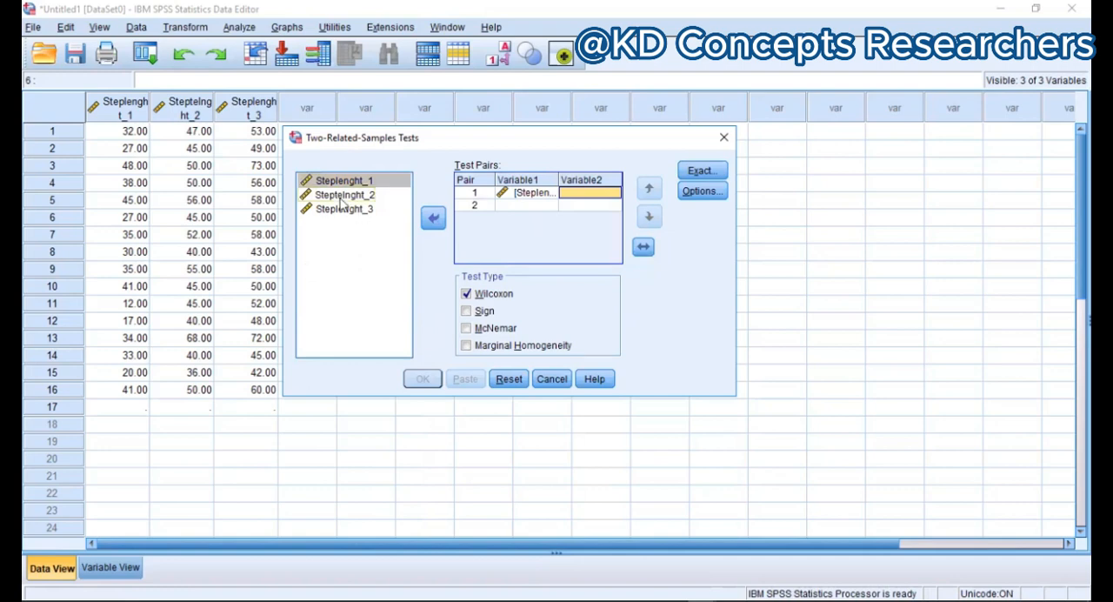
click(343, 195)
click(440, 222)
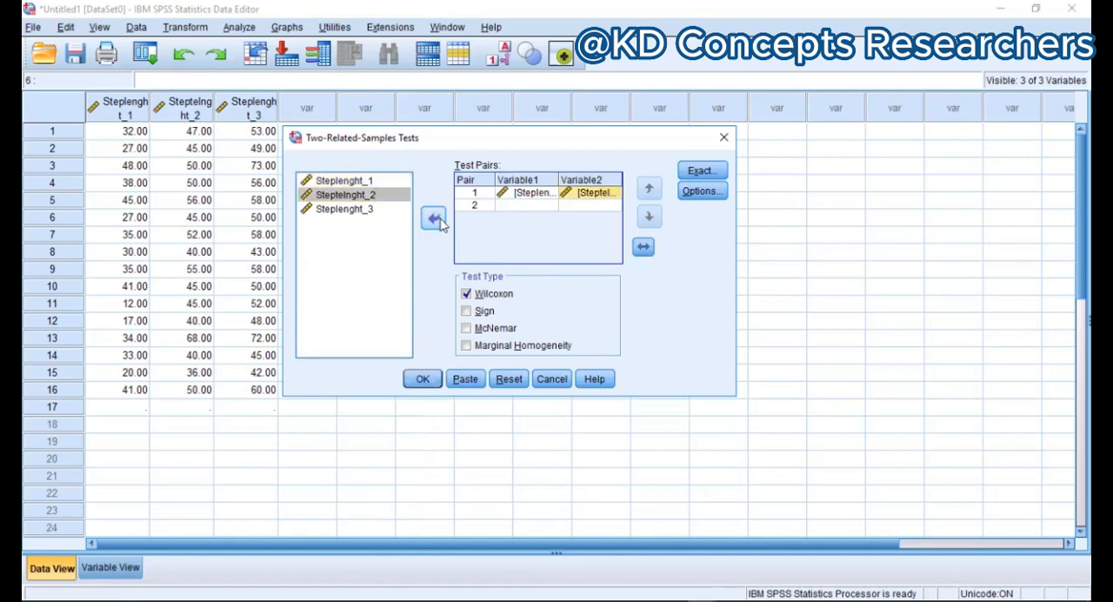
Step: Define test pair 2 with Steplenght_1 as Variable1 and Steplenght_3 as Variable2
click(513, 206)
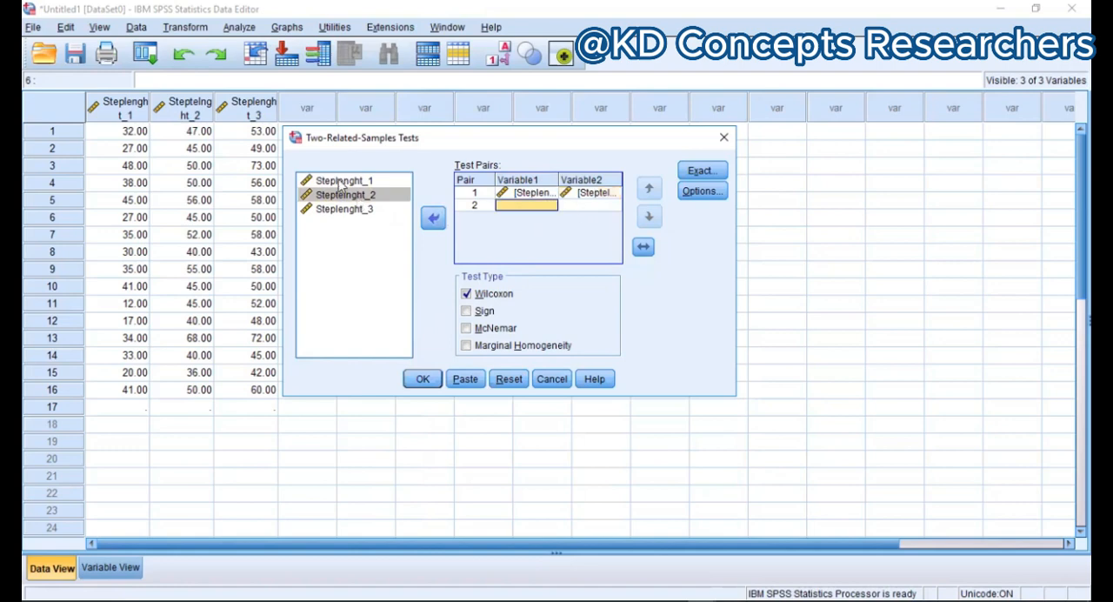
click(343, 181)
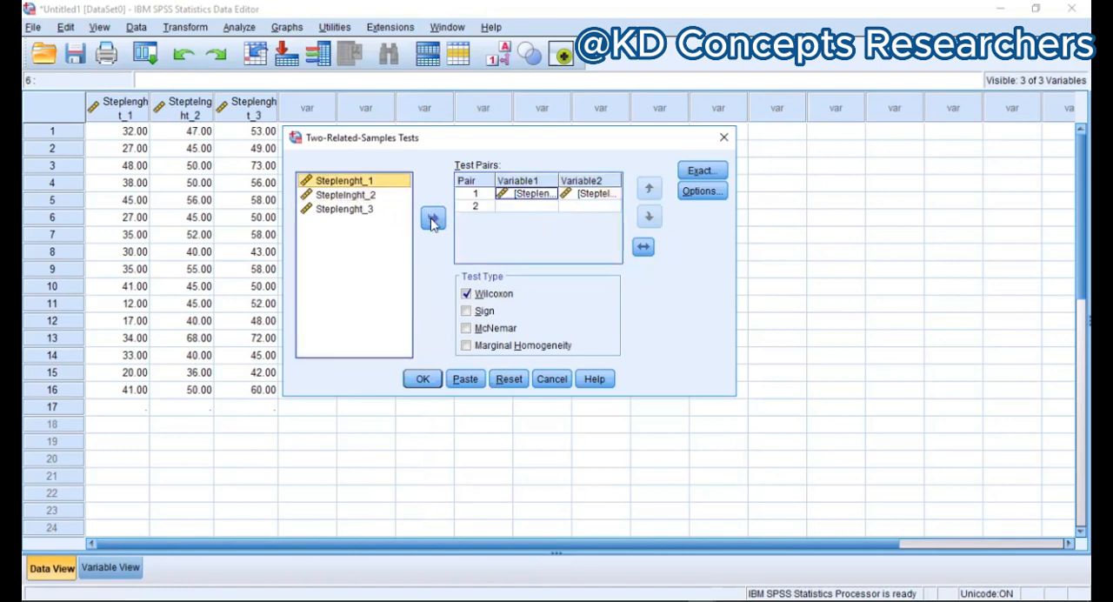
click(427, 221)
click(348, 209)
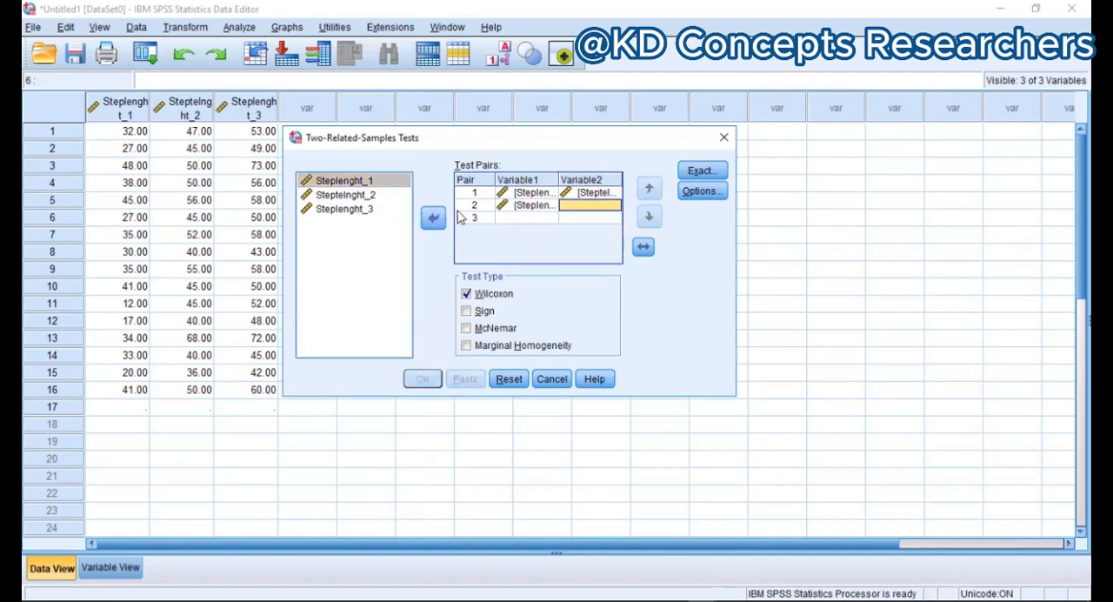
click(434, 219)
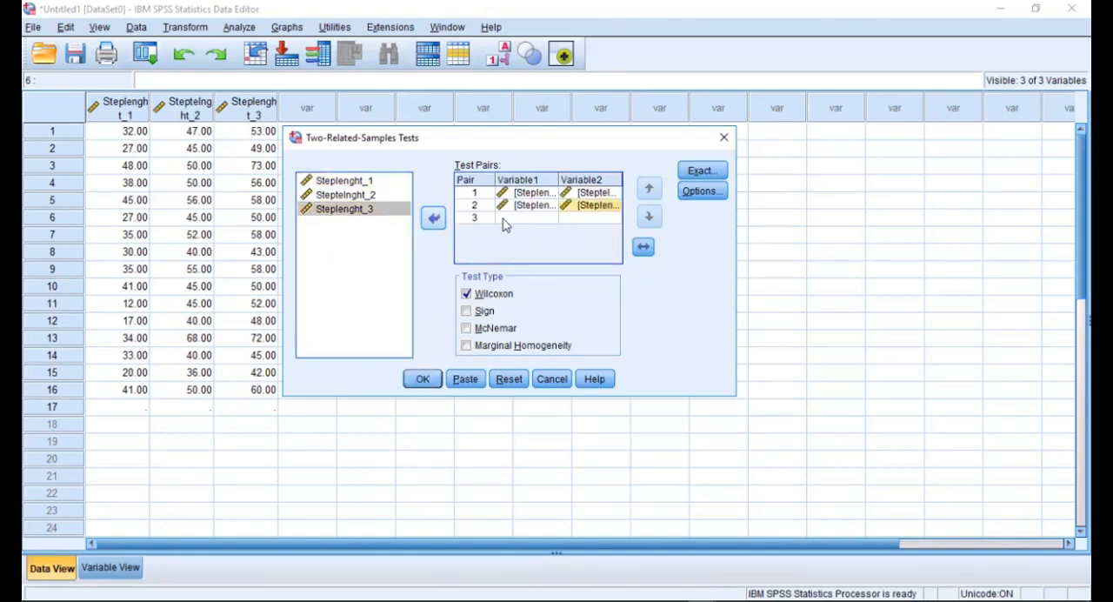
Step: Define test pair 3 with Steptelnght_2 as Variable1 and Steplenght_3 as Variable2, and run the Wilcoxon test on all three pairs
click(505, 224)
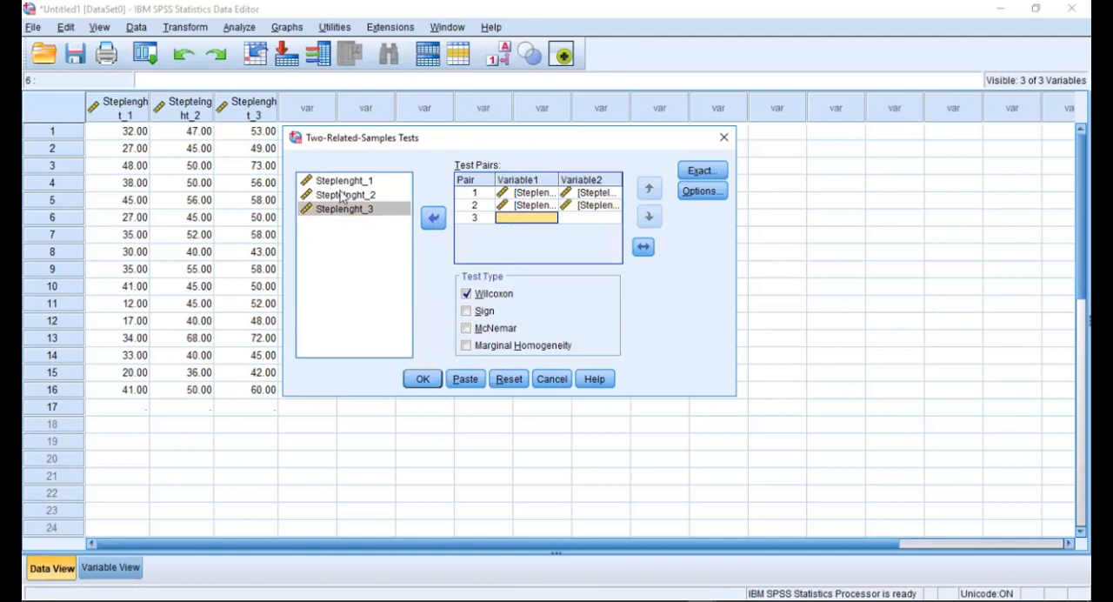
click(344, 195)
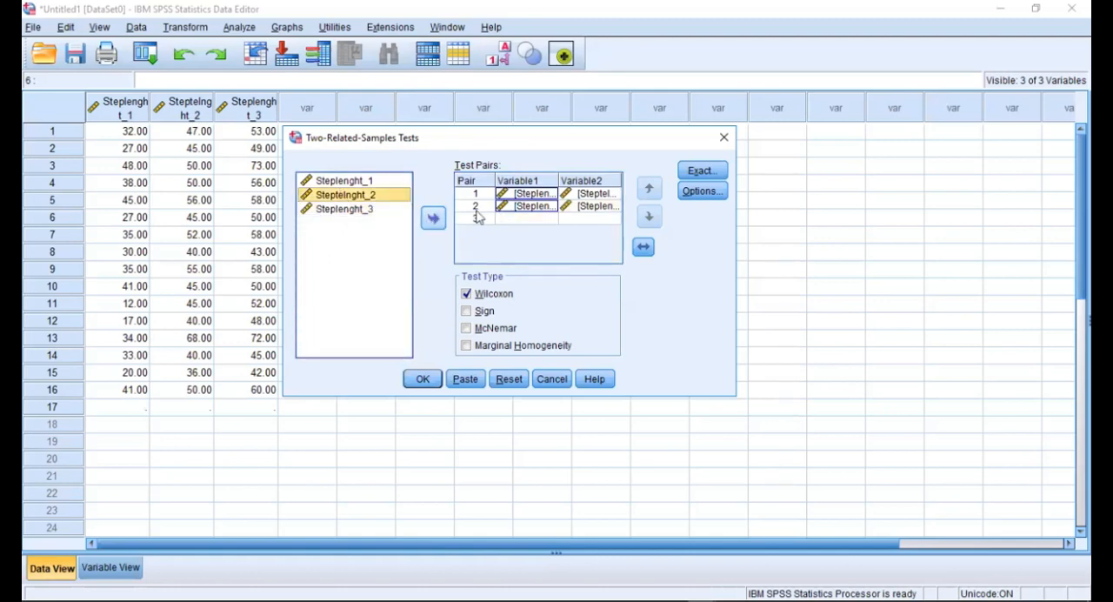
click(433, 218)
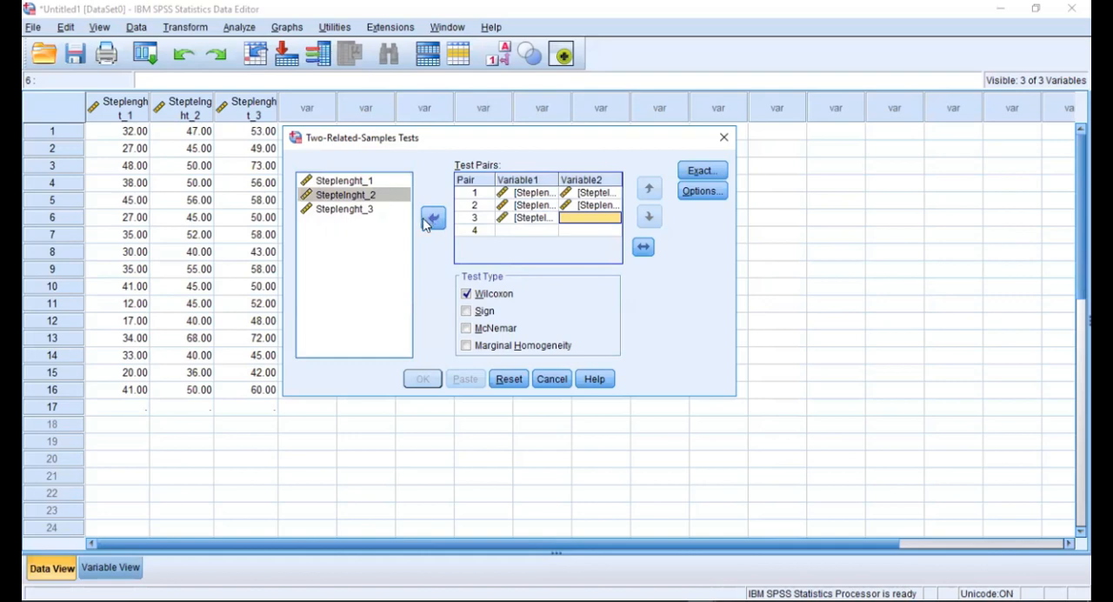
click(357, 210)
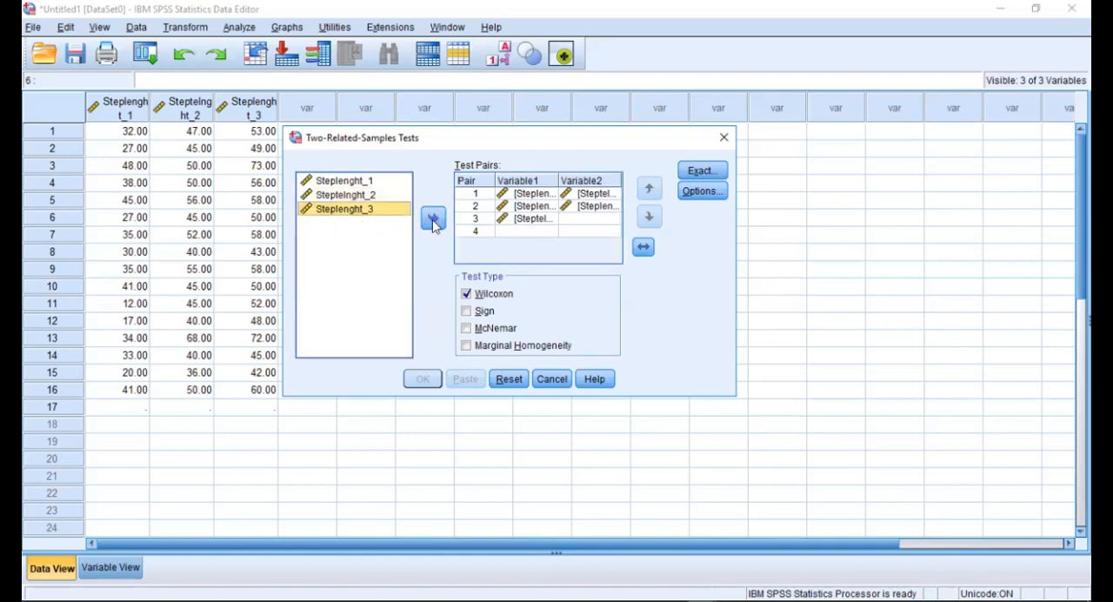
click(433, 222)
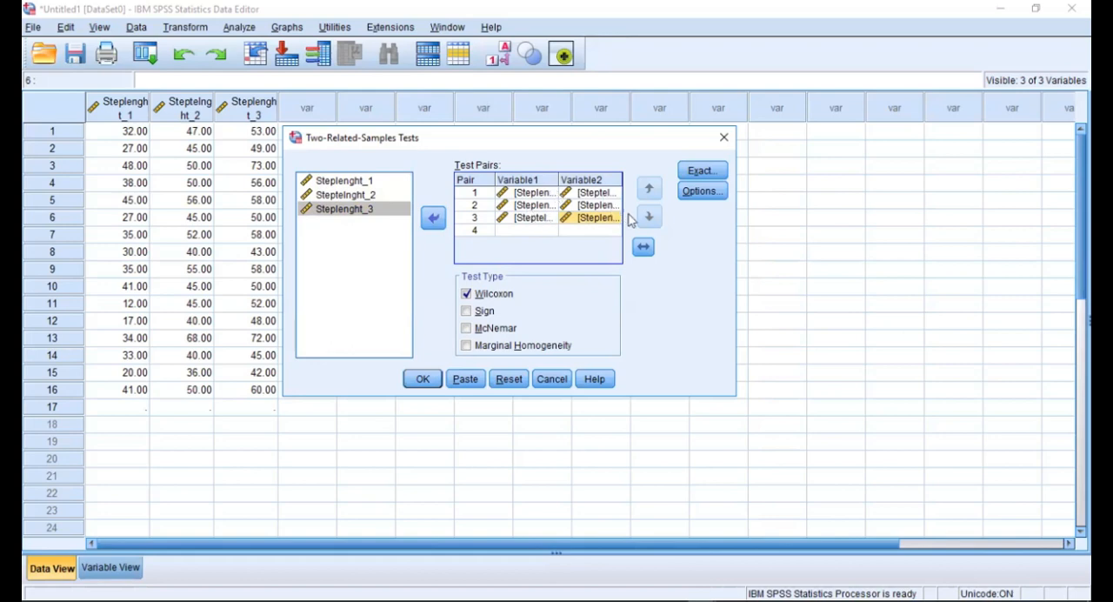
double_click(466, 296)
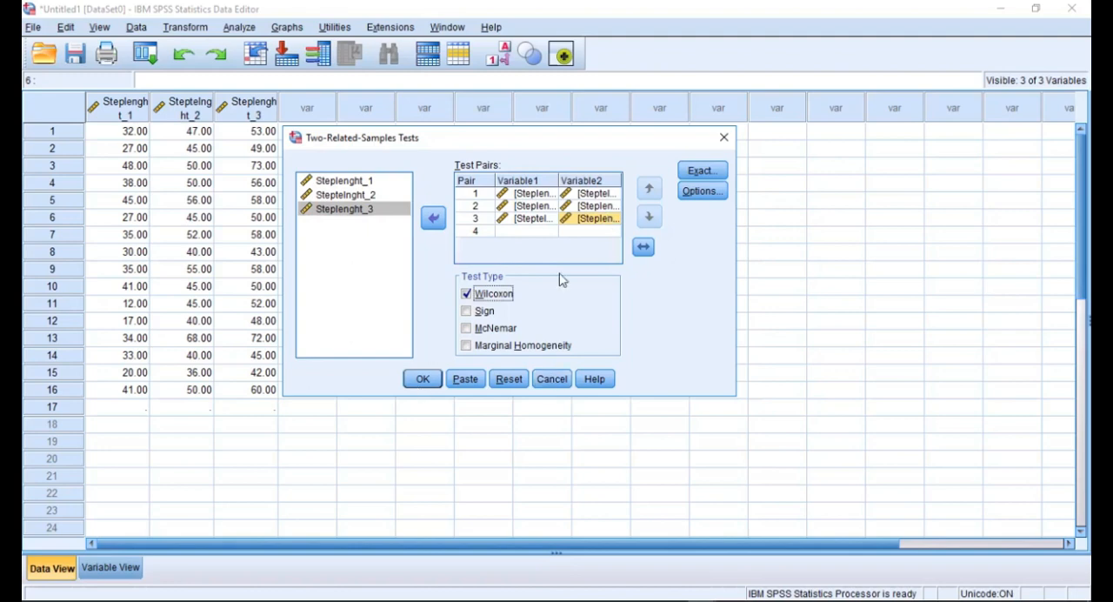
click(419, 382)
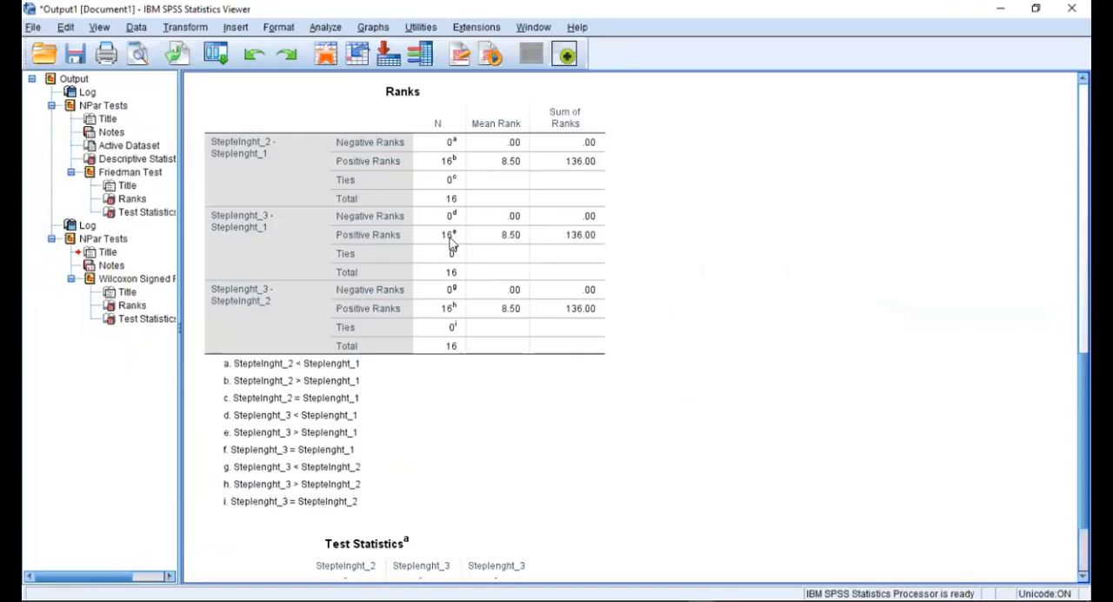
Step: Examine the Ranks table and the Z and significance values in the Test Statistics table of the Wilcoxon output
scroll(451, 246, up, 1)
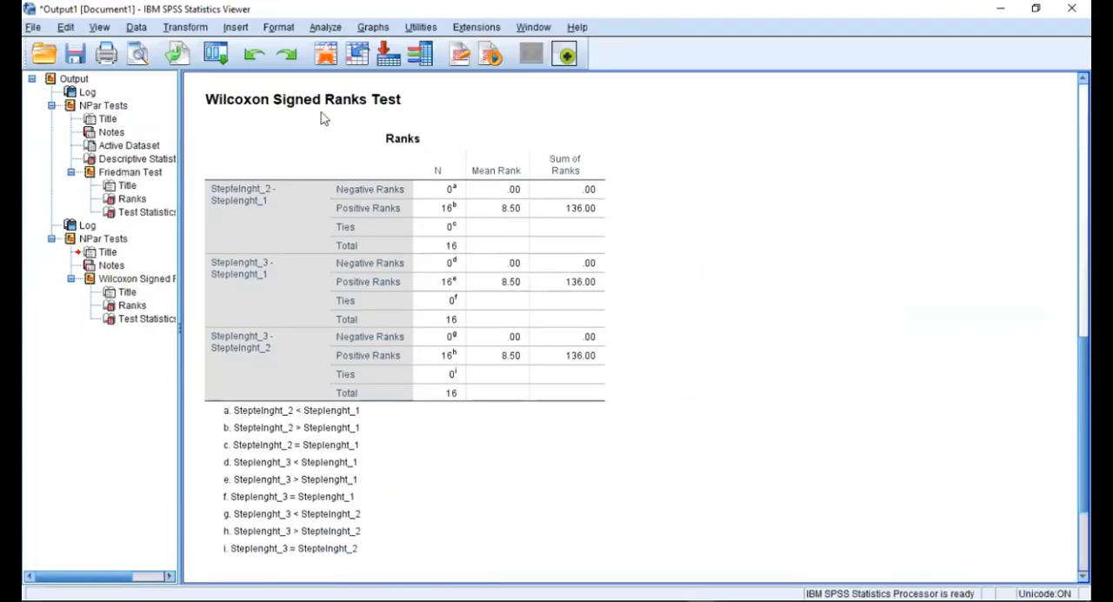
click(458, 241)
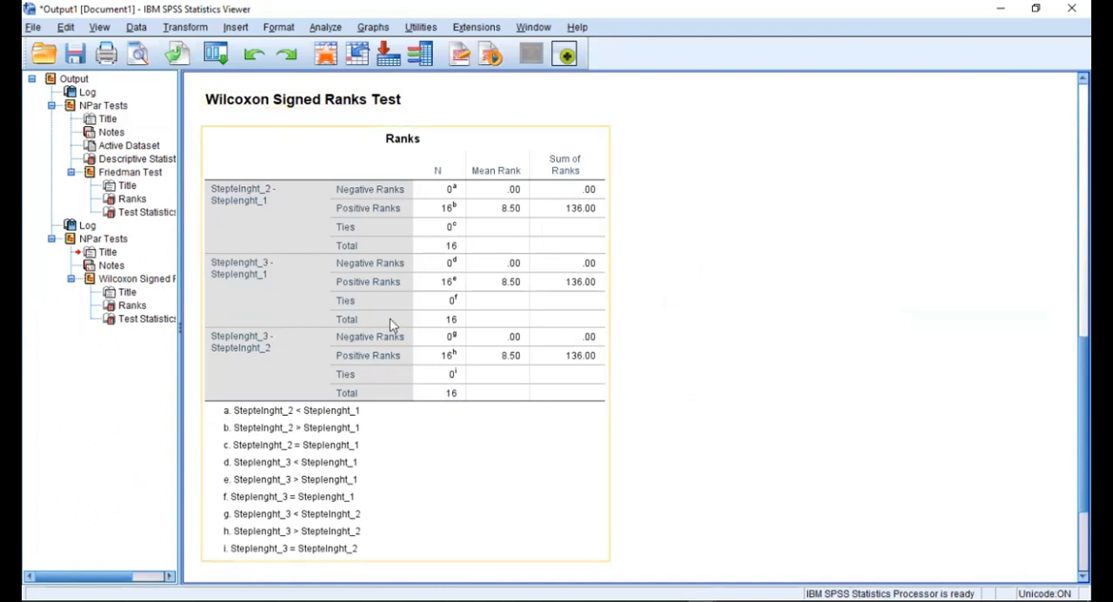
scroll(392, 325, down, 3)
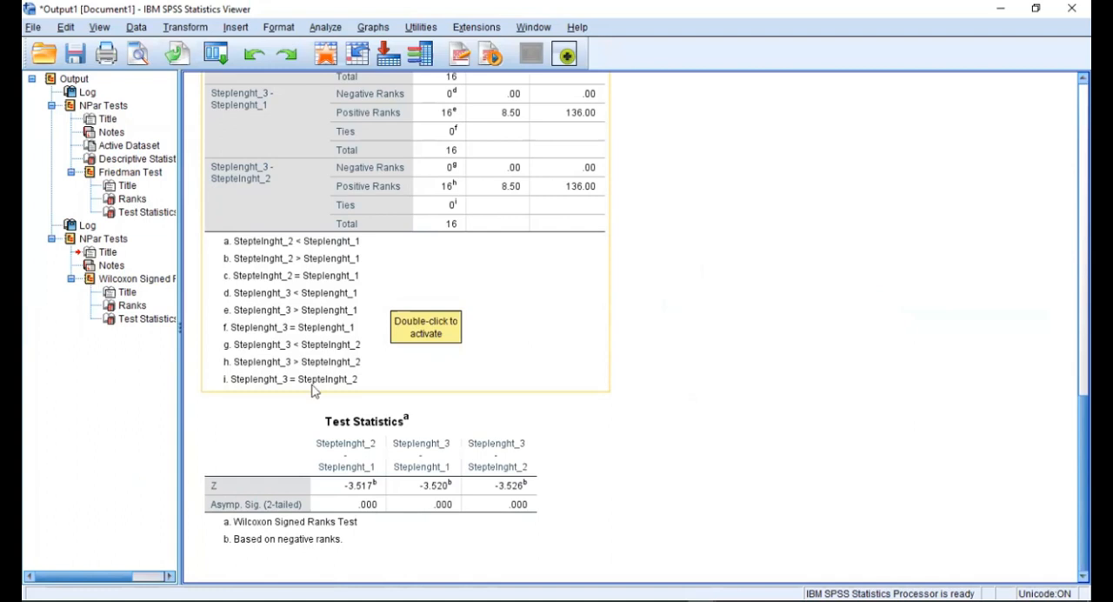
click(675, 377)
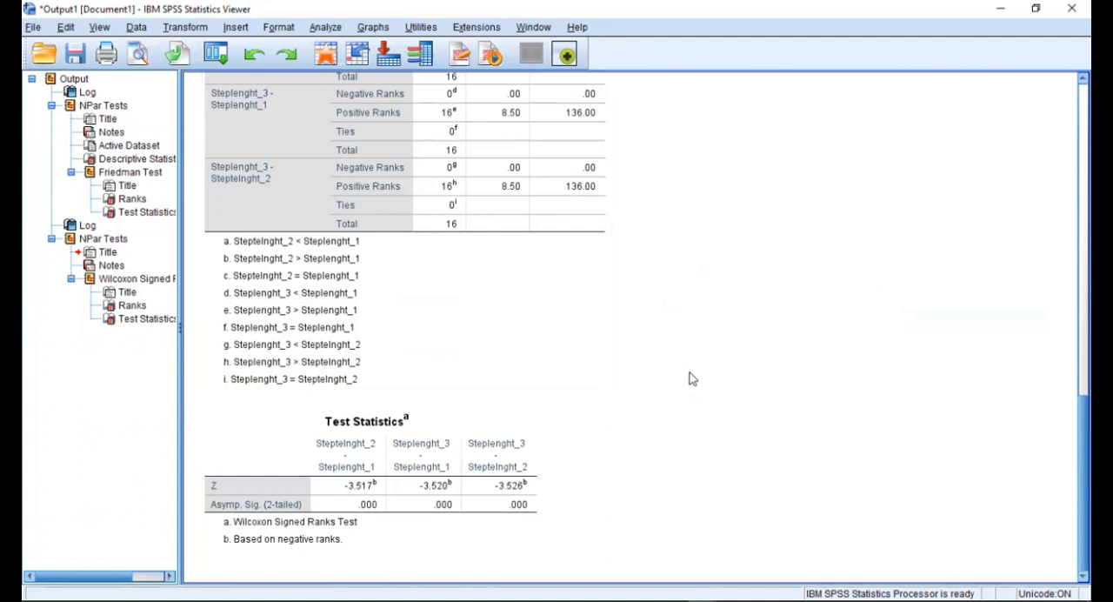
click(214, 500)
Step: Switch to Word and enter "a&b, a&c, b&c" as the pairwise comparison in the Treadmill (n=16) row of Table 10
key(alt+Tab)
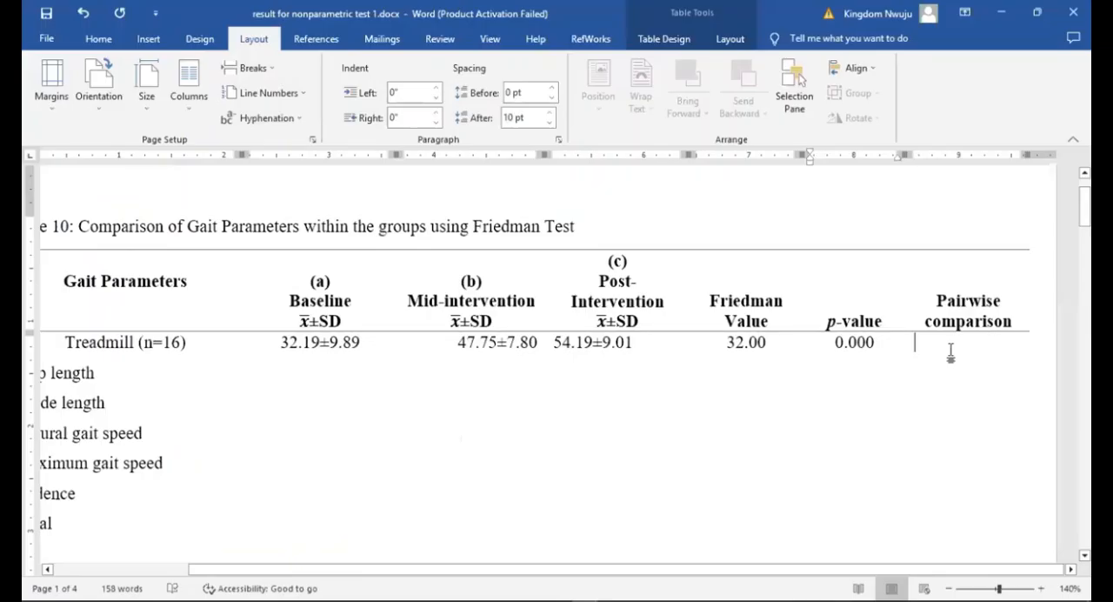
click(951, 350)
text(a)
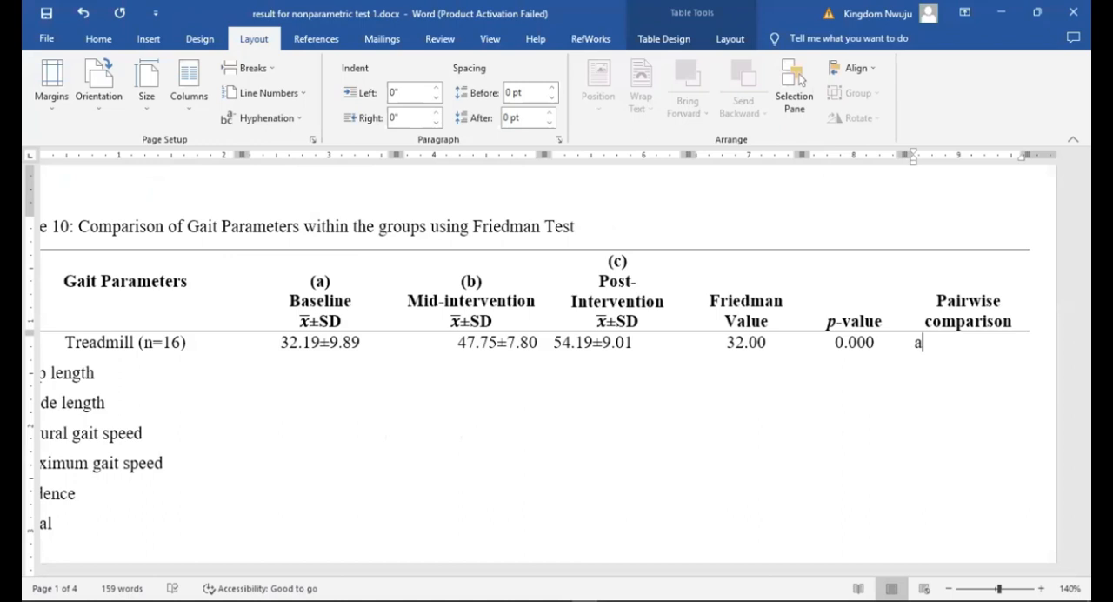
text(&b)
click(928, 342)
key(BackSpace)
text(a)
text(, a&c)
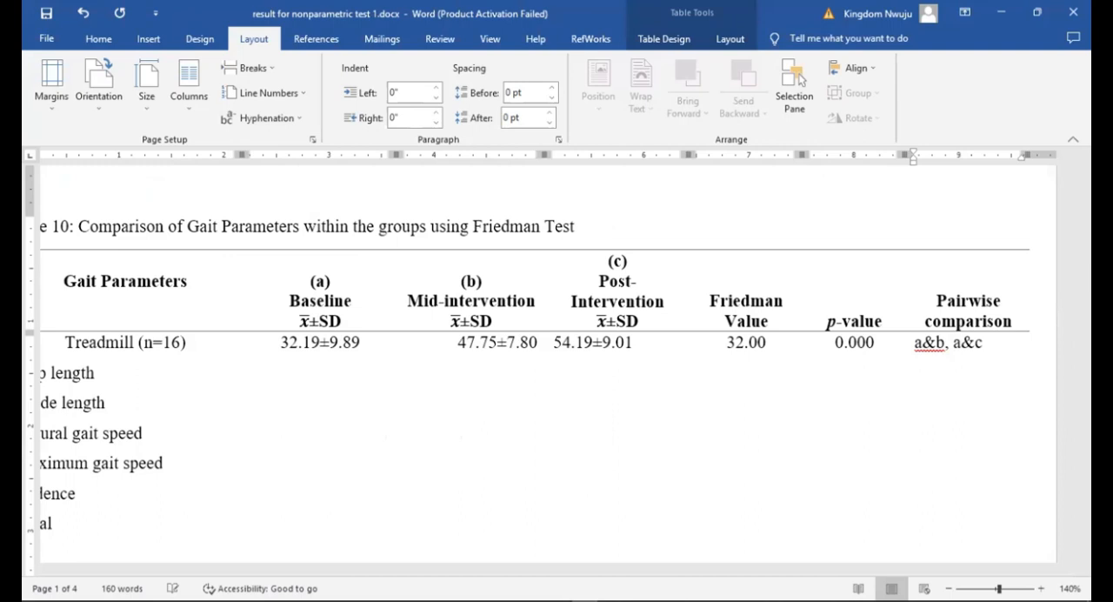
text(, b&c)
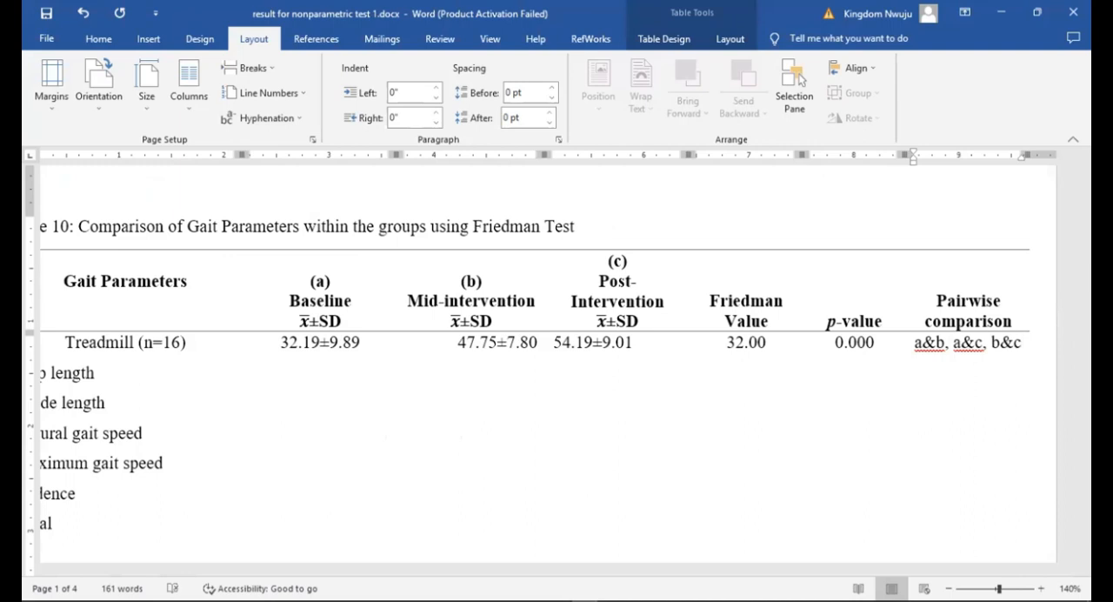